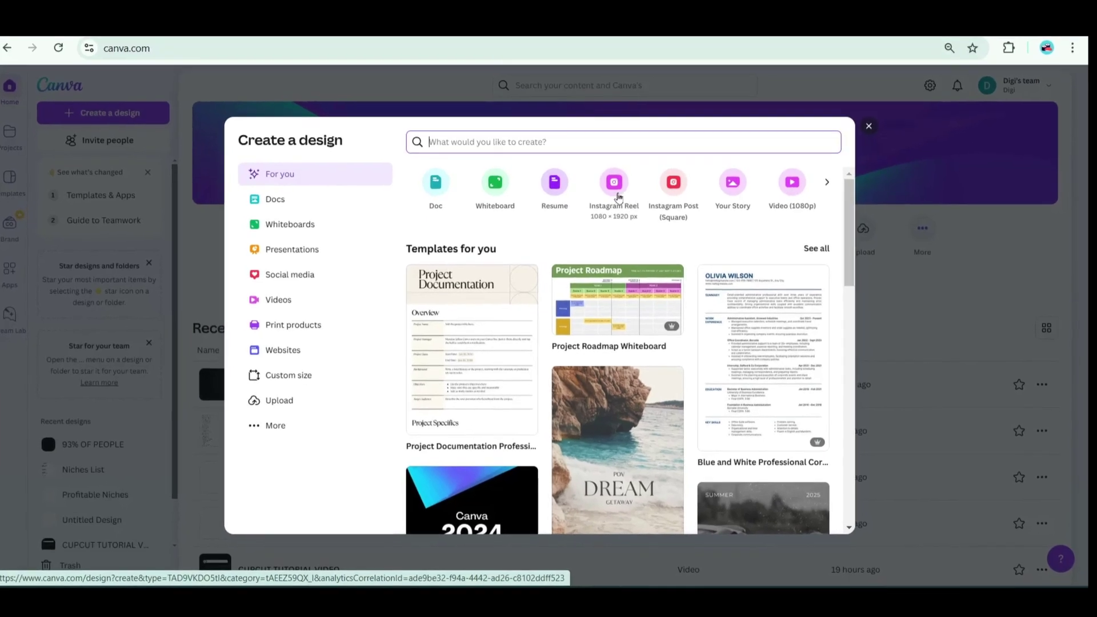
# Create an Instagram Reel design with a solid black first page and a light green second page
pyautogui.click(622, 200)
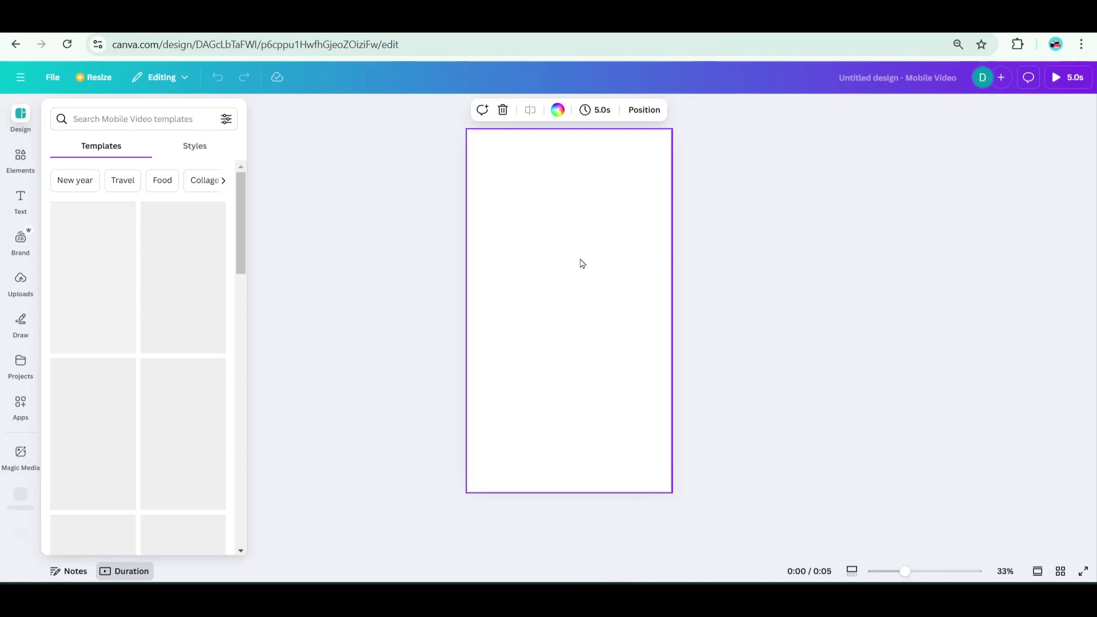
pyautogui.click(557, 111)
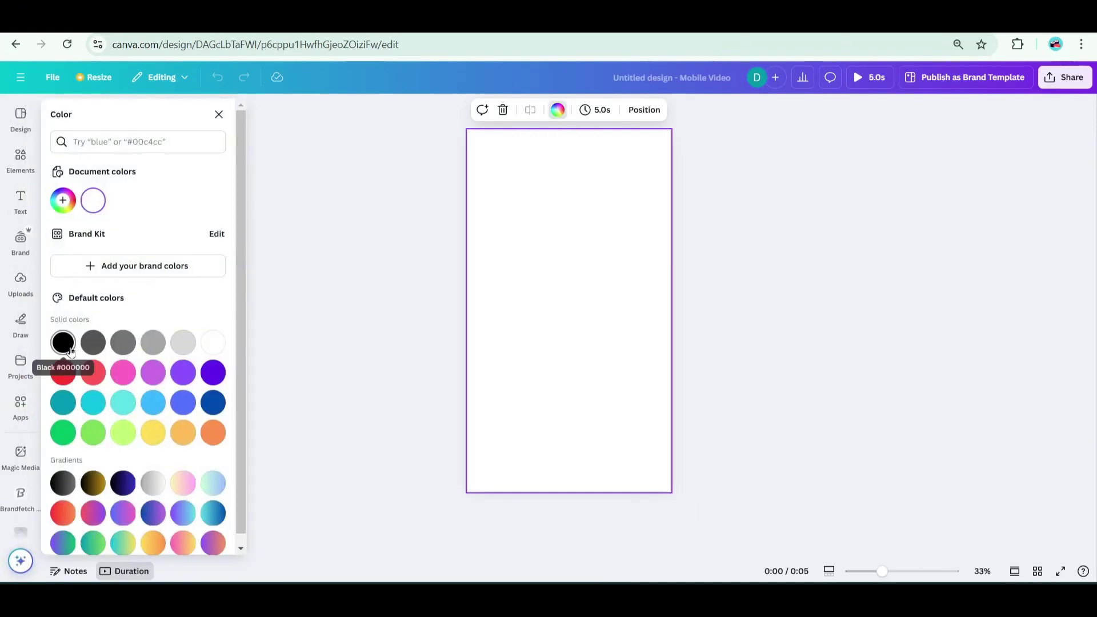
pyautogui.click(64, 343)
pyautogui.click(278, 530)
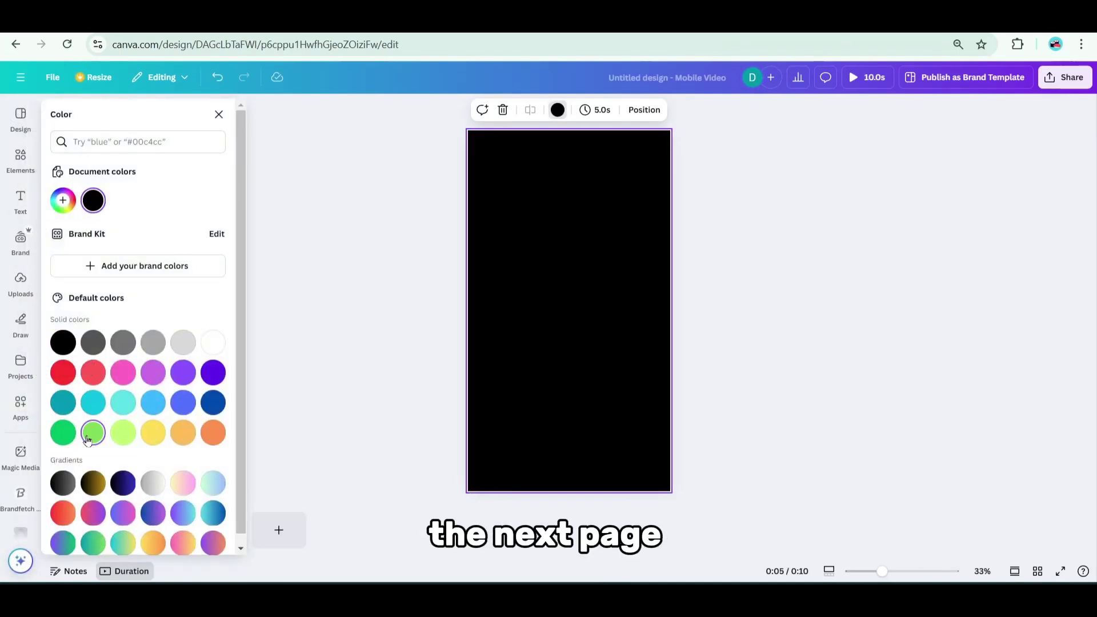
pyautogui.click(93, 433)
# Search the elements for "football net", look over the results of all types, and clear the search
pyautogui.write('footab')
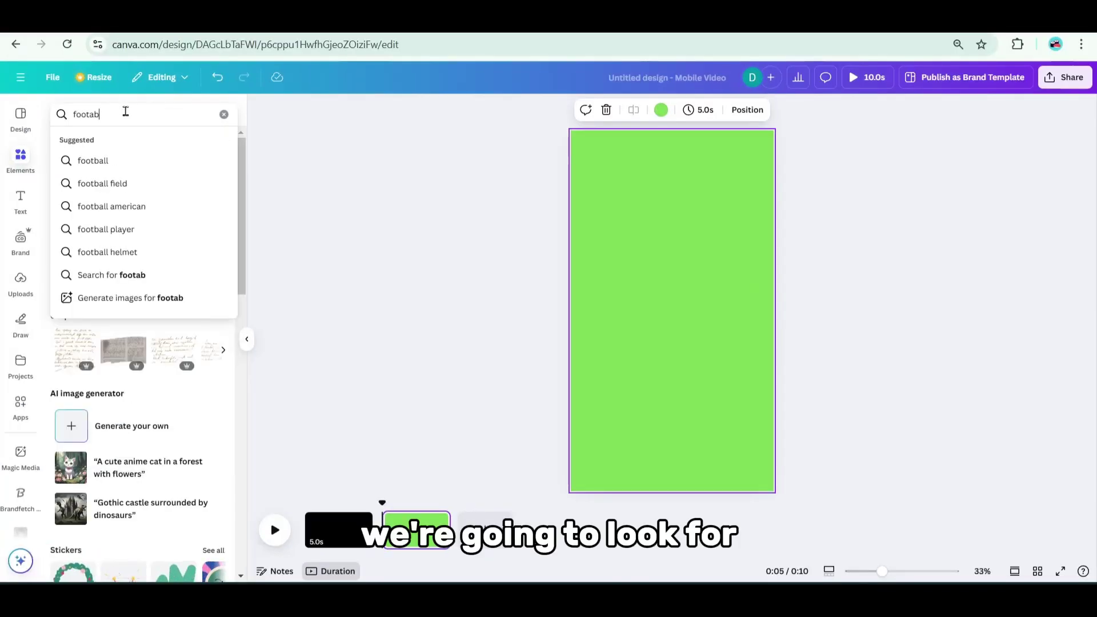
pyautogui.press('BackSpace')
pyautogui.press('BackSpace')
pyautogui.write('ball net')
pyautogui.press('Return')
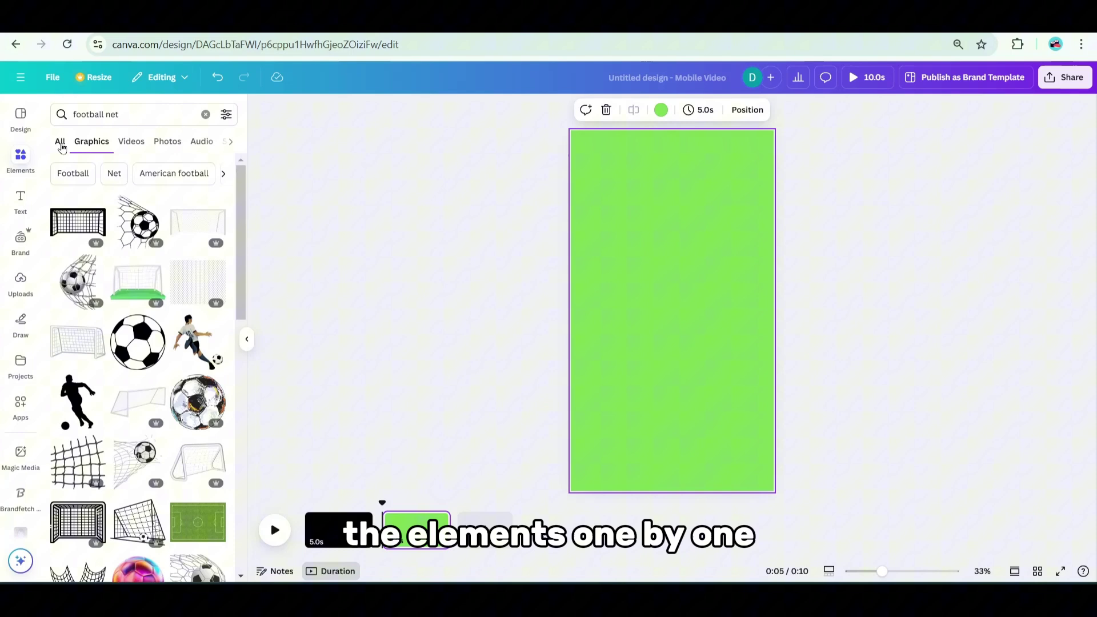
pyautogui.click(60, 143)
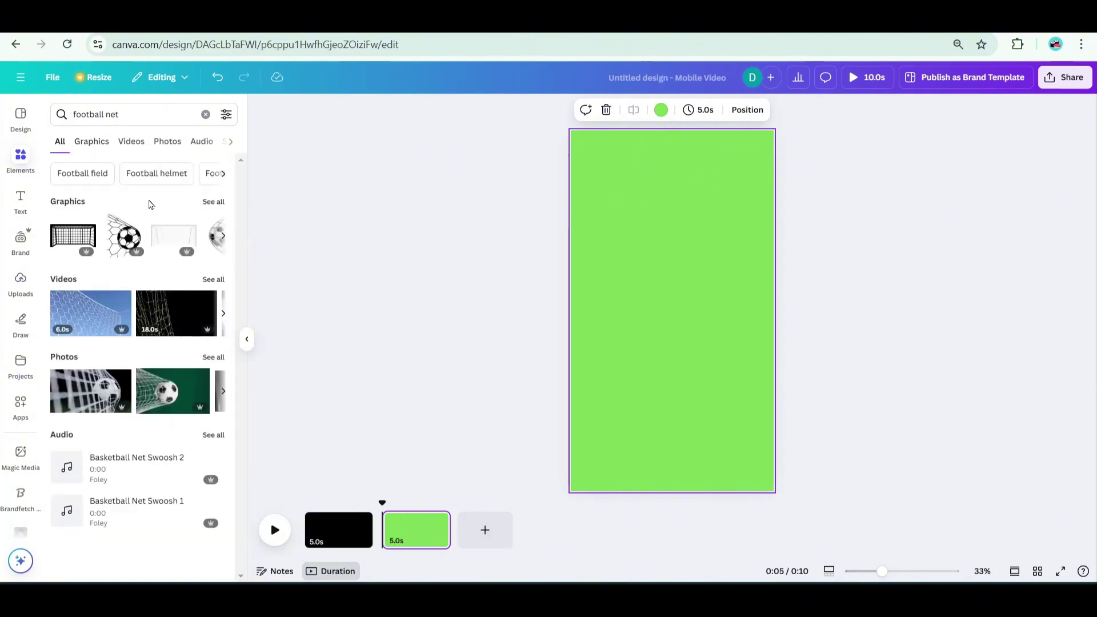
pyautogui.click(206, 115)
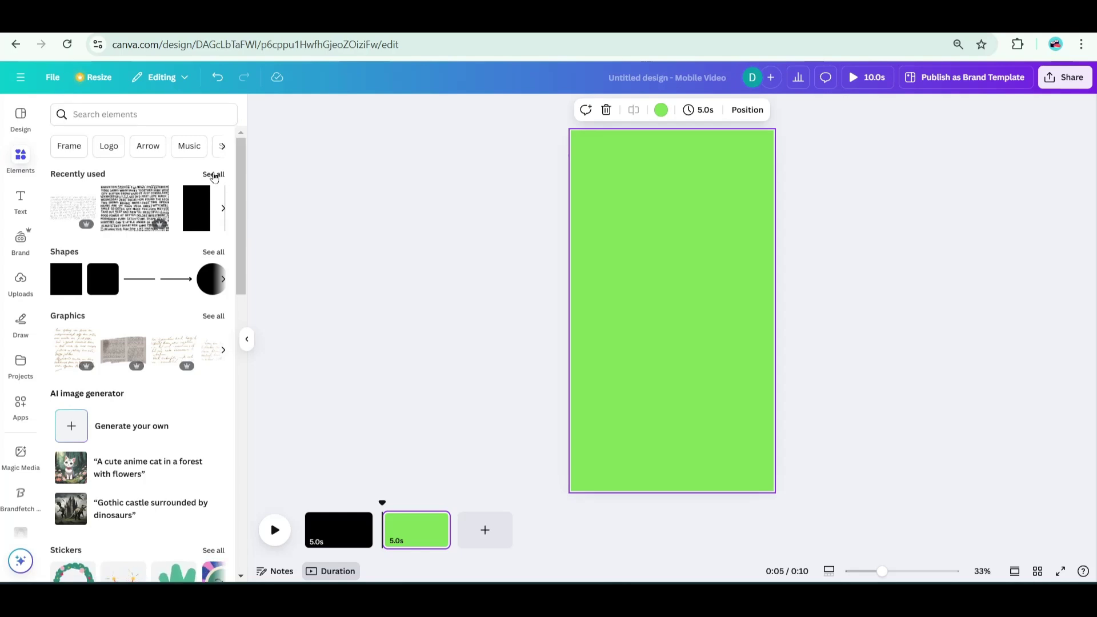
# Place the recently used white football goal graphic on the green page, enlarged and centred, and flip it horizontally
pyautogui.click(220, 176)
pyautogui.scroll(-10, 115, 565)
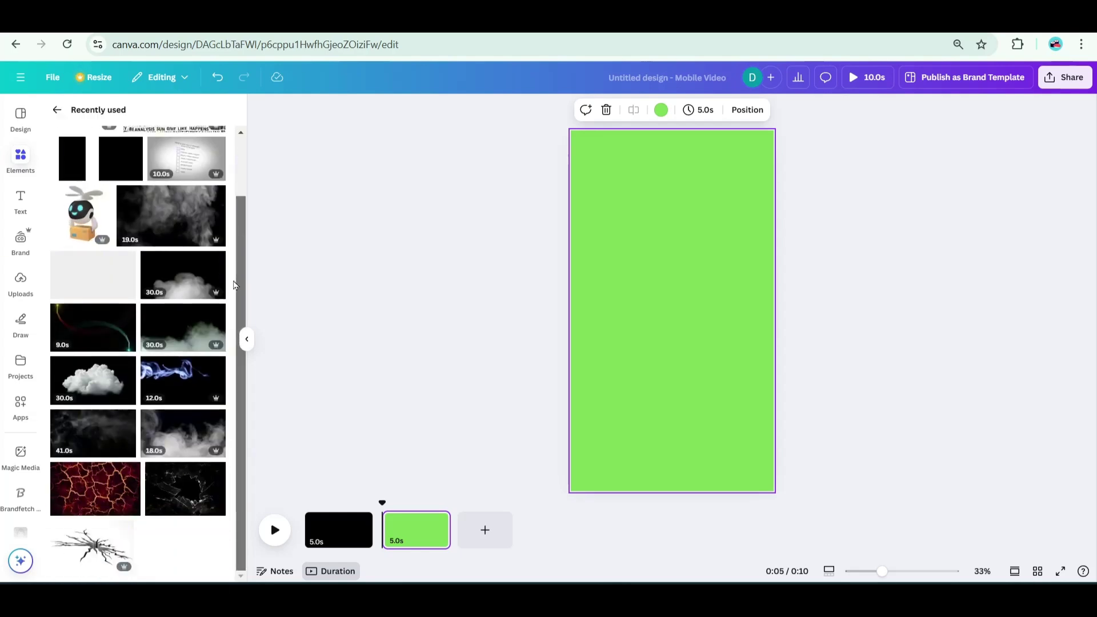
pyautogui.click(78, 359)
pyautogui.moveTo(712, 273); pyautogui.dragTo(779, 212)
pyautogui.moveTo(697, 272); pyautogui.dragTo(663, 286)
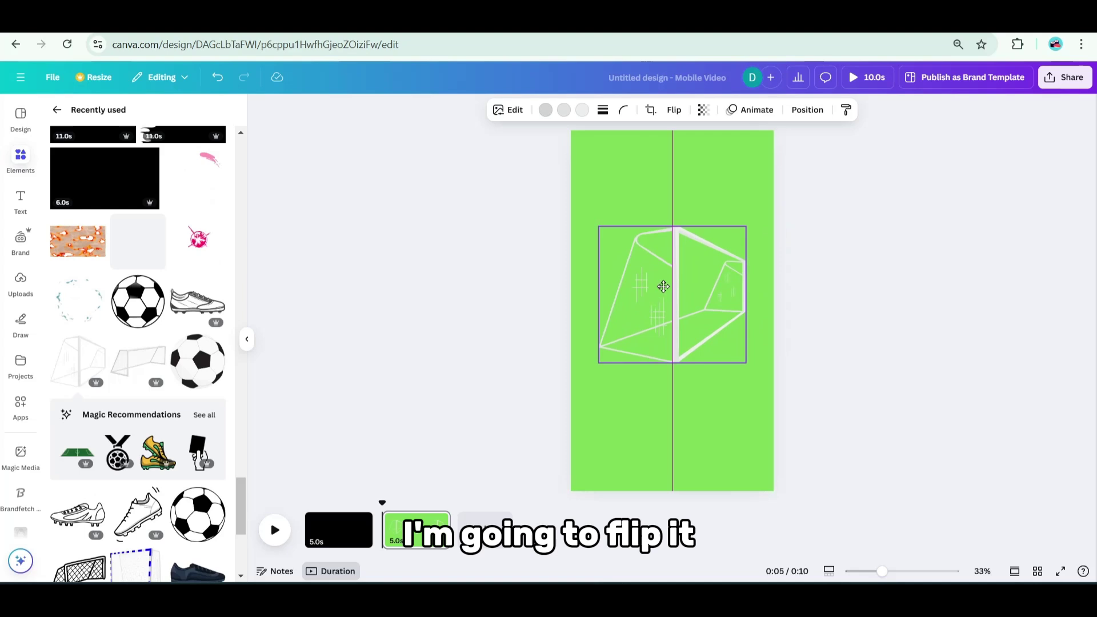
pyautogui.click(673, 111)
pyautogui.click(672, 142)
# Add a green page with the black-and-white football, and on a duplicate page recolour the ball's white panels to #C68D8D
pyautogui.click(479, 528)
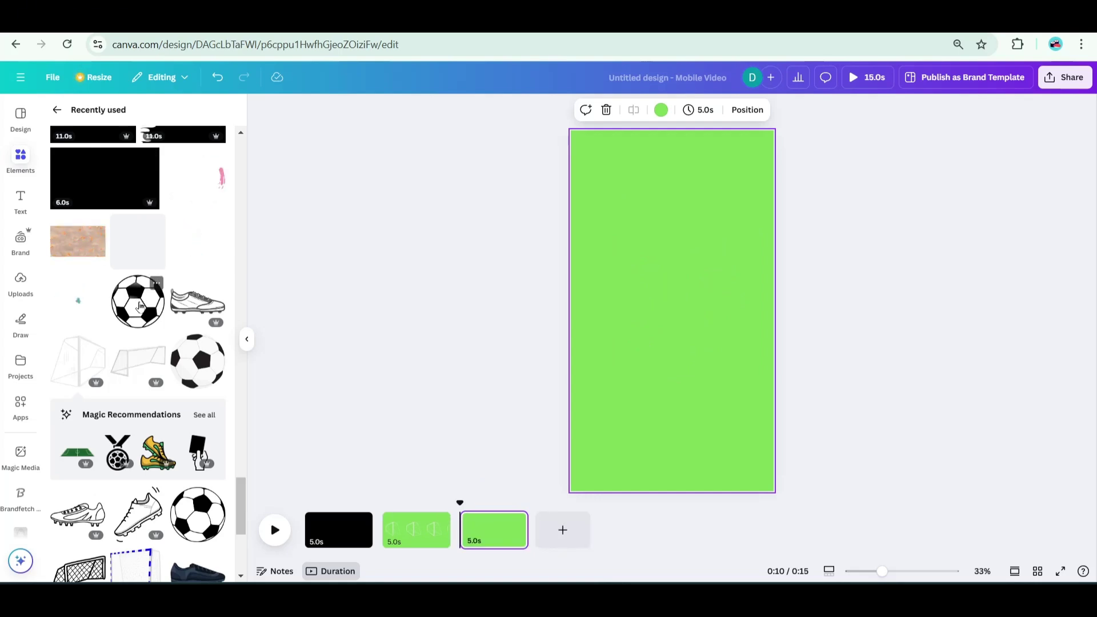
pyautogui.click(140, 306)
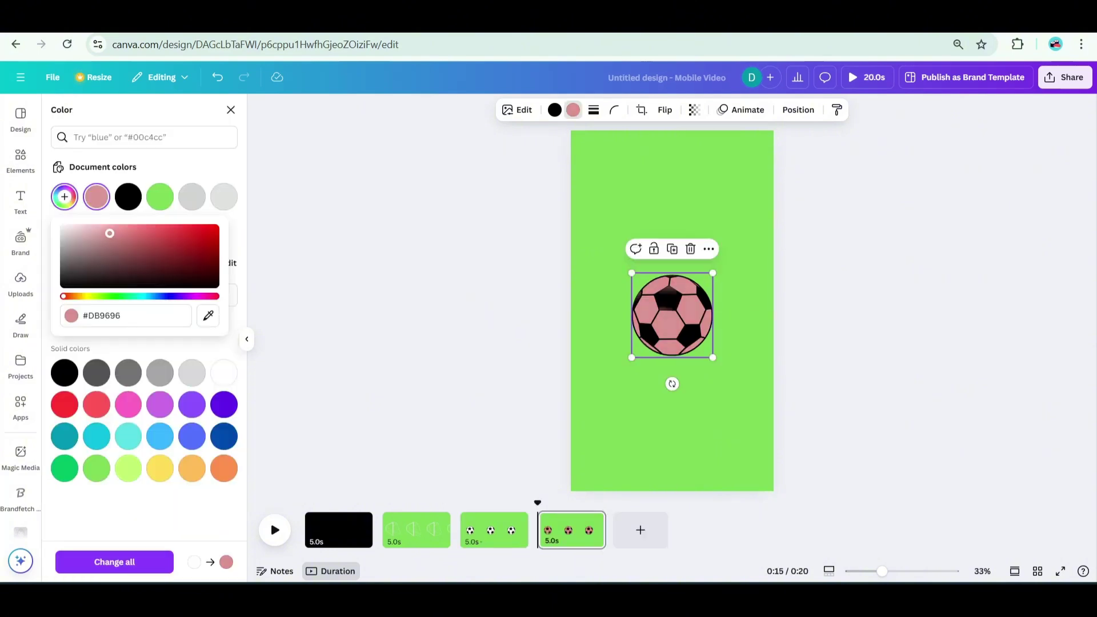
pyautogui.moveTo(109, 233); pyautogui.dragTo(106, 238)
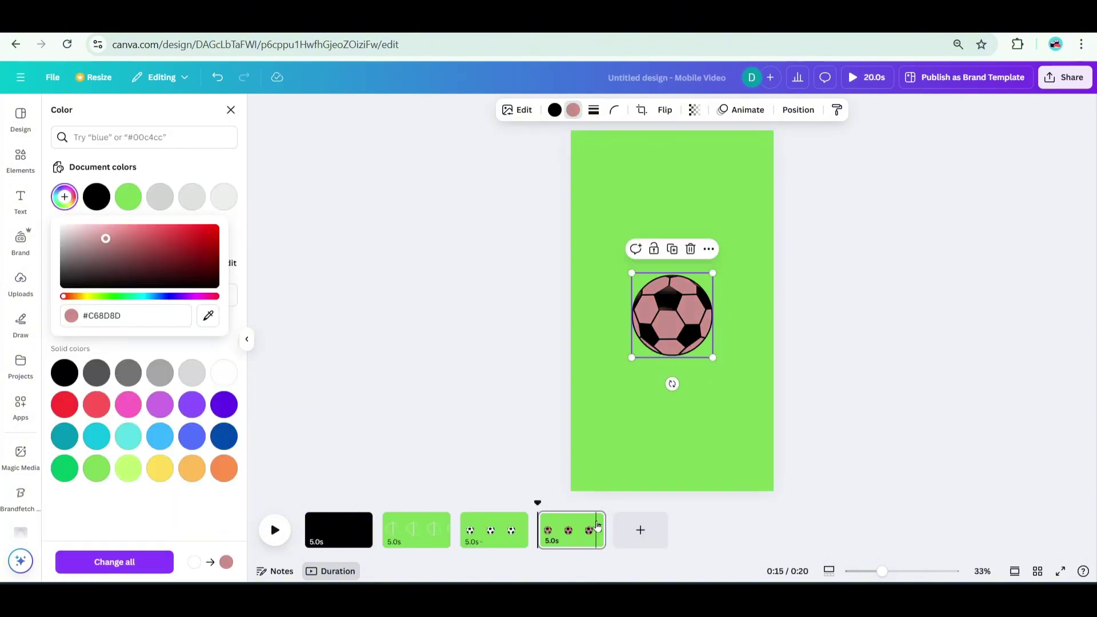
# Duplicate the page with the #C68D8D football and recolour the copied ball's panels to solid red
pyautogui.click(595, 524)
pyautogui.click(594, 523)
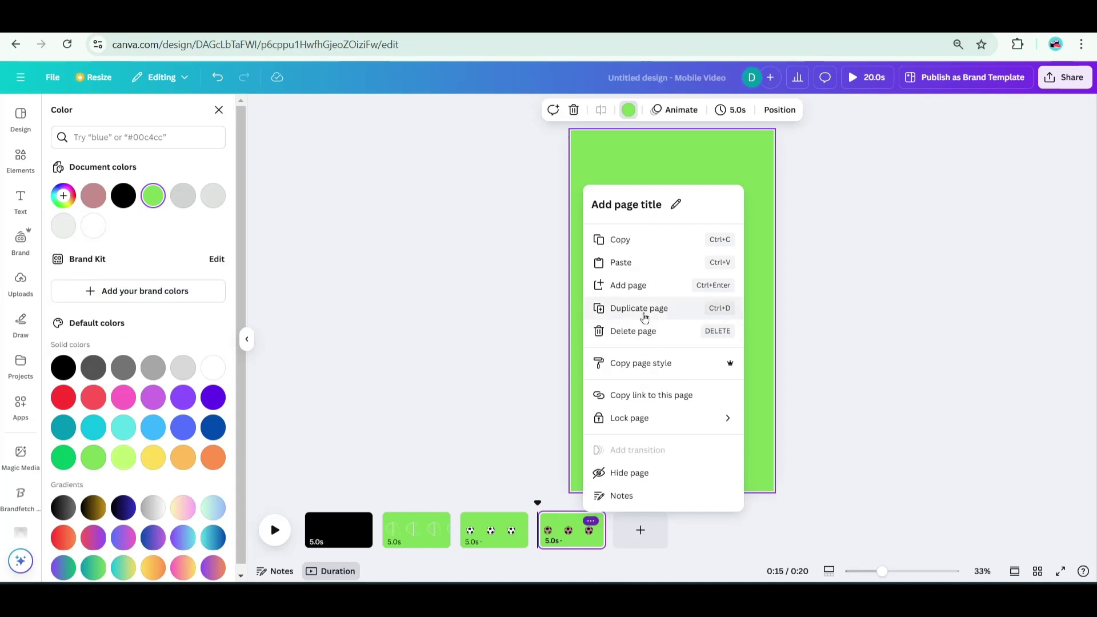
pyautogui.click(644, 309)
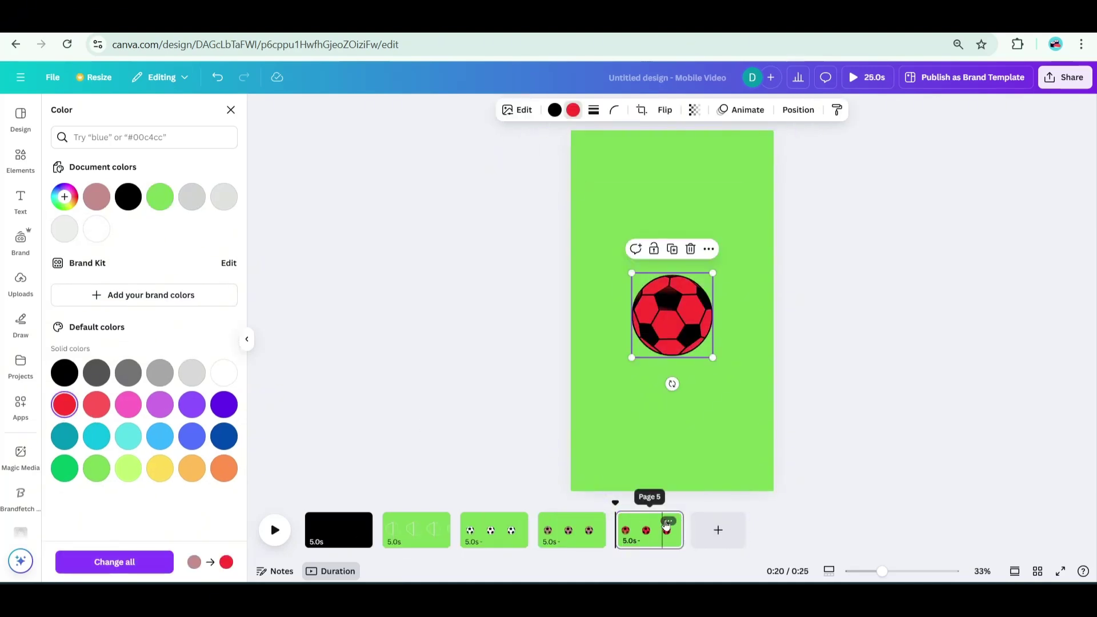
# Duplicate the red football page and recolour the copied ball's red panels to the pale green #A7E1C5
pyautogui.click(667, 520)
pyautogui.click(690, 308)
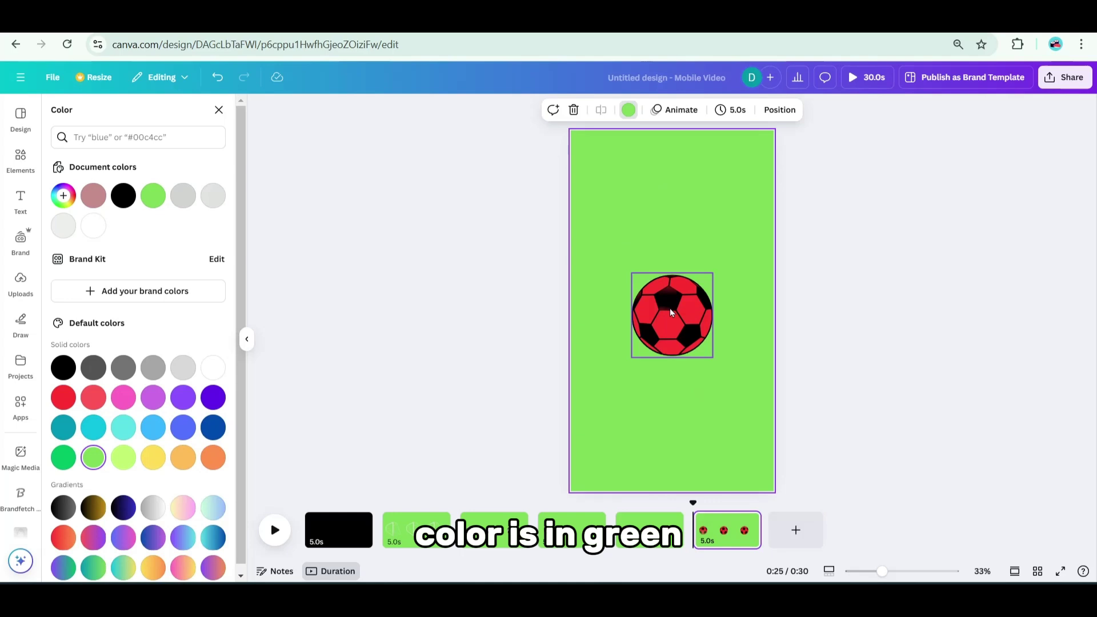
pyautogui.click(671, 308)
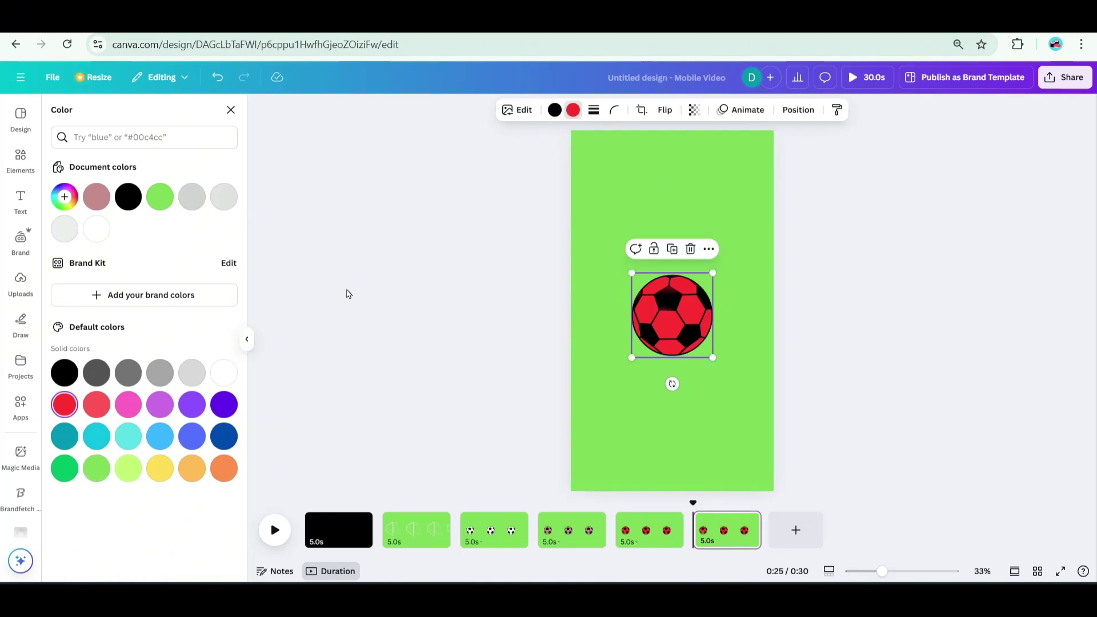
pyautogui.click(160, 197)
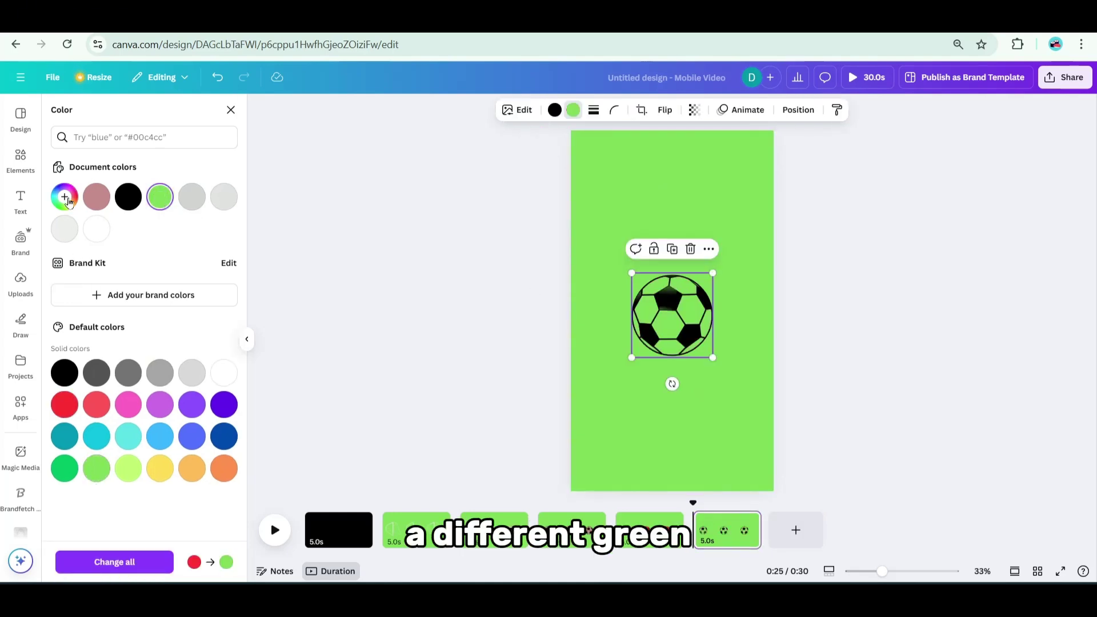
pyautogui.click(67, 200)
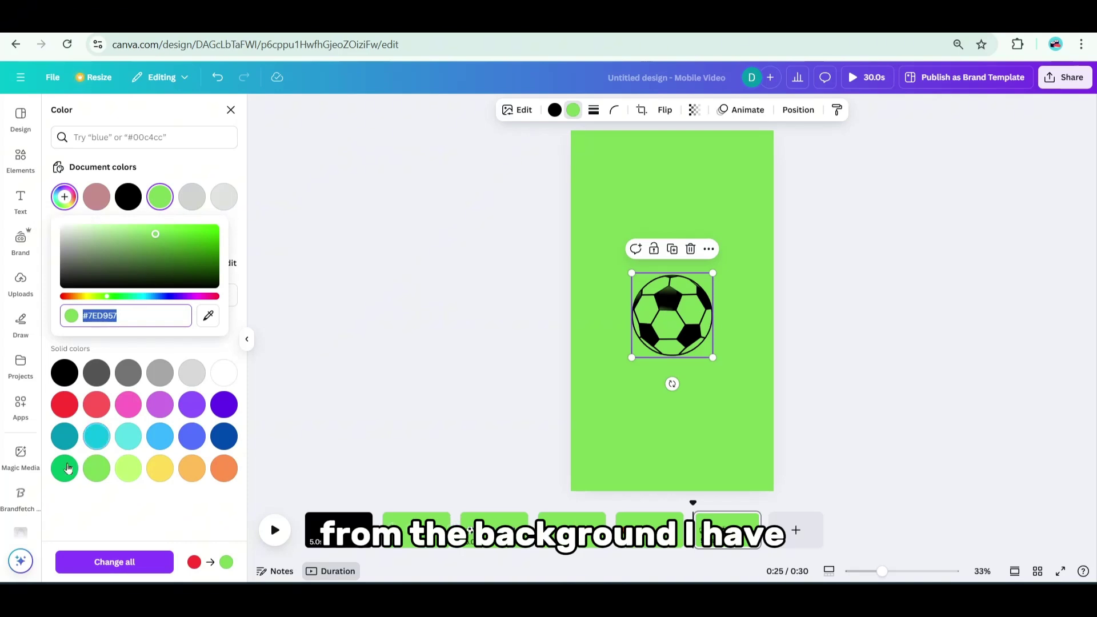
pyautogui.click(67, 469)
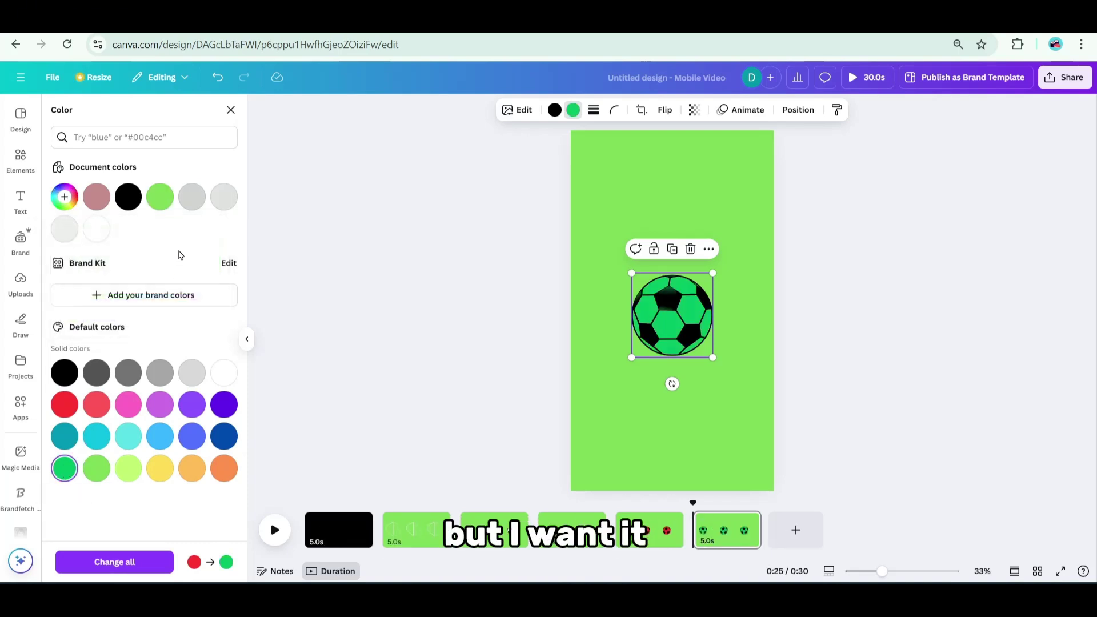
pyautogui.click(65, 196)
pyautogui.click(101, 233)
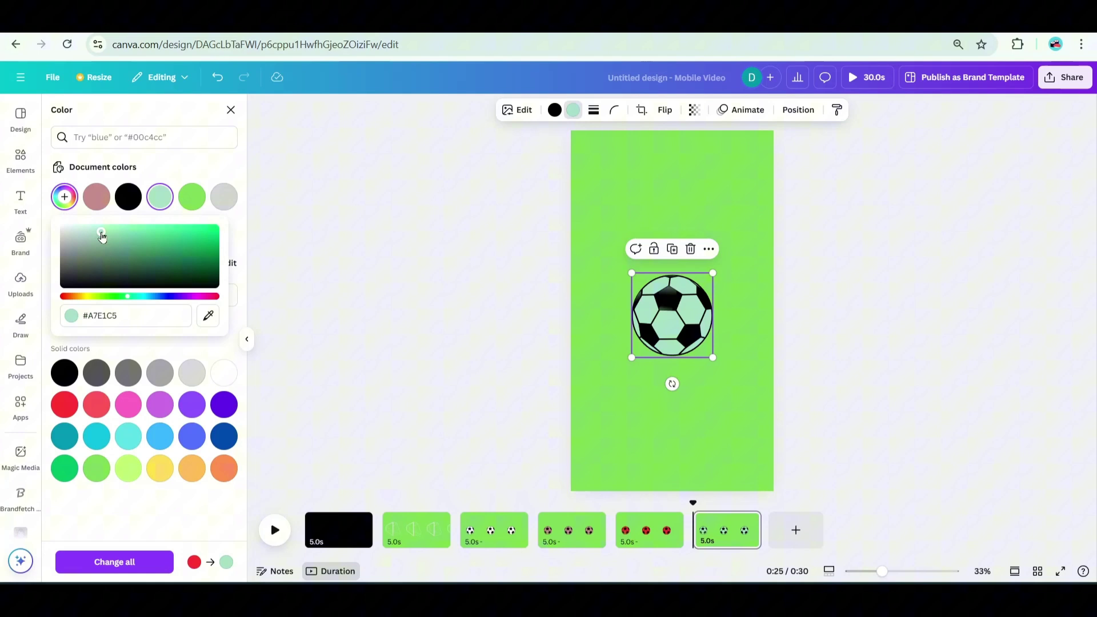
# Duplicate the pale green football page and recolour the copied ball's panels to the darker default green
pyautogui.click(746, 521)
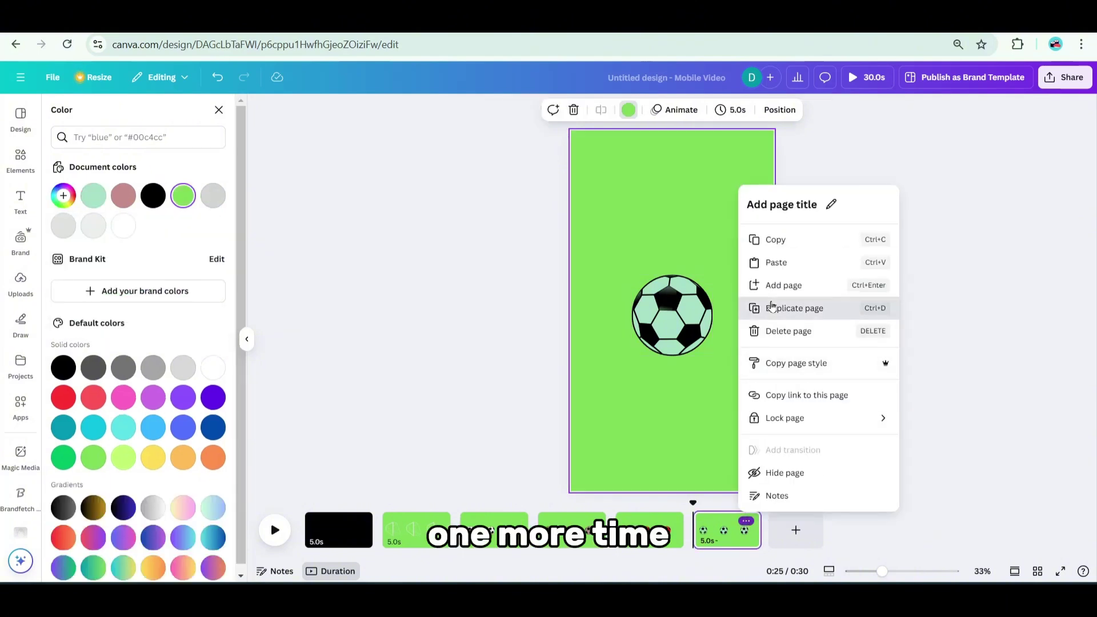
pyautogui.click(771, 308)
pyautogui.click(672, 316)
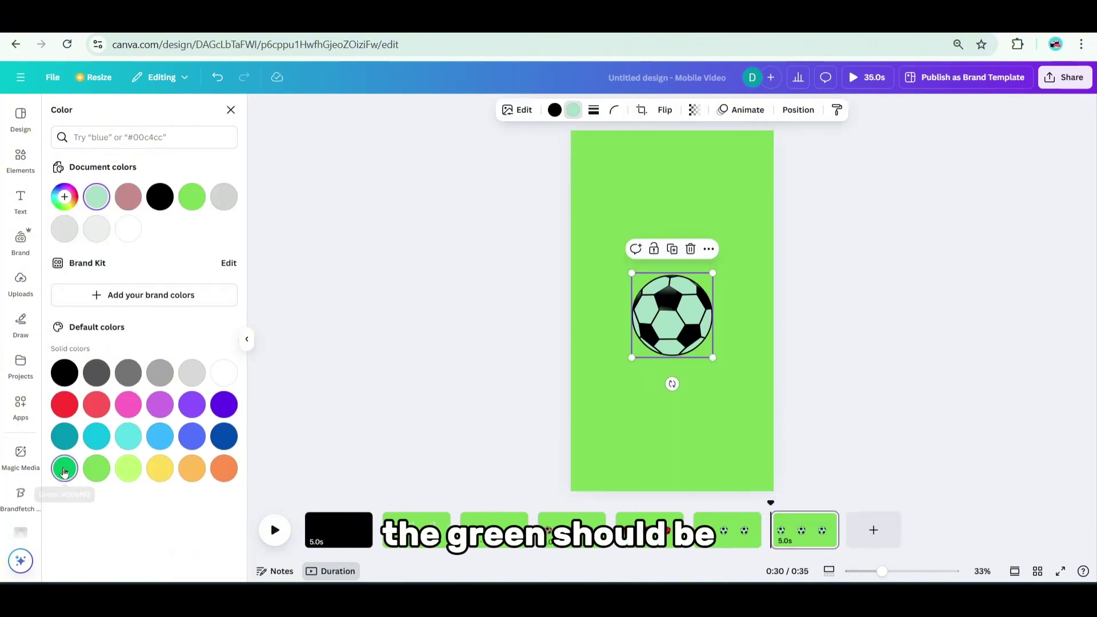
pyautogui.click(65, 470)
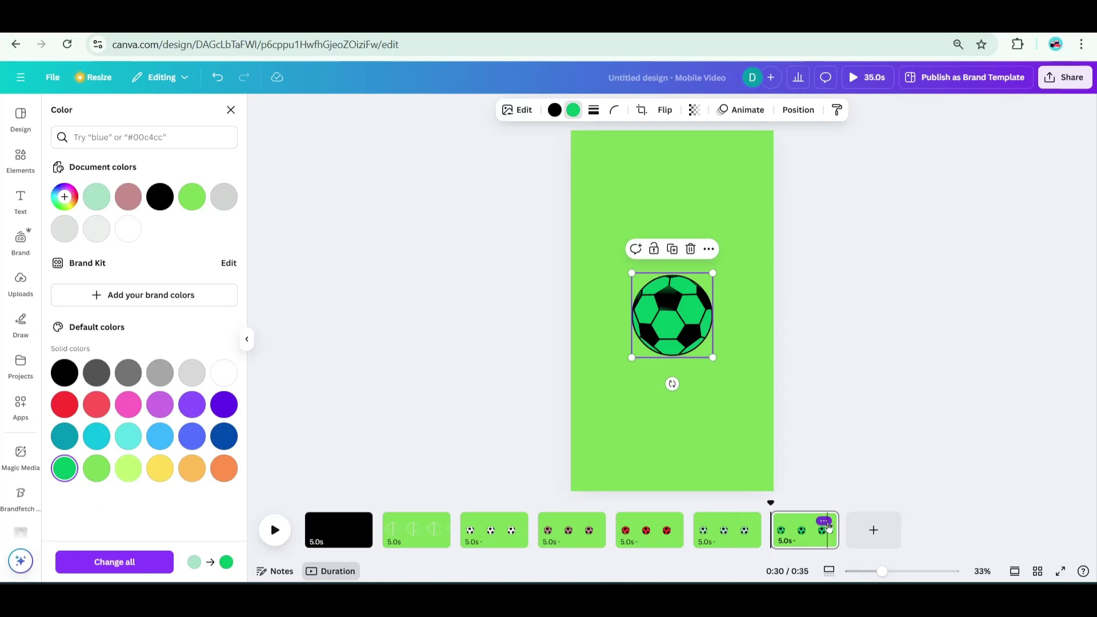
# Add a blank green page at the end and search the elements for "football trainers"
pyautogui.click(881, 530)
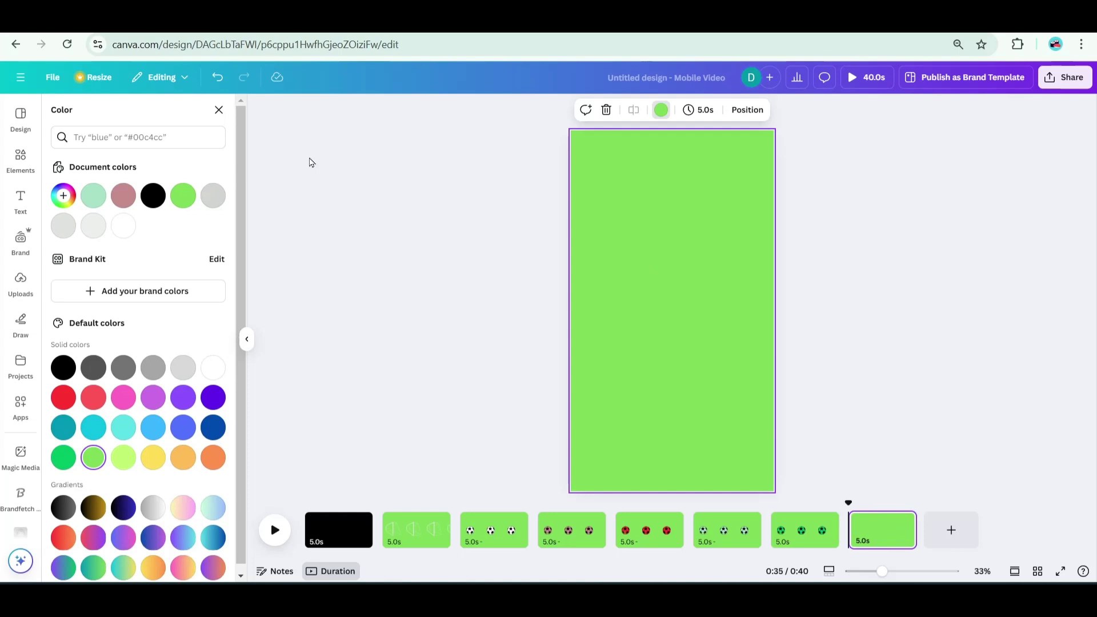
pyautogui.click(21, 160)
pyautogui.click(130, 114)
pyautogui.write('football tr')
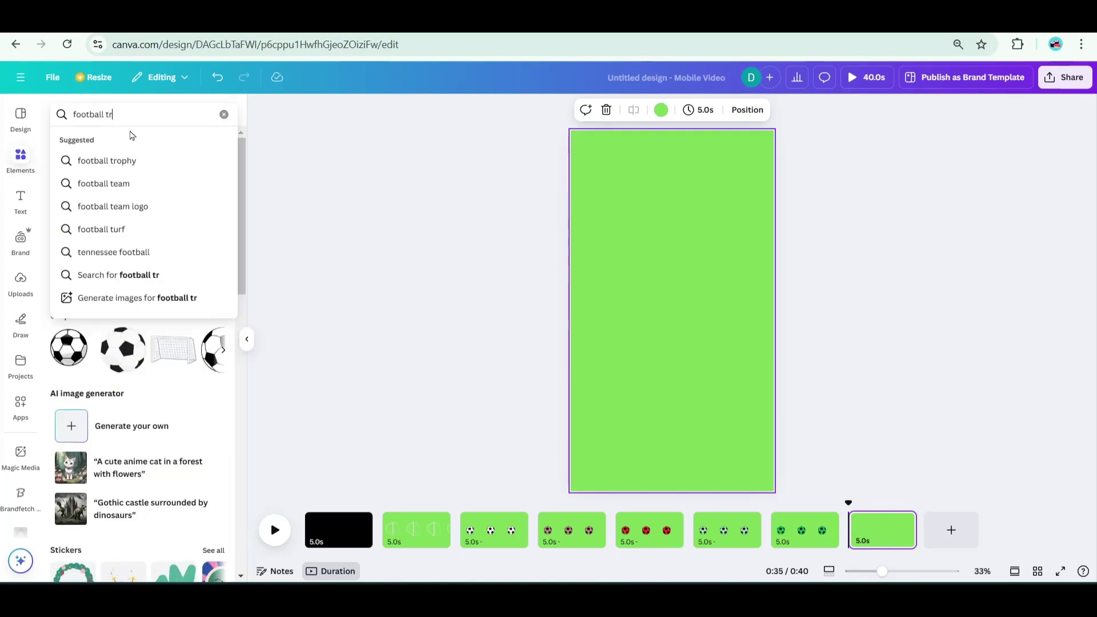
pyautogui.write('ainers')
pyautogui.press('Return')
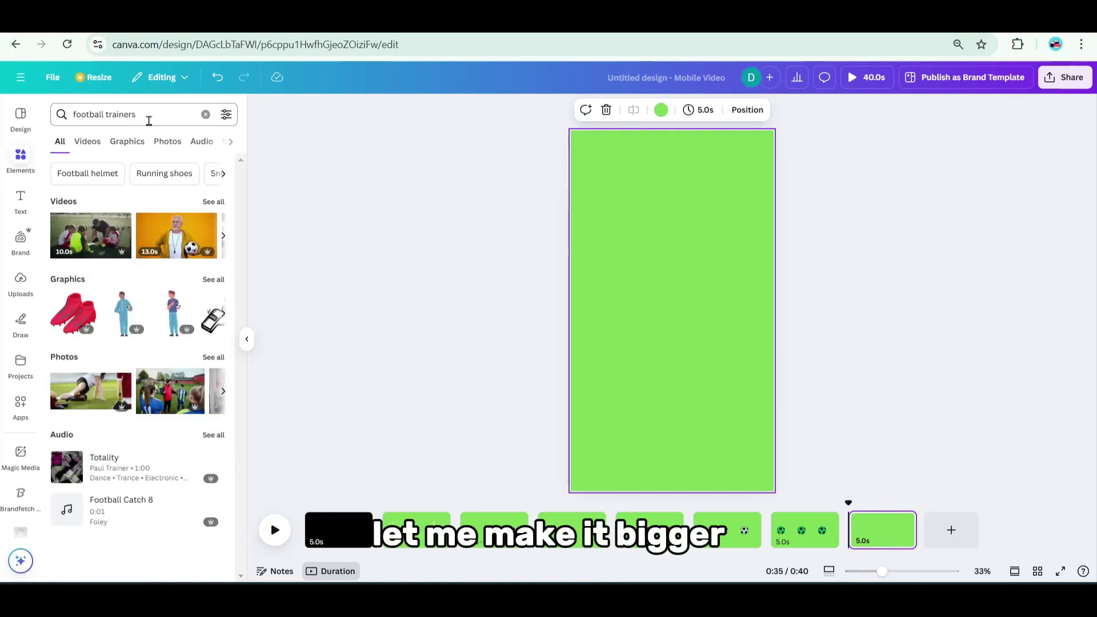
# Change the search to "football shoes" and place a white football shoe graphic on the page, enlarged to about 648 by 293
pyautogui.doubleClick(149, 121)
pyautogui.write('shoes')
pyautogui.press('Return')
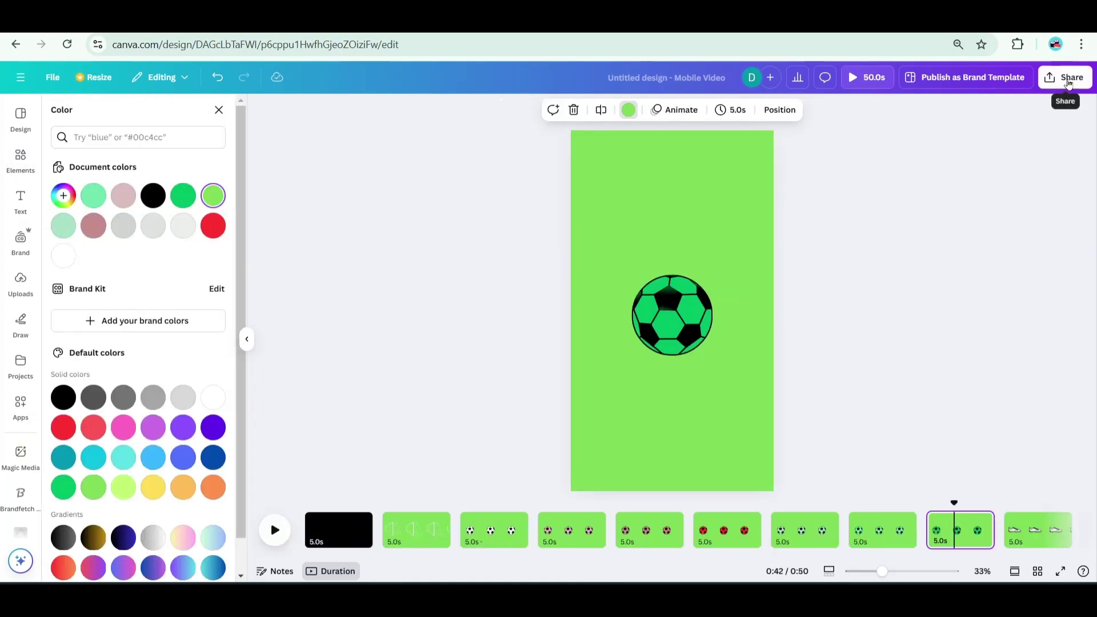
# Download the design's pages as PNG files
pyautogui.click(1069, 78)
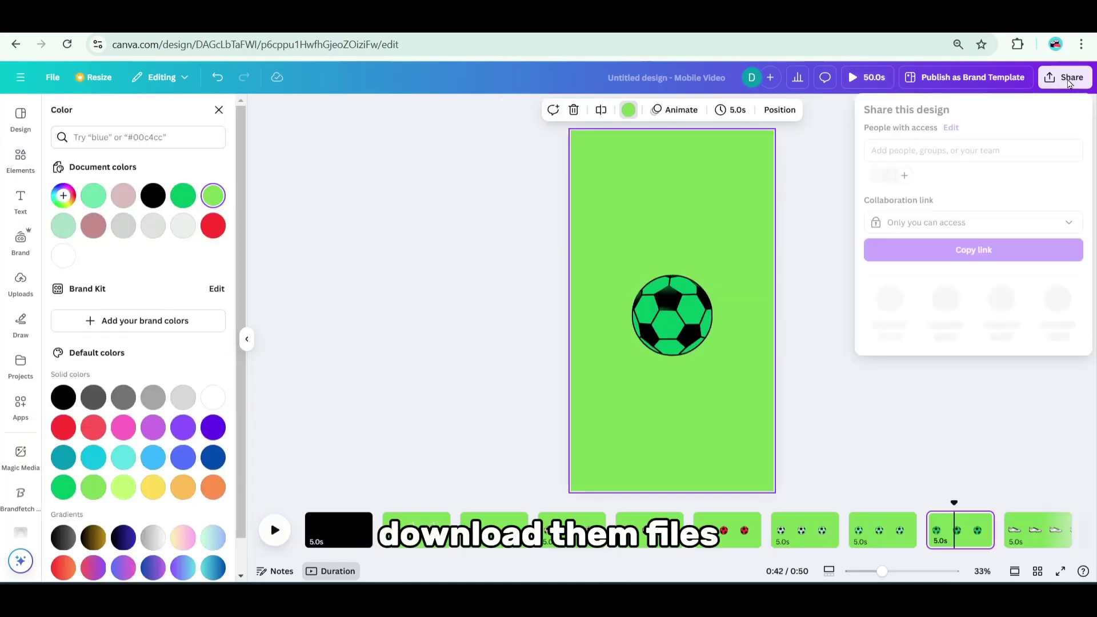
pyautogui.click(890, 302)
pyautogui.click(914, 158)
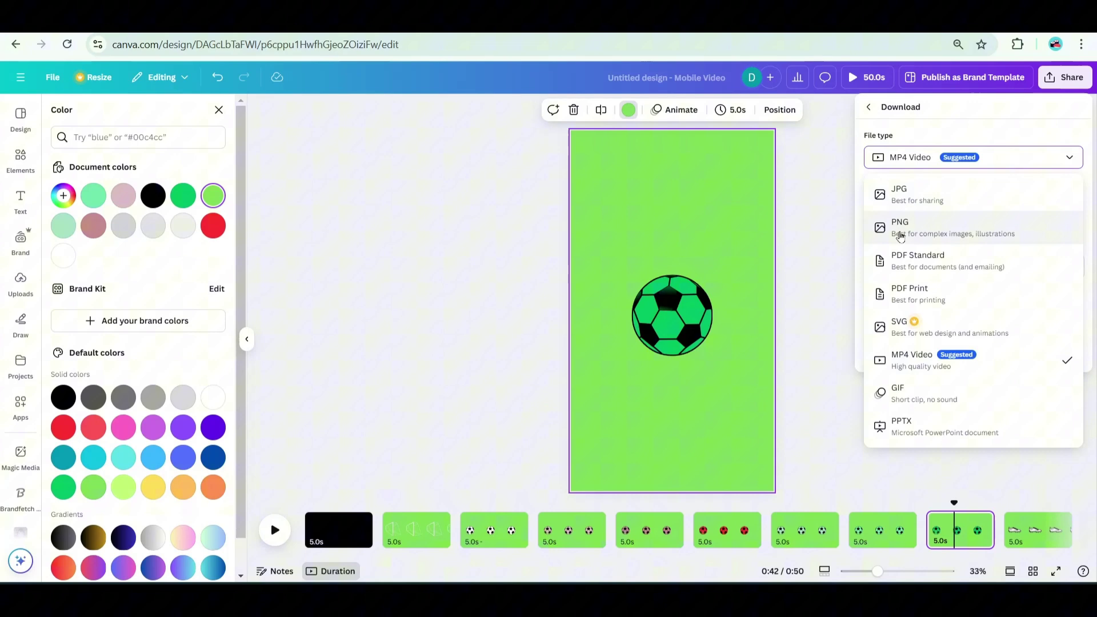
pyautogui.click(901, 224)
pyautogui.click(911, 379)
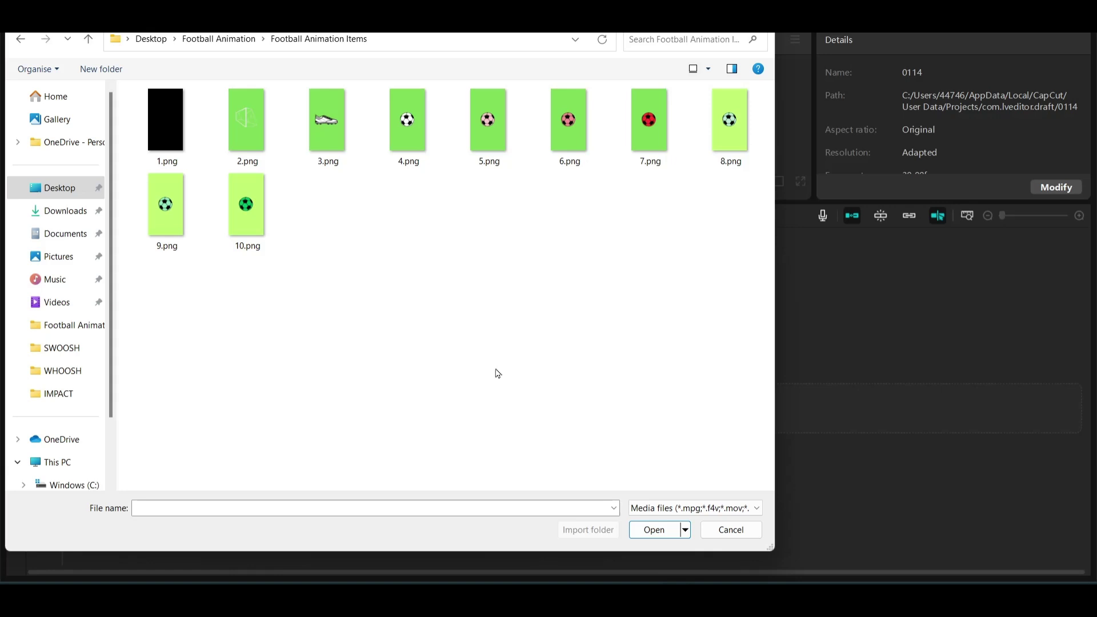
# Switch to CapCut and import all the PNG files from the Football Animation Items folder
pyautogui.hotkey('ctrl', 'a')
pyautogui.click(654, 529)
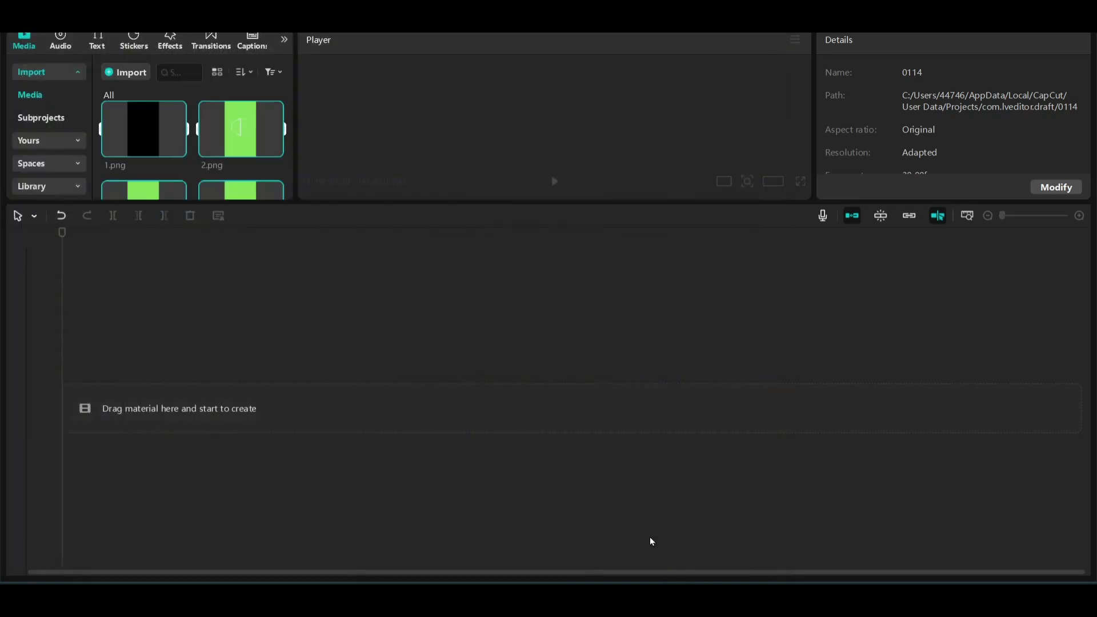
# Place the black background 1.png at the start of the timeline and set the project's aspect ratio to 9:16
pyautogui.moveTo(177, 147); pyautogui.dragTo(142, 411)
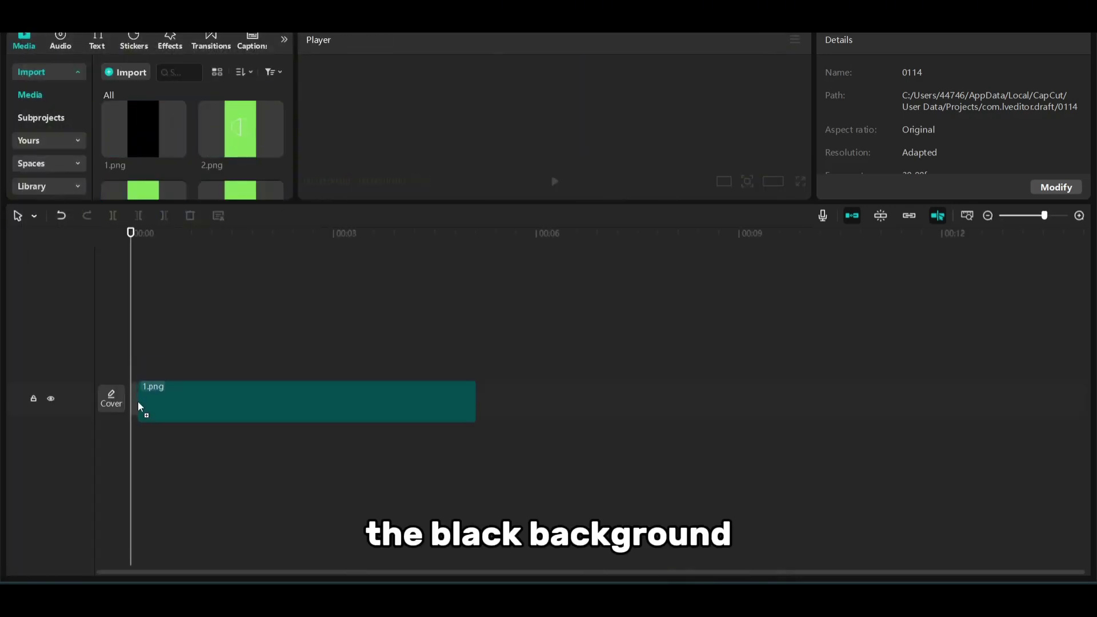
pyautogui.click(773, 182)
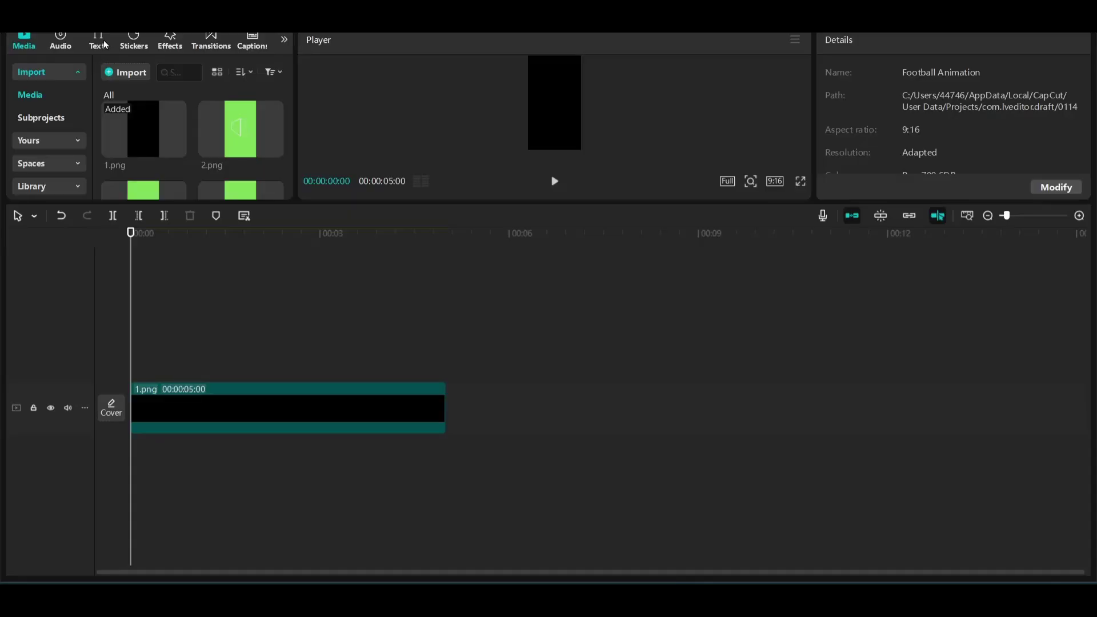
# Add a default text clip above the black background and extend it to the background clip's full 5-second length
pyautogui.click(97, 41)
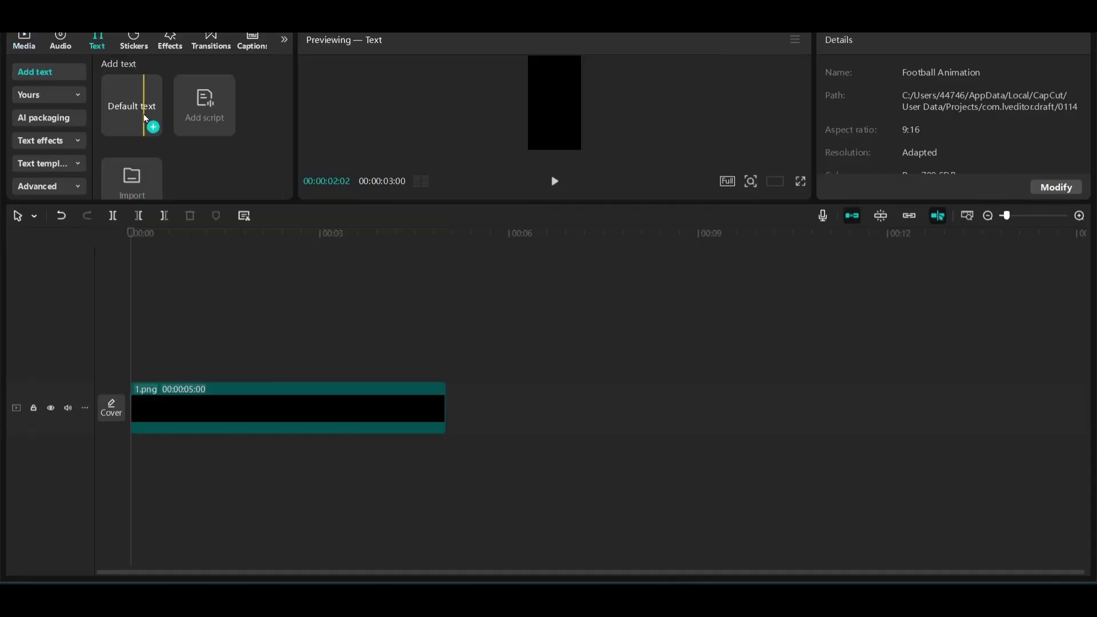
pyautogui.moveTo(137, 111); pyautogui.dragTo(132, 374)
pyautogui.moveTo(317, 371); pyautogui.dragTo(434, 376)
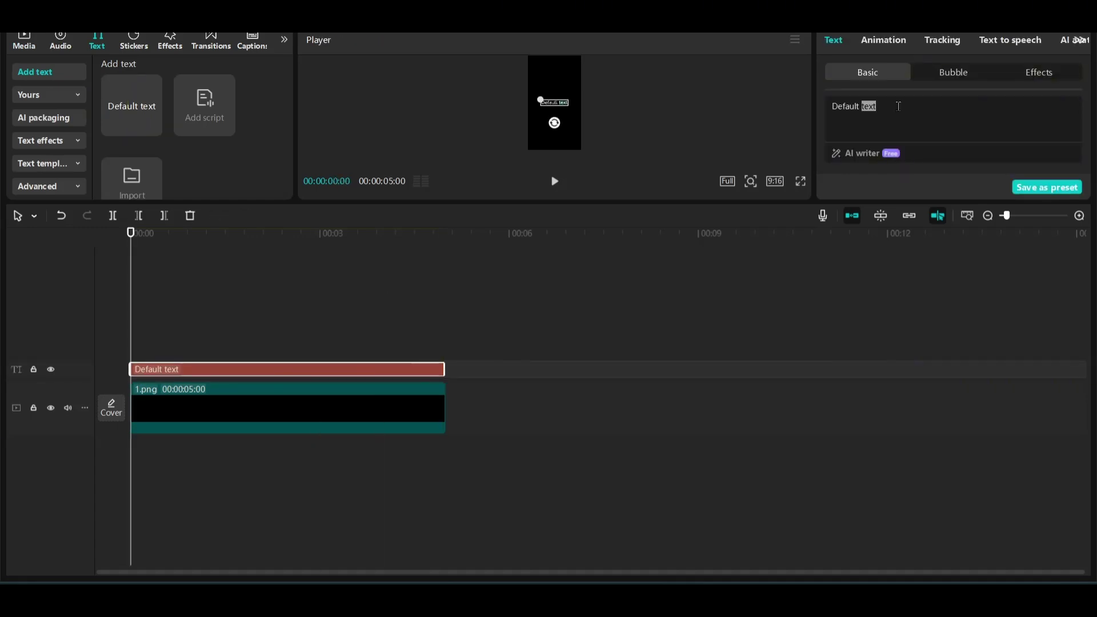
# Change the default text to "93% of people" and move it near the top of the vertical frame
pyautogui.press('BackSpace')
pyautogui.press('BackSpace')
pyautogui.press('BackSpace')
pyautogui.press('BackSpace')
pyautogui.press('BackSpace')
pyautogui.press('BackSpace')
pyautogui.press('BackSpace')
pyautogui.press('BackSpace')
pyautogui.press('BackSpace')
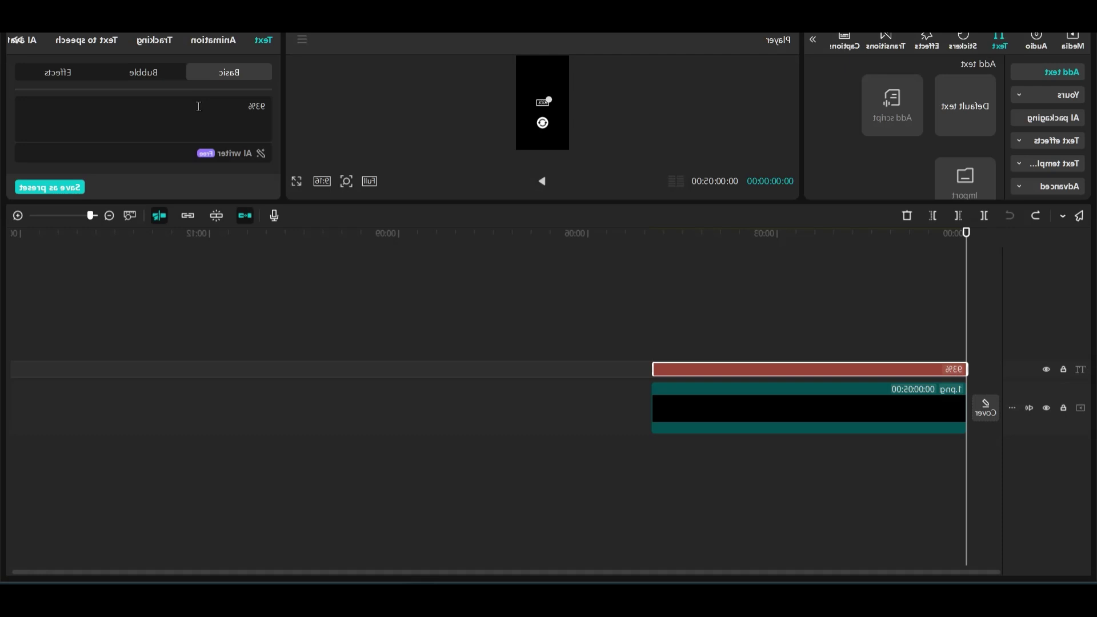
pyautogui.moveTo(464, 202); pyautogui.dragTo(473, 419)
pyautogui.moveTo(482, 223); pyautogui.dragTo(507, 216)
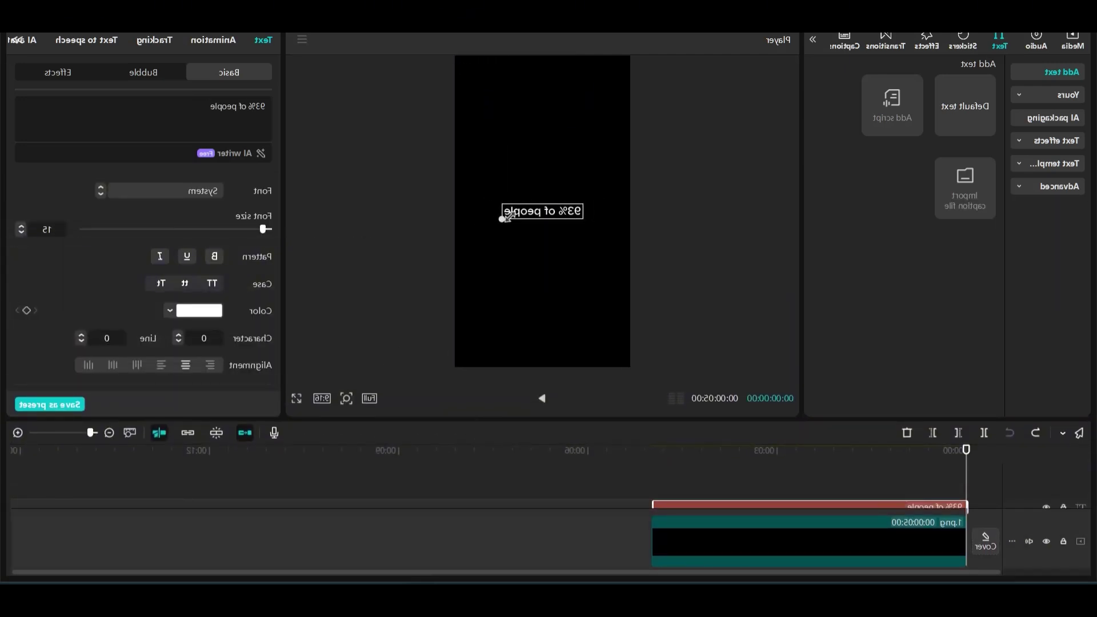
pyautogui.moveTo(9, 166); pyautogui.dragTo(9, 220)
pyautogui.moveTo(520, 216); pyautogui.dragTo(519, 93)
pyautogui.moveTo(595, 419); pyautogui.dragTo(595, 336)
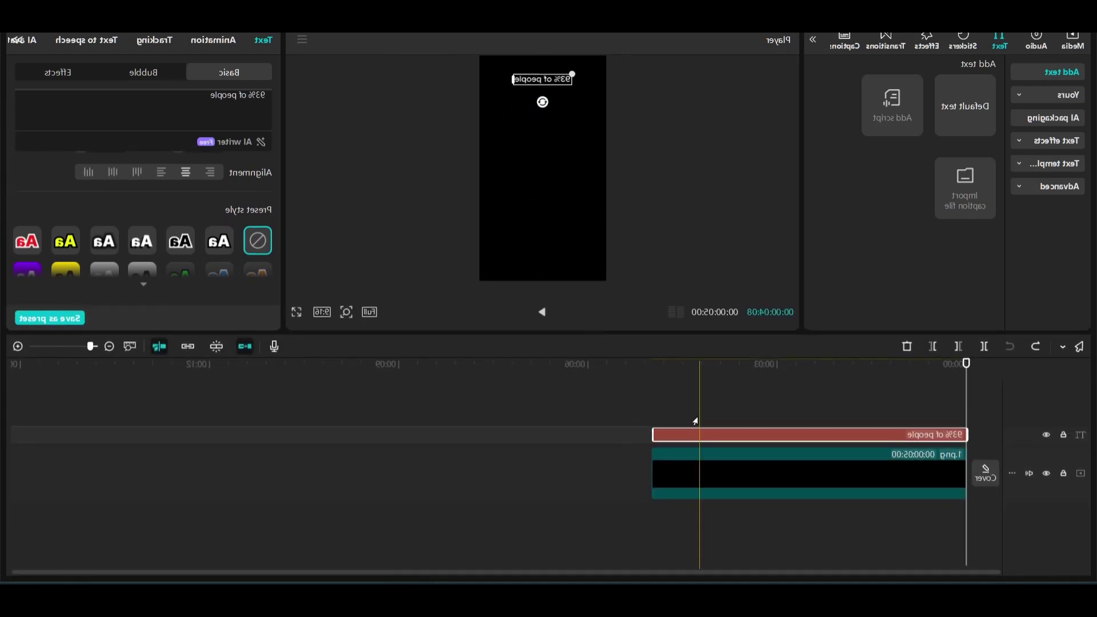
# Duplicate the "93% of people" text on a new track, move the copy to mid-frame and change it to "6% of people"
pyautogui.rightClick(696, 431)
pyautogui.click(634, 262)
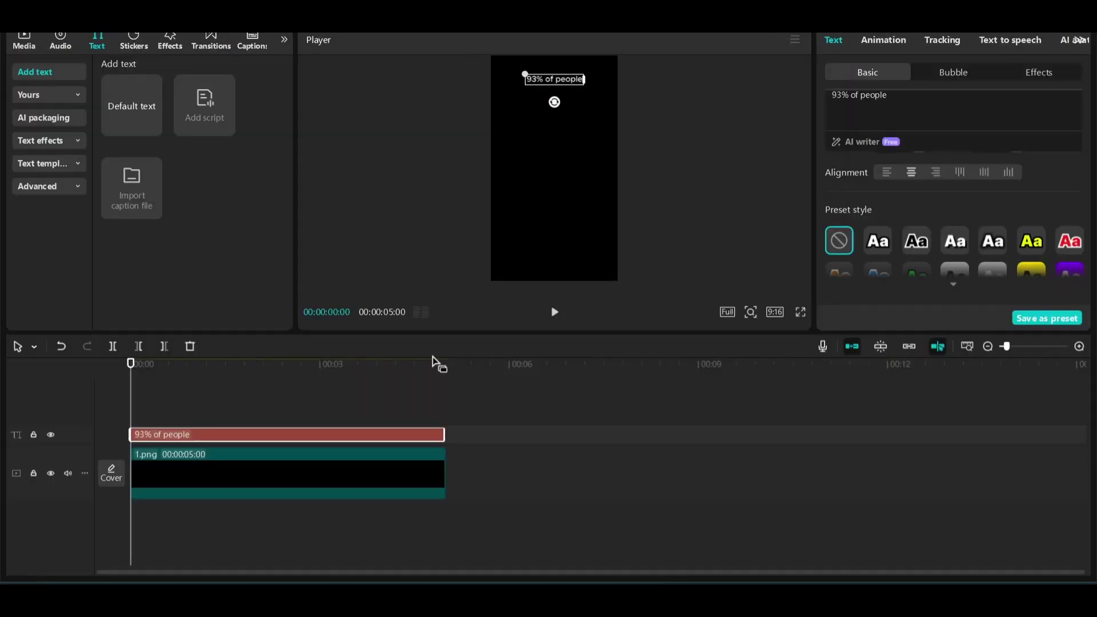
pyautogui.hotkey('ctrl', 'v')
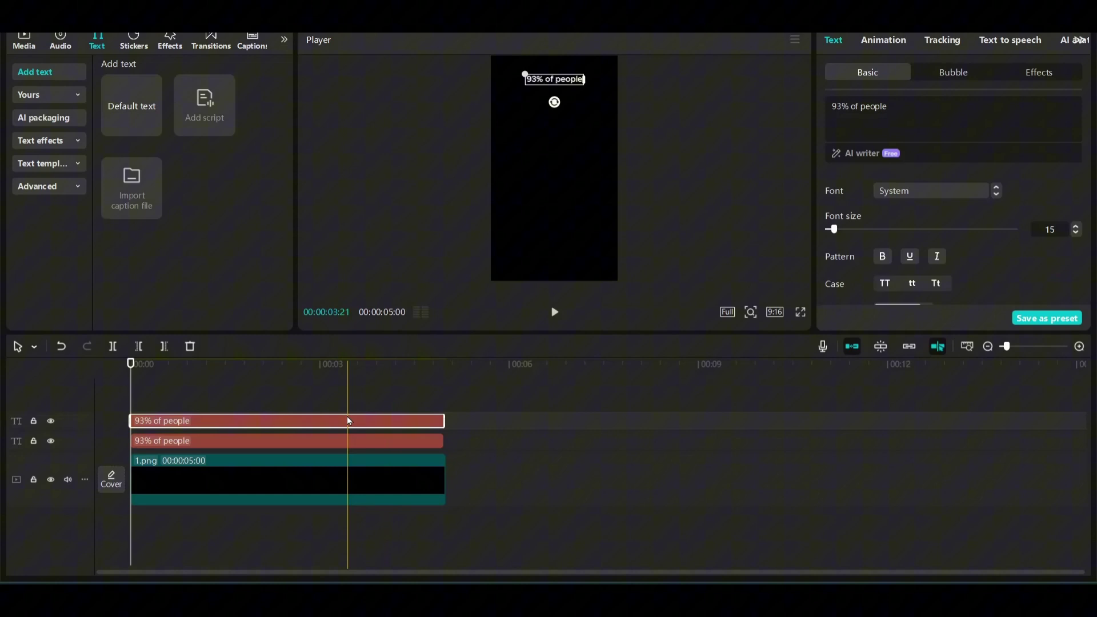
pyautogui.press('Home')
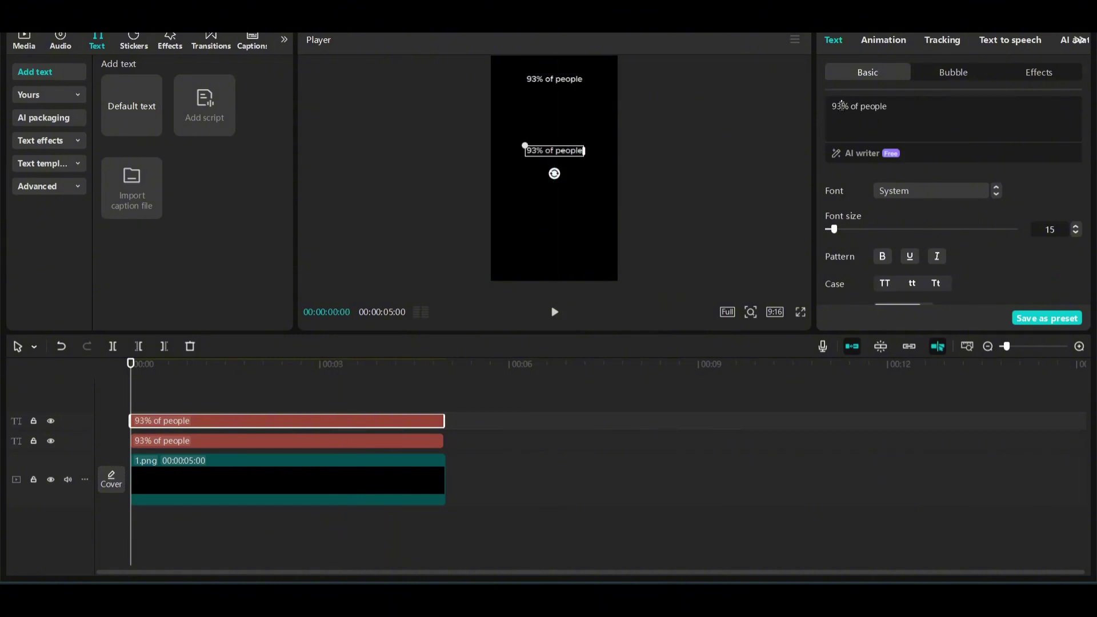
pyautogui.write('6')
pyautogui.press('Return')
pyautogui.press('BackSpace')
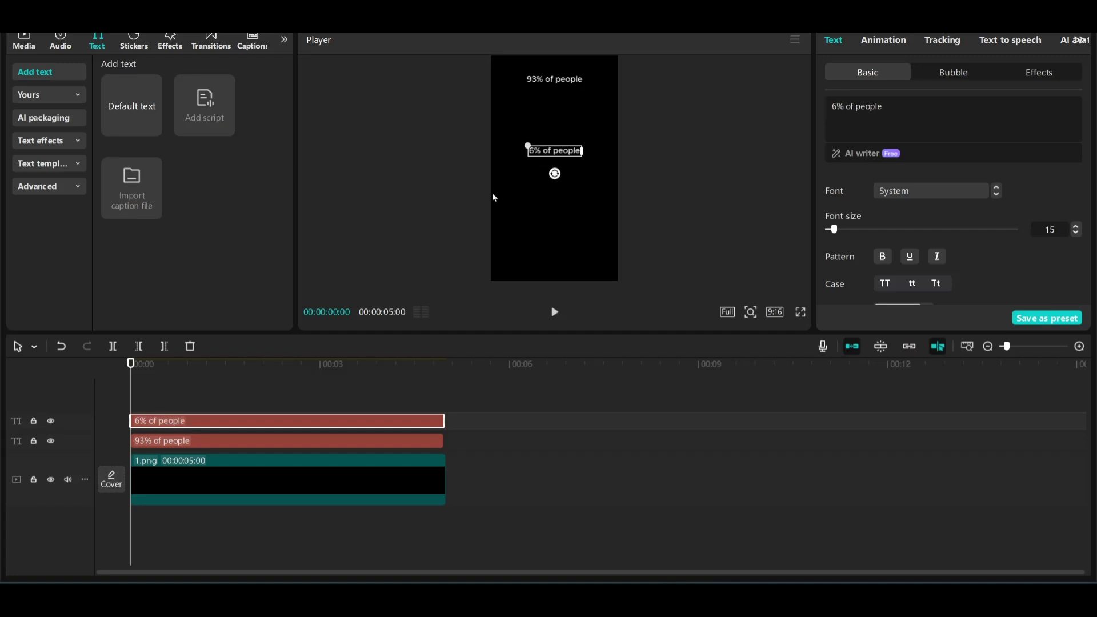
# Duplicate the "6% of people" text clip, change the copy to "1% of people" and place it lower in the frame
pyautogui.click(368, 414)
pyautogui.click(366, 416)
pyautogui.rightClick(365, 416)
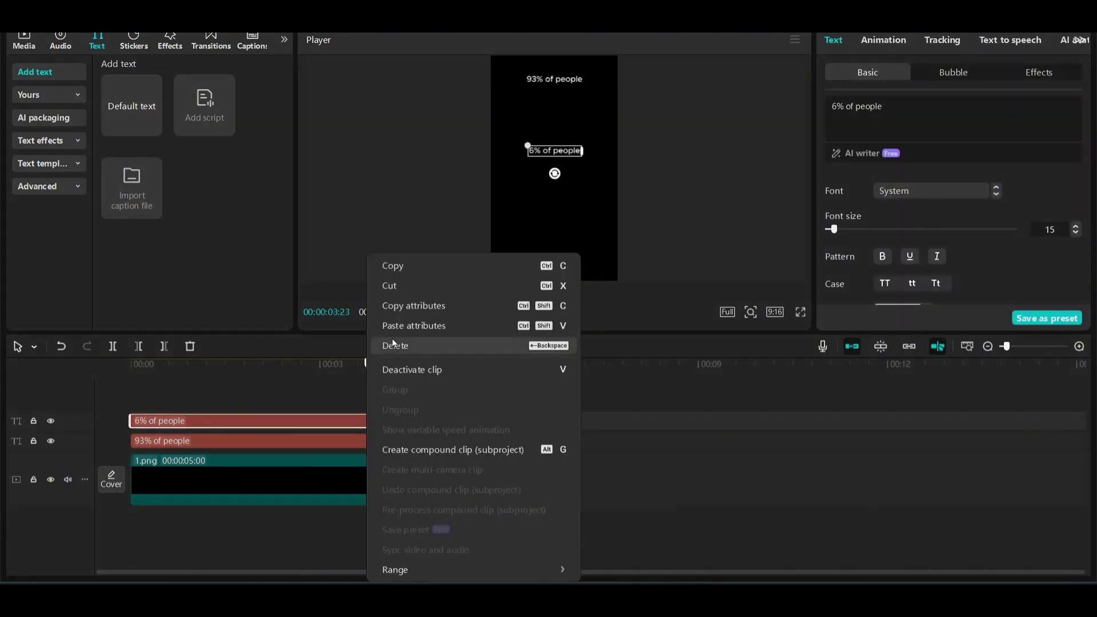
pyautogui.click(391, 267)
pyautogui.hotkey('ctrl', 'v')
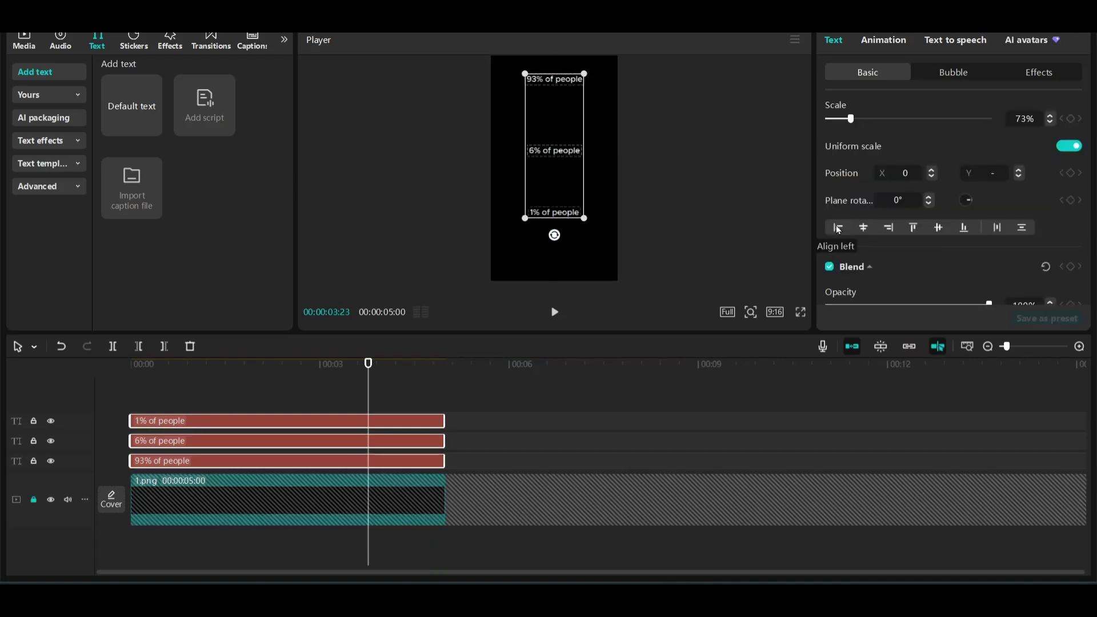
# Left-align the three percentage texts with each other and lock their tracks
pyautogui.click(838, 228)
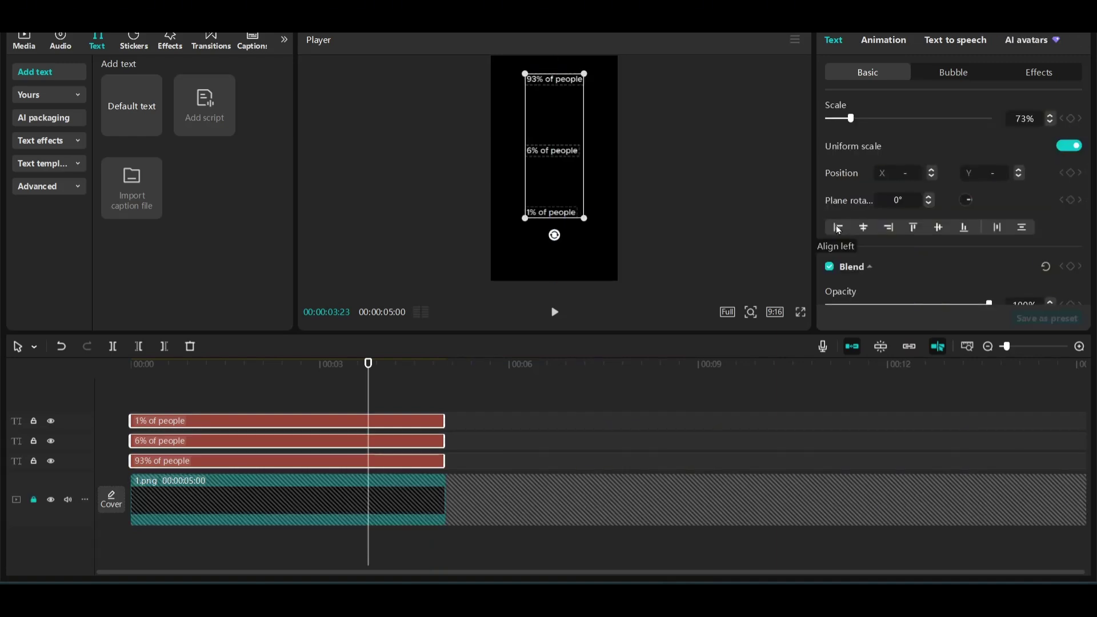
pyautogui.click(688, 226)
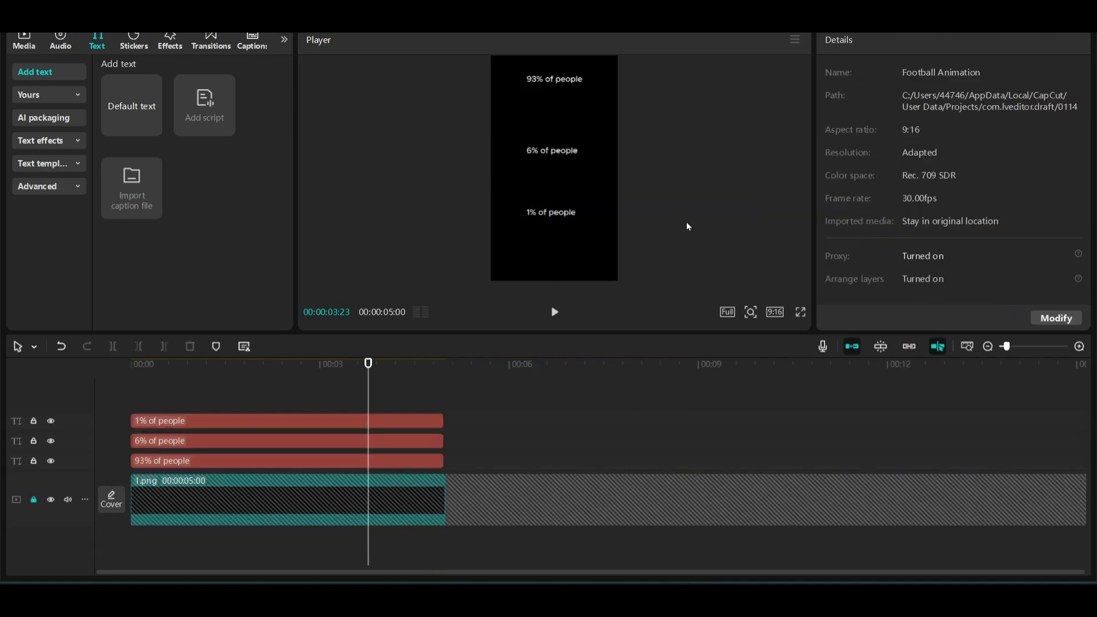
pyautogui.click(33, 461)
pyautogui.click(33, 441)
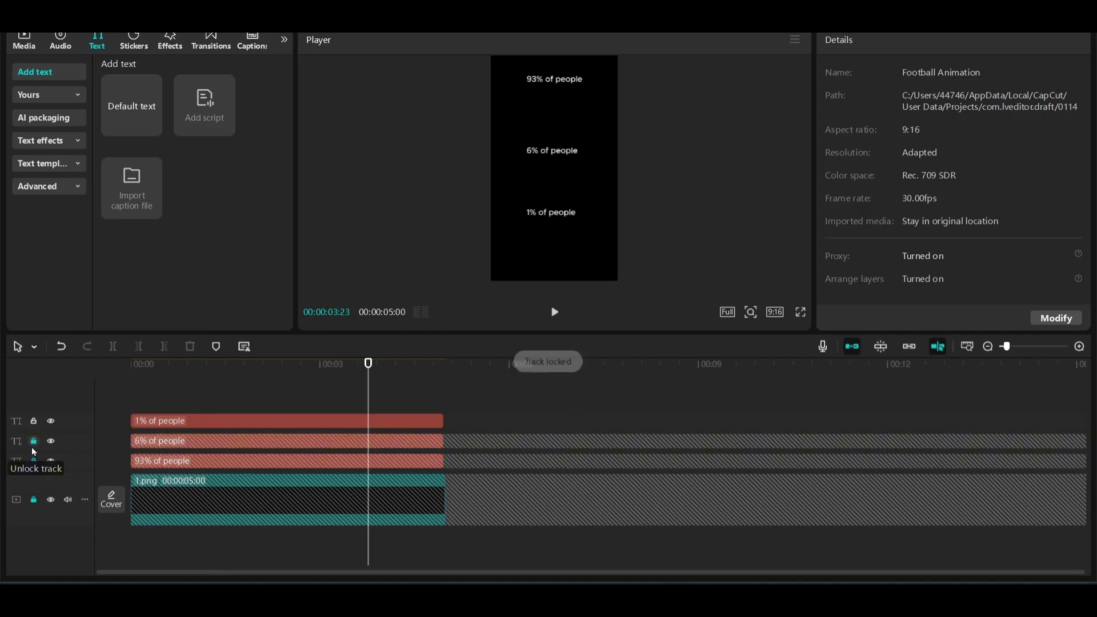
pyautogui.click(33, 421)
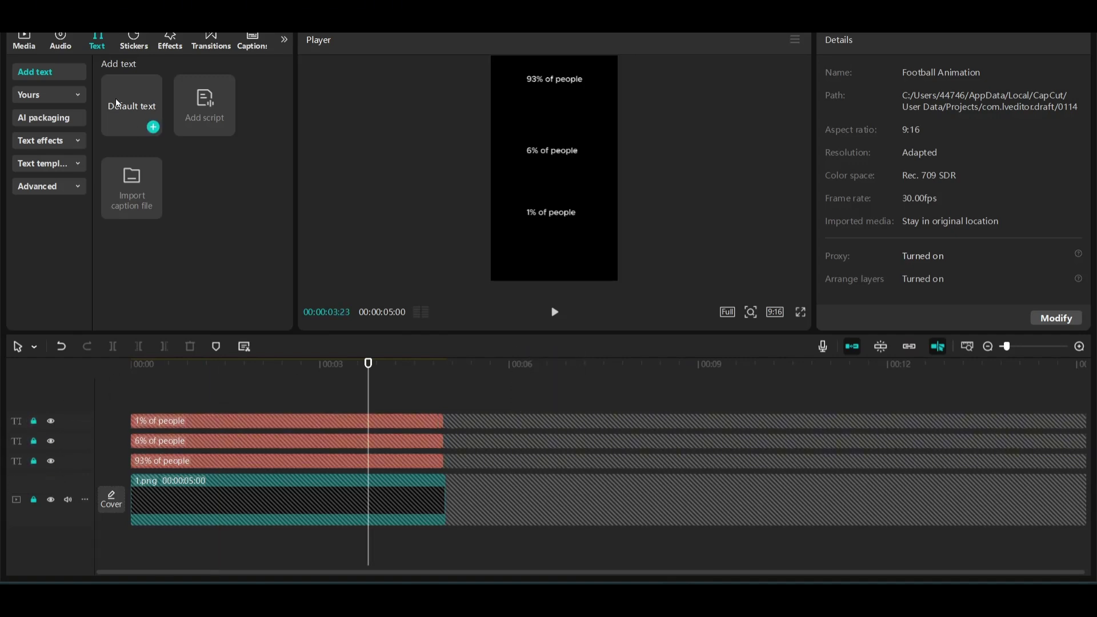
# Place the goal image 2.png at the timeline start above the text clips and remove its green background with Chroma key
pyautogui.click(24, 45)
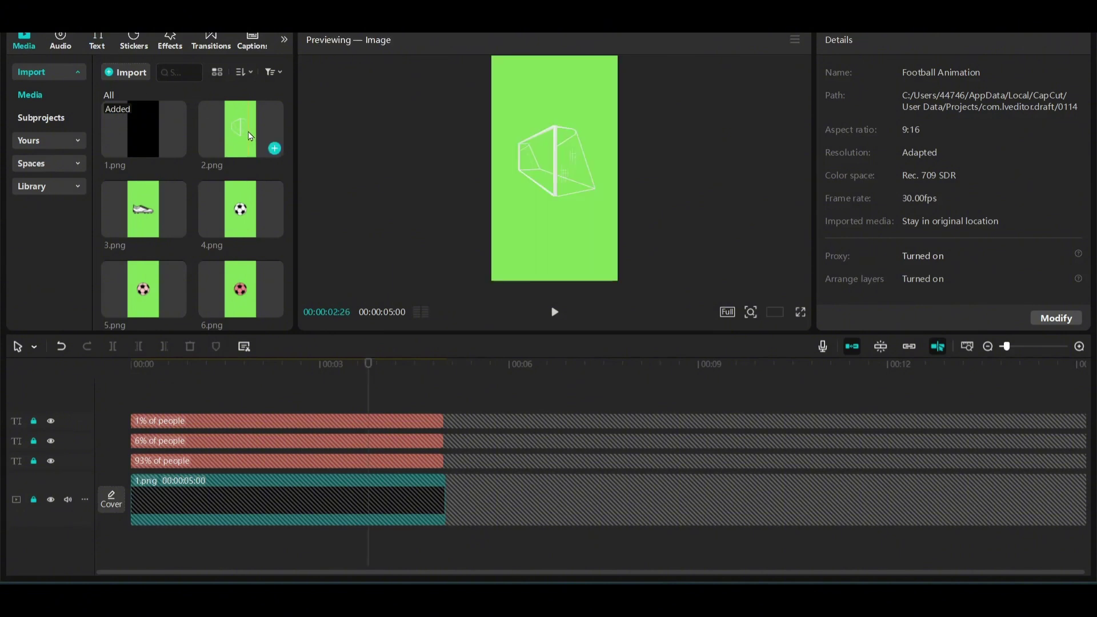
pyautogui.moveTo(248, 131); pyautogui.dragTo(192, 444)
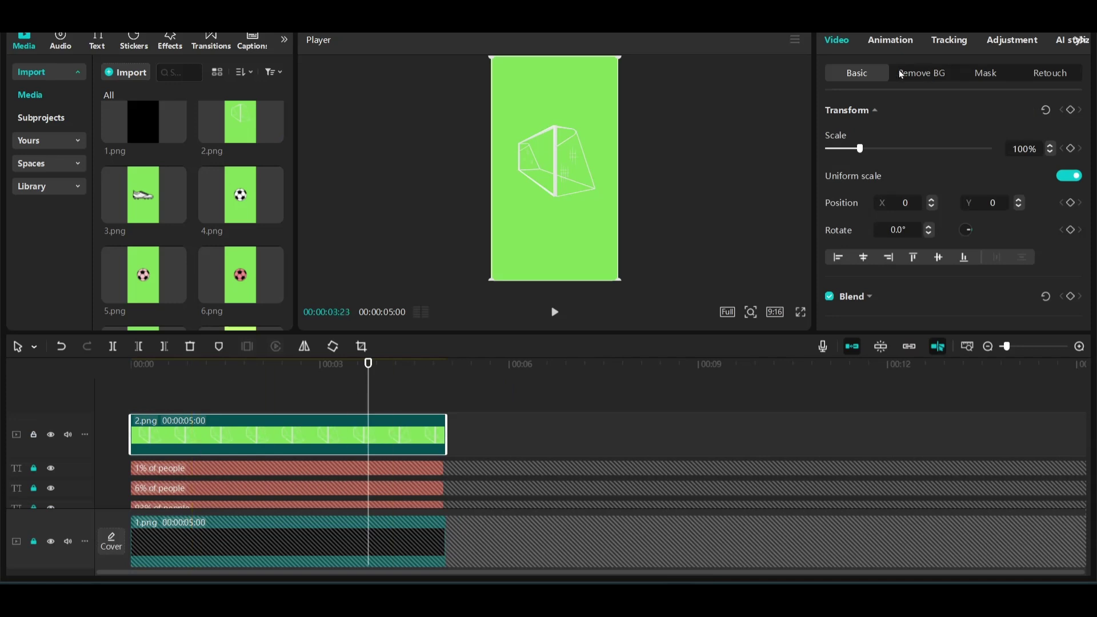
pyautogui.click(917, 76)
pyautogui.click(829, 179)
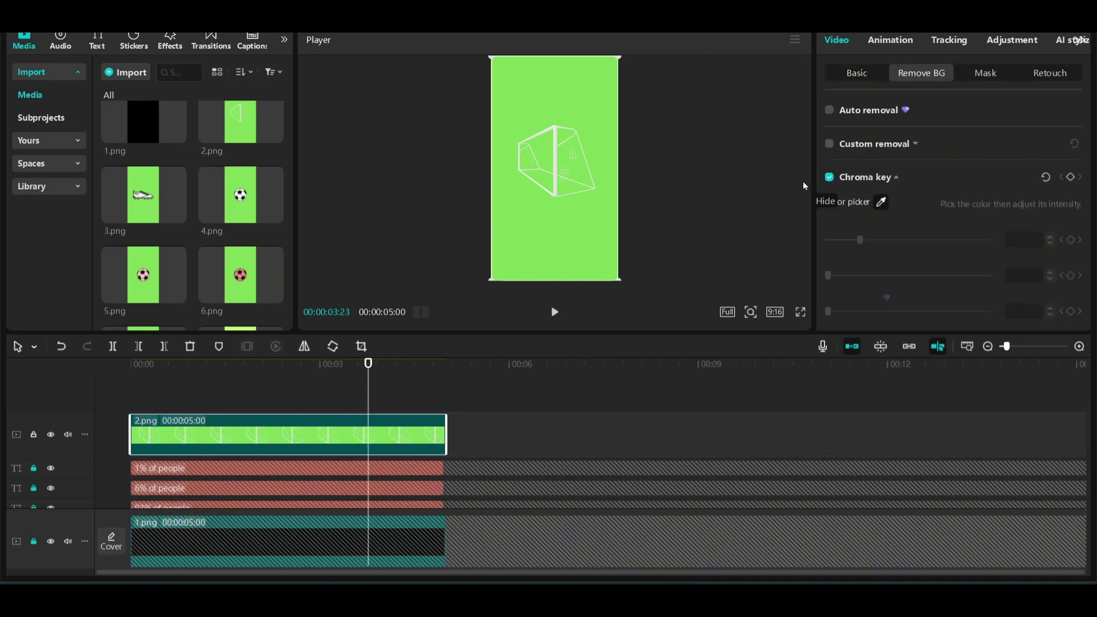
pyautogui.click(599, 209)
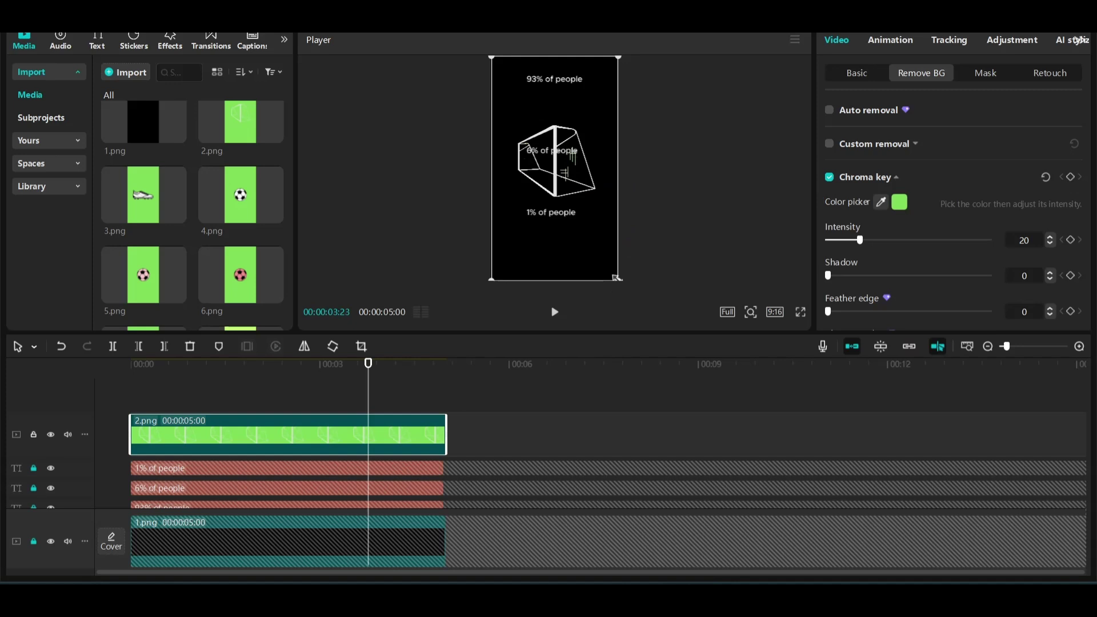
# Arrange three reduced goal copies at the frame's right side, one below each percentage text, and lock their tracks
pyautogui.moveTo(618, 280); pyautogui.dragTo(560, 187)
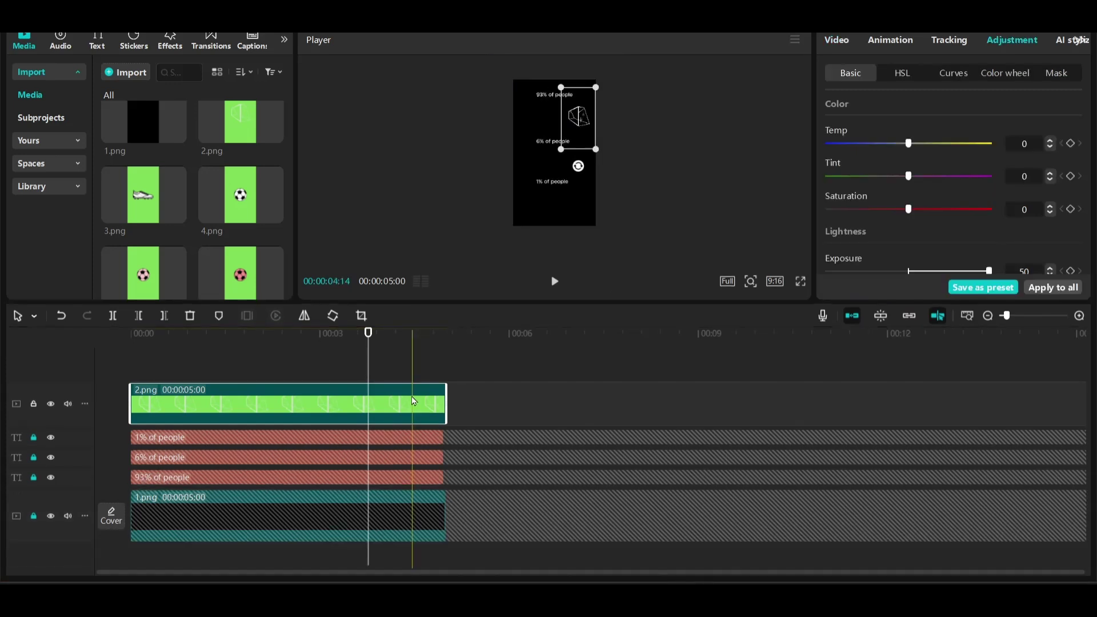
pyautogui.moveTo(240, 121); pyautogui.dragTo(178, 411)
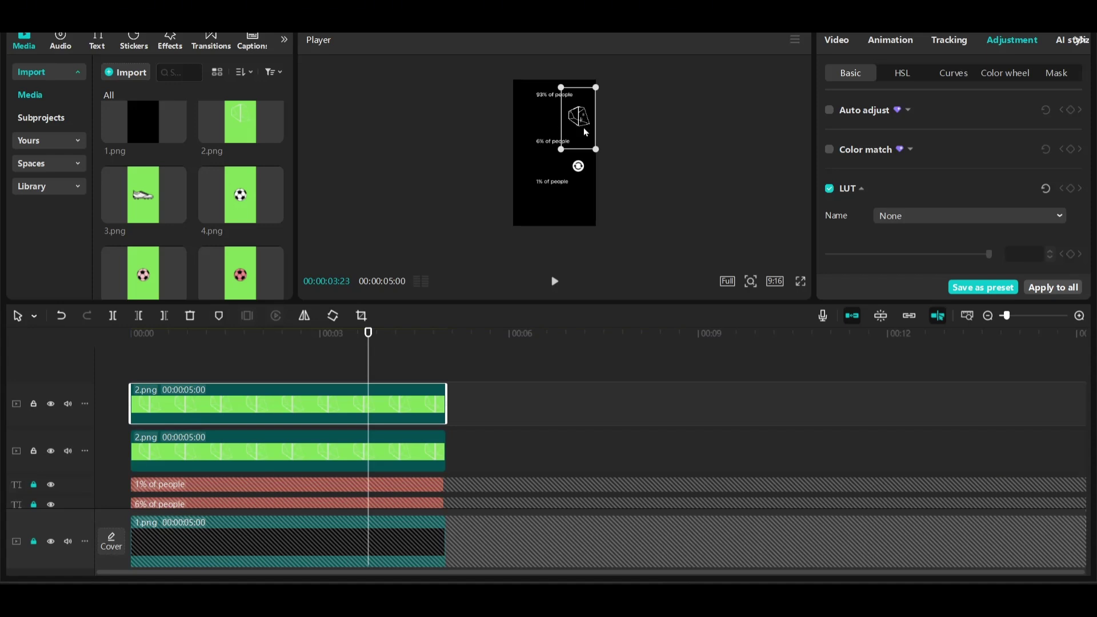
pyautogui.moveTo(581, 116); pyautogui.dragTo(580, 133)
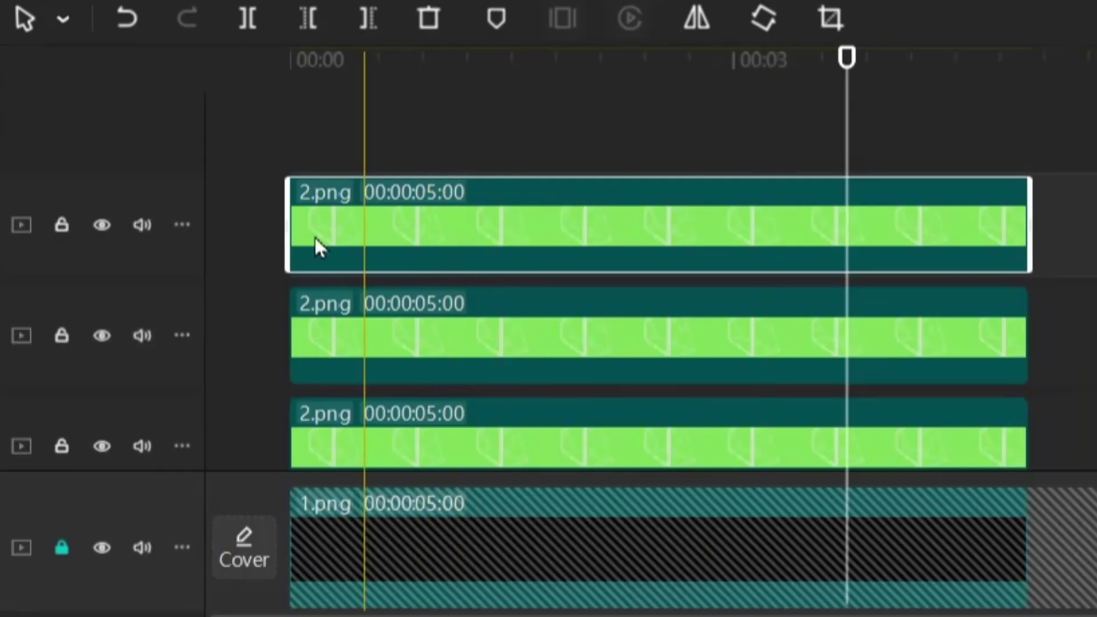
pyautogui.click(34, 498)
pyautogui.click(34, 450)
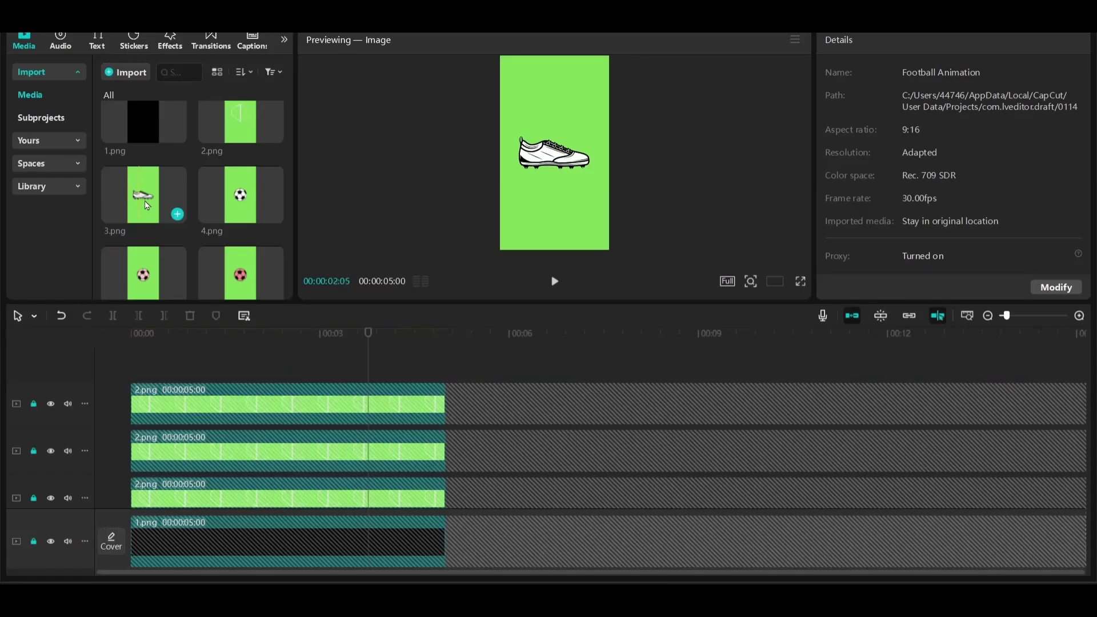
# Add the shoe image 3.png above the goals, key out its green background, and place it reduced opposite the first goal
pyautogui.moveTo(145, 201); pyautogui.dragTo(198, 403)
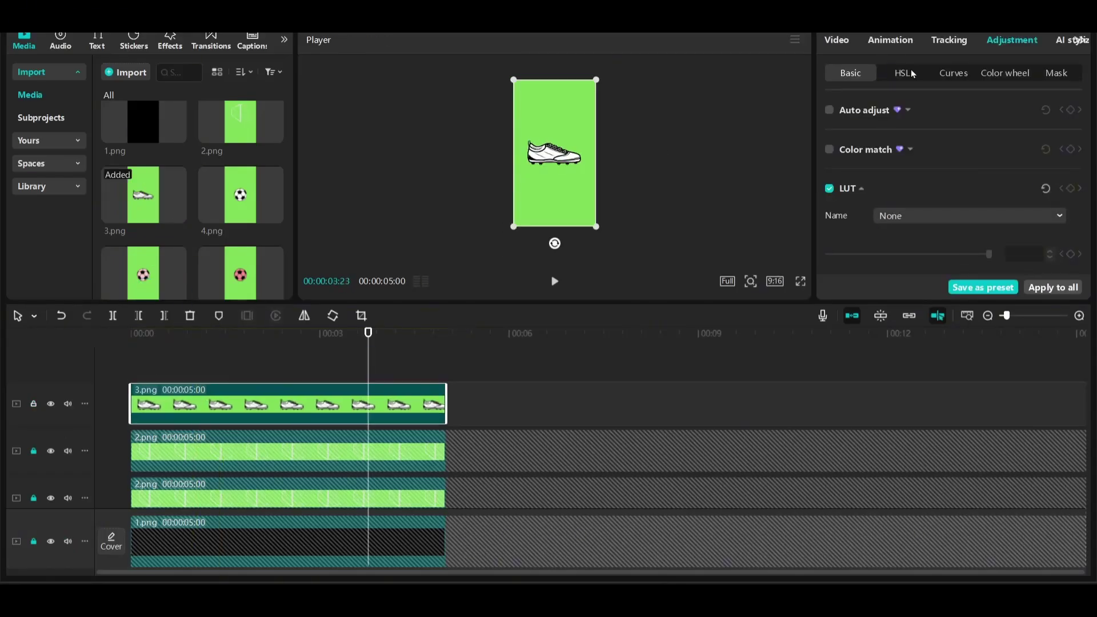
pyautogui.click(845, 43)
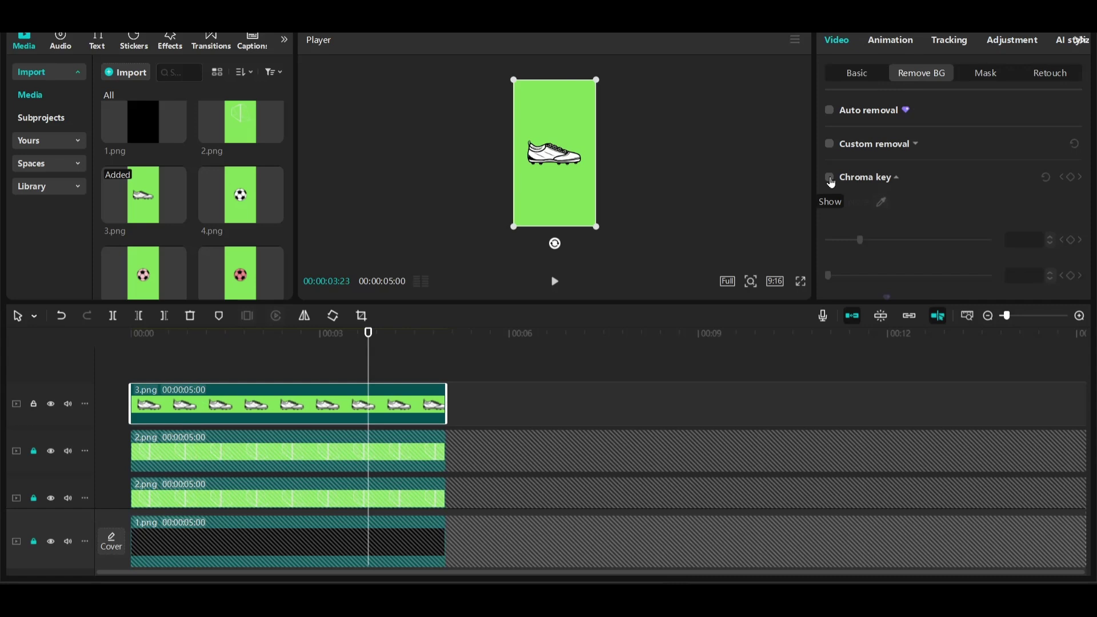
pyautogui.click(830, 178)
pyautogui.click(881, 202)
pyautogui.click(558, 212)
pyautogui.moveTo(593, 302); pyautogui.dragTo(594, 430)
pyautogui.moveTo(623, 338); pyautogui.dragTo(510, 165)
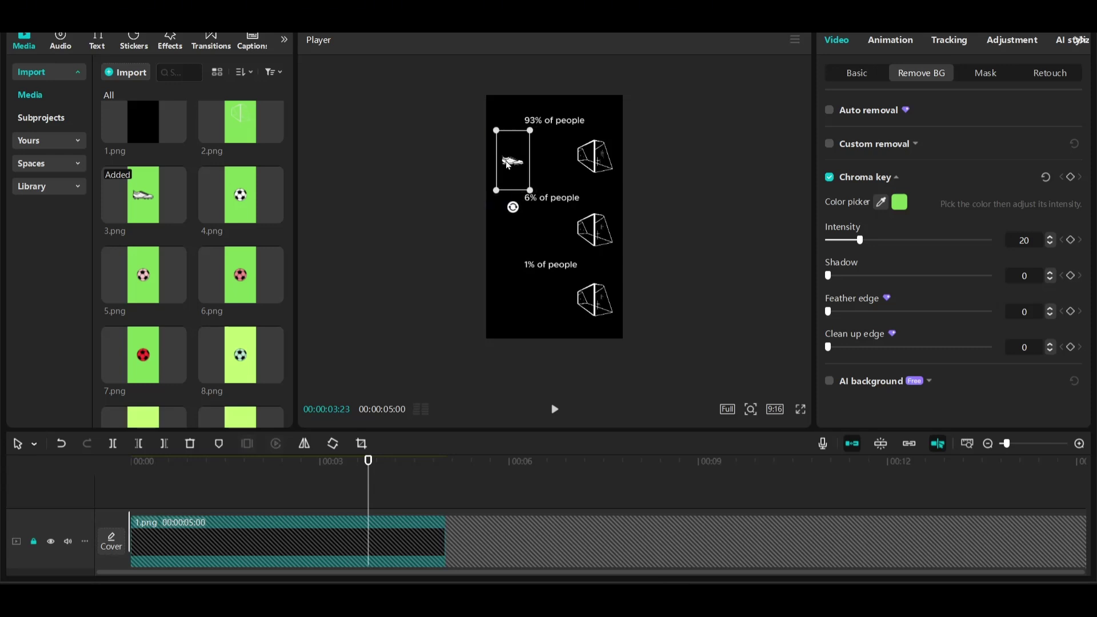
# Scale the shoe to 20% and duplicate it to form an overlapping pair opposite the first goal
pyautogui.click(754, 413)
pyautogui.click(725, 435)
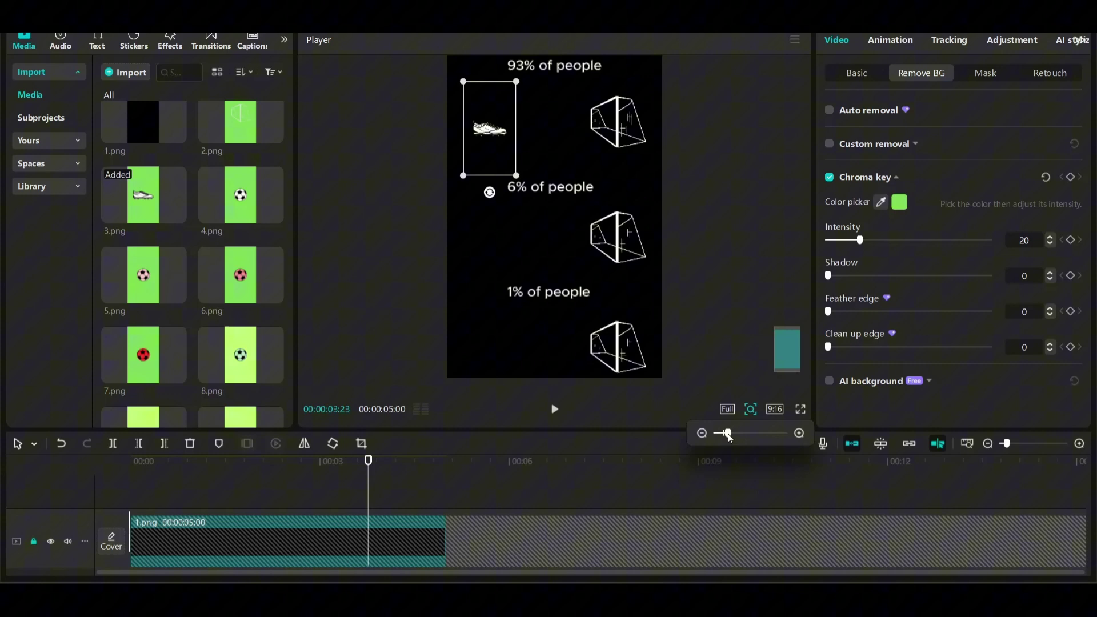
pyautogui.moveTo(729, 435); pyautogui.dragTo(731, 436)
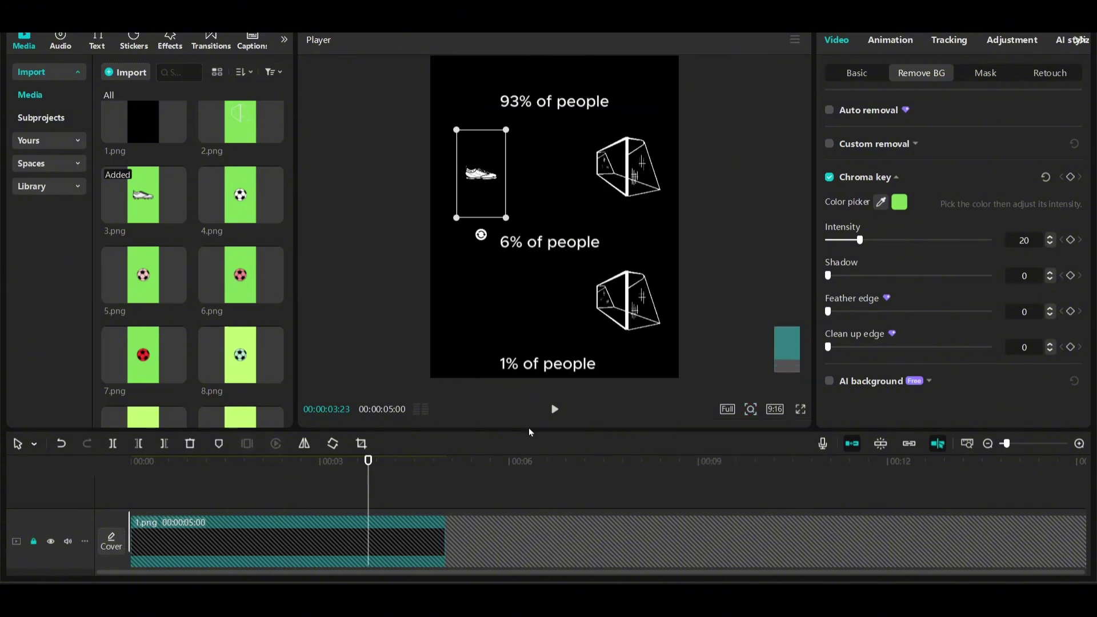
pyautogui.moveTo(529, 431); pyautogui.dragTo(524, 288)
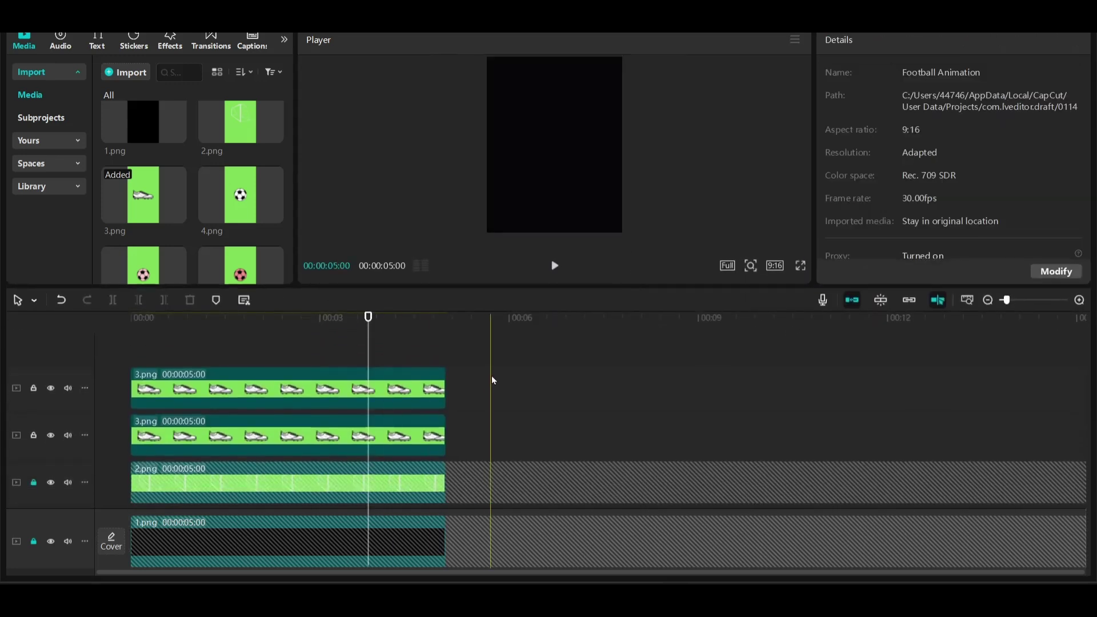
pyautogui.moveTo(492, 365); pyautogui.dragTo(400, 452)
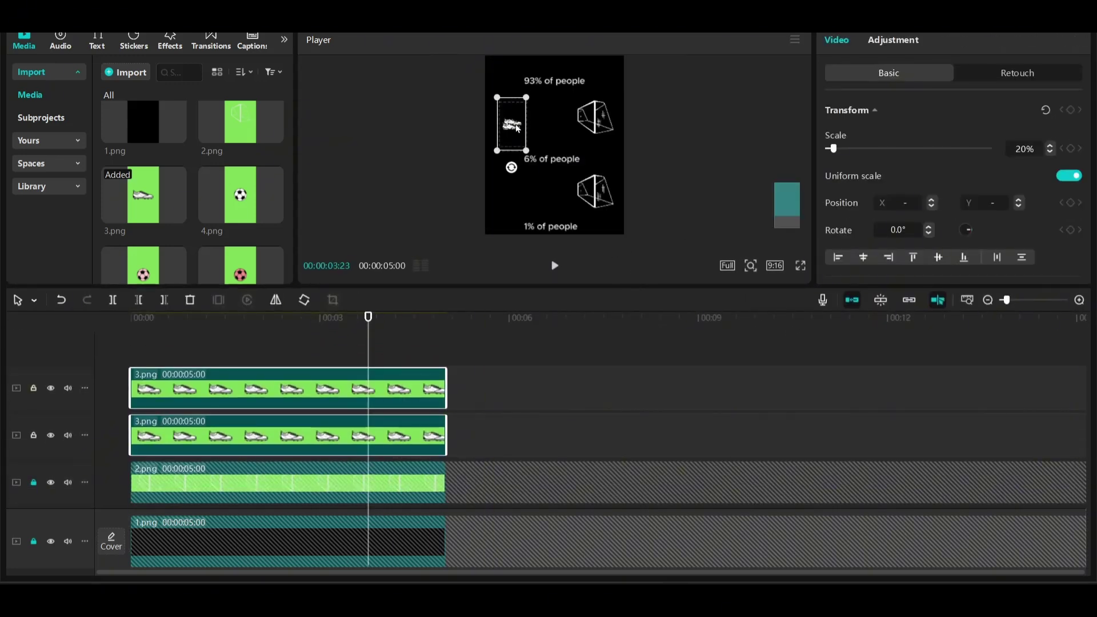
pyautogui.moveTo(516, 128); pyautogui.dragTo(518, 129)
# Copy the pair of shoe clips onto new tracks at the timeline start and place the copy opposite the second goal
pyautogui.scroll(2, 519, 130)
pyautogui.rightClick(417, 389)
pyautogui.click(443, 59)
pyautogui.hotkey('ctrl', 'v')
pyautogui.moveTo(556, 388); pyautogui.dragTo(180, 337)
pyautogui.click(503, 118)
pyautogui.moveTo(480, 454); pyautogui.dragTo(404, 407)
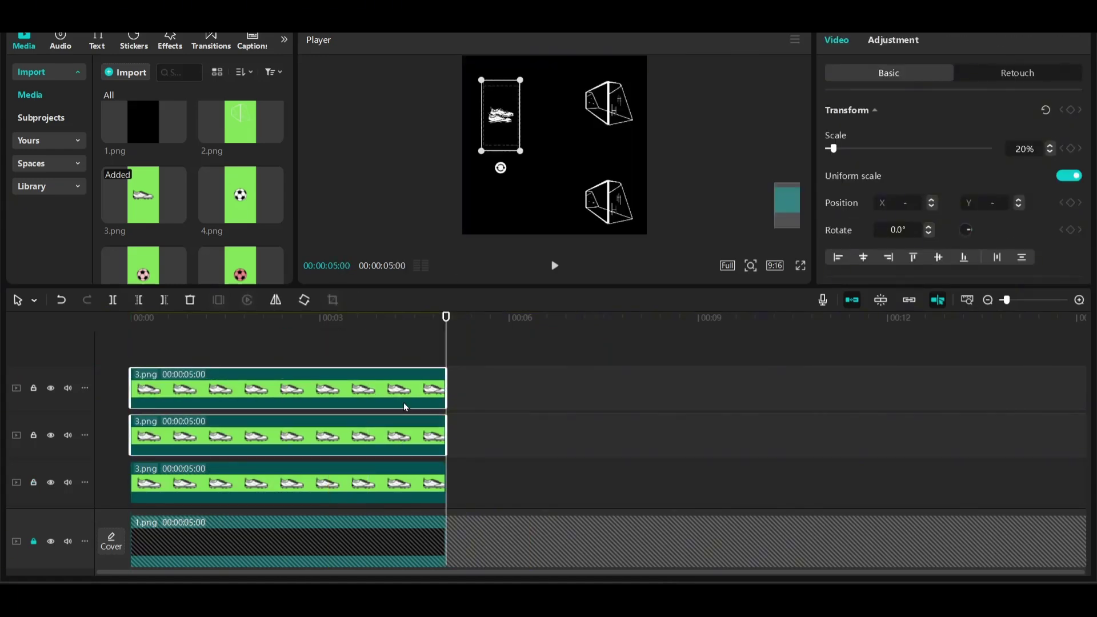
pyautogui.moveTo(502, 123); pyautogui.dragTo(501, 218)
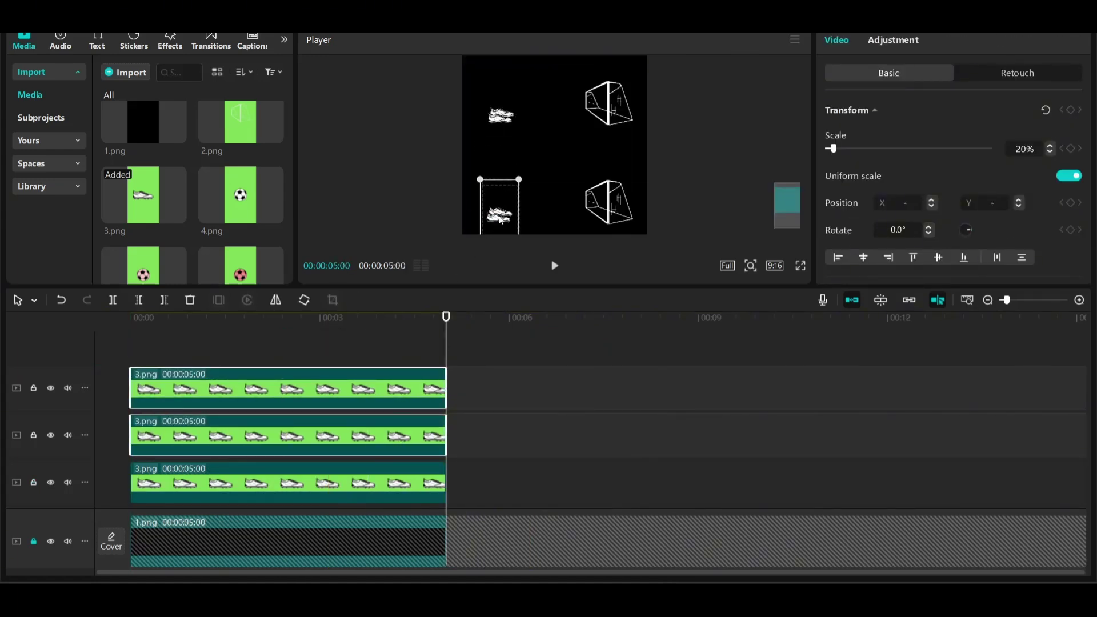
# Paste another pair of shoe clips at the timeline start and place it opposite the third goal
pyautogui.hotkey('ctrl', 'v')
pyautogui.moveTo(529, 421); pyautogui.dragTo(178, 347)
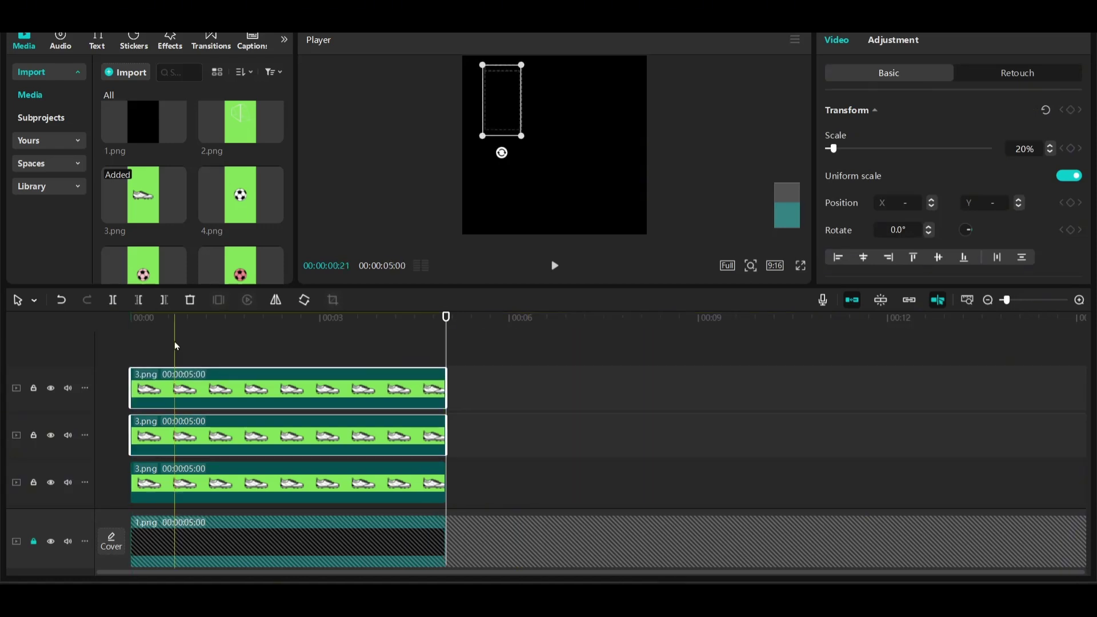
pyautogui.moveTo(787, 213); pyautogui.dragTo(787, 224)
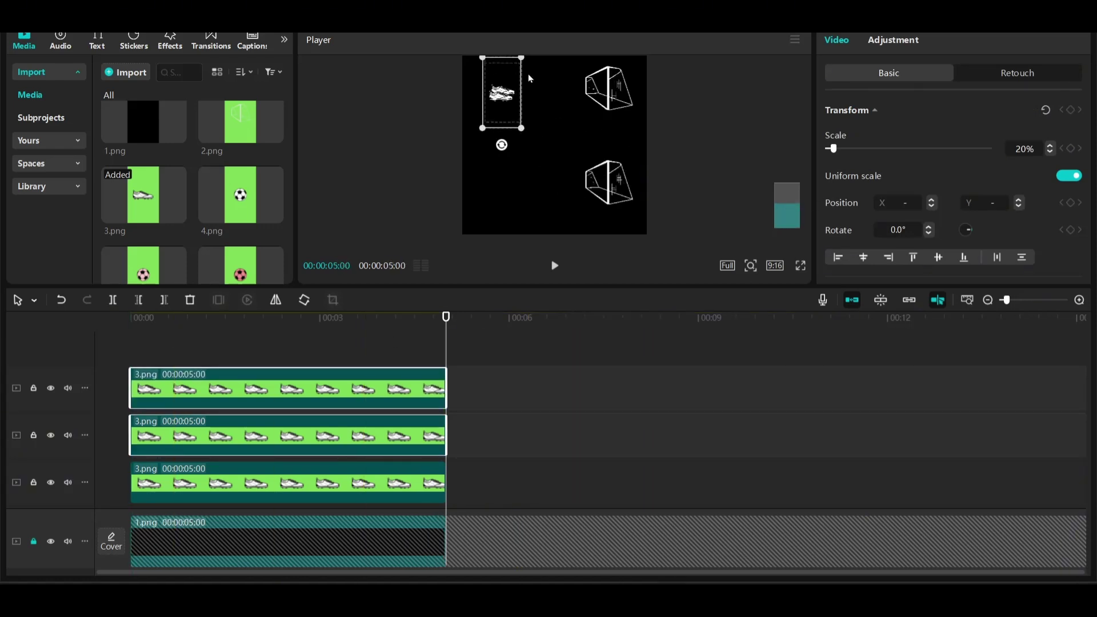
pyautogui.moveTo(506, 104); pyautogui.dragTo(505, 182)
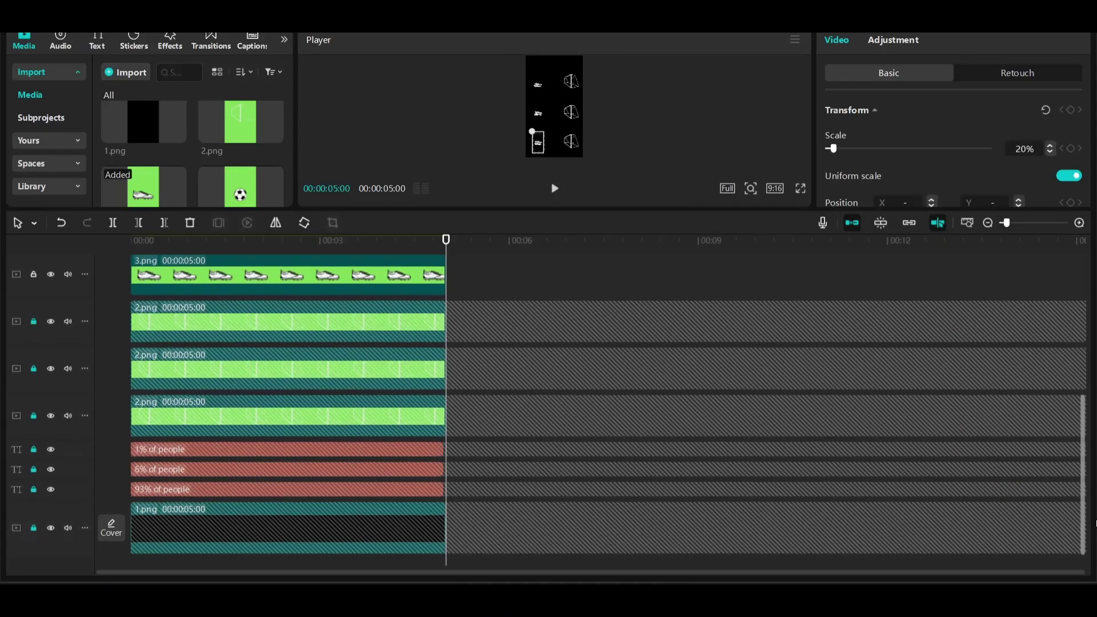
# Place the football image 4.png at the start of the timeline on a new track above the shoes
pyautogui.scroll(-1, 1095, 542)
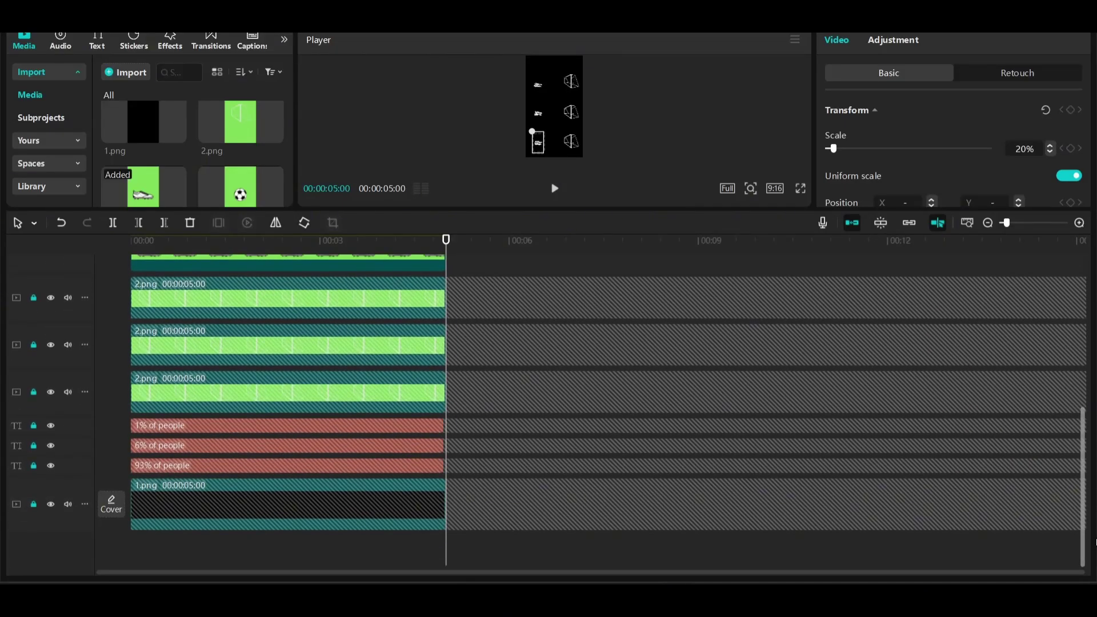
pyautogui.click(400, 240)
pyautogui.click(263, 240)
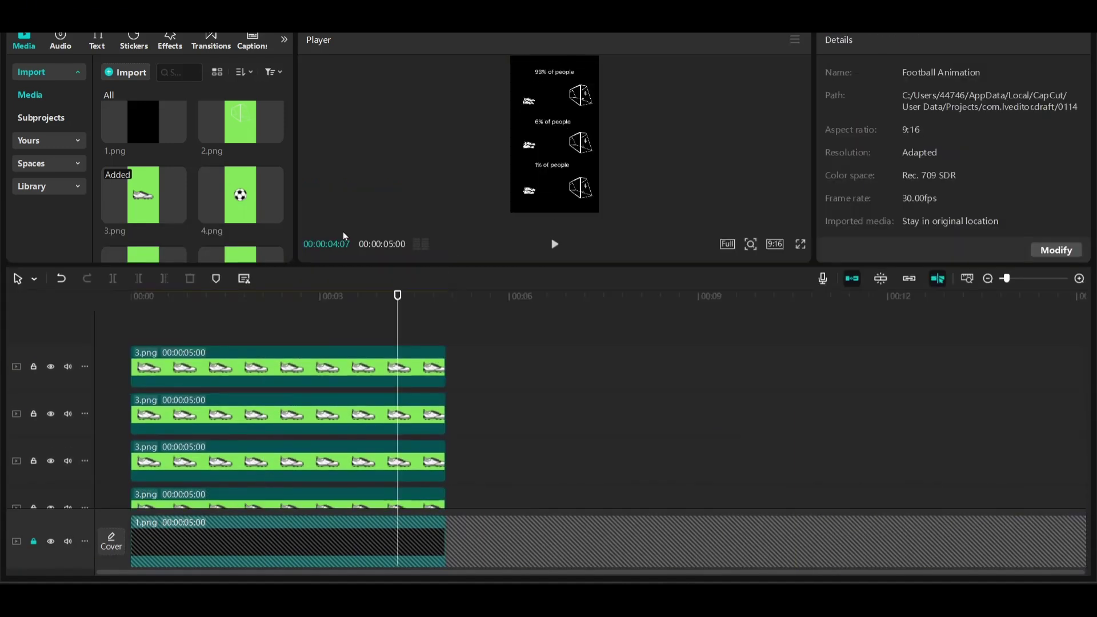
pyautogui.moveTo(246, 200); pyautogui.dragTo(130, 332)
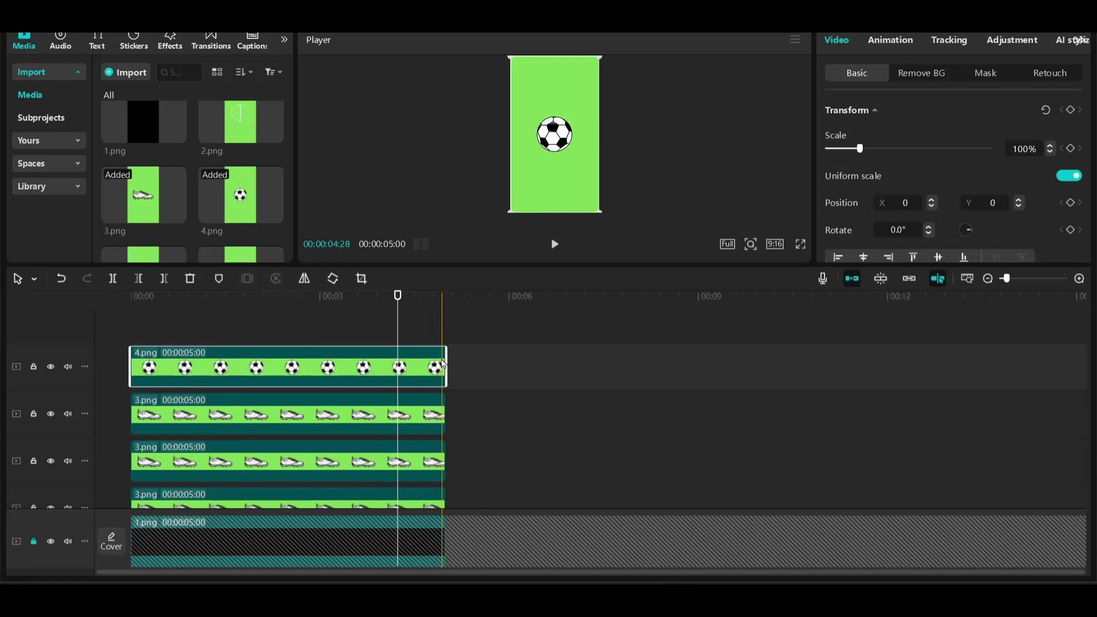
# Remove the football image's green background with Chroma key, sampling the green around the ball
pyautogui.click(922, 73)
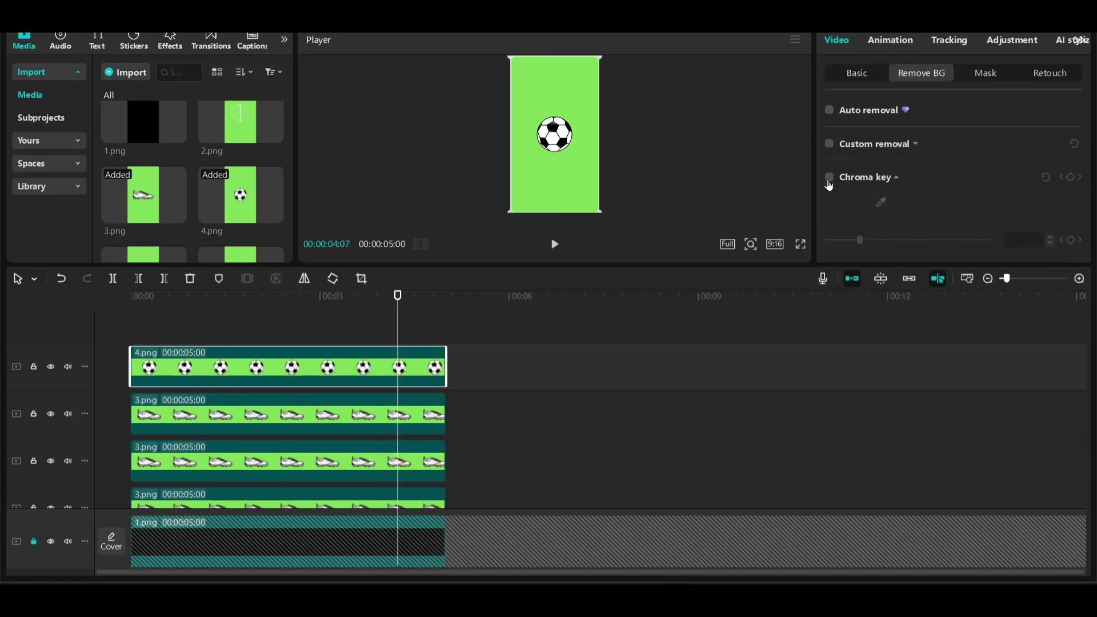
pyautogui.click(829, 177)
pyautogui.click(880, 201)
pyautogui.click(587, 191)
pyautogui.moveTo(630, 265); pyautogui.dragTo(630, 409)
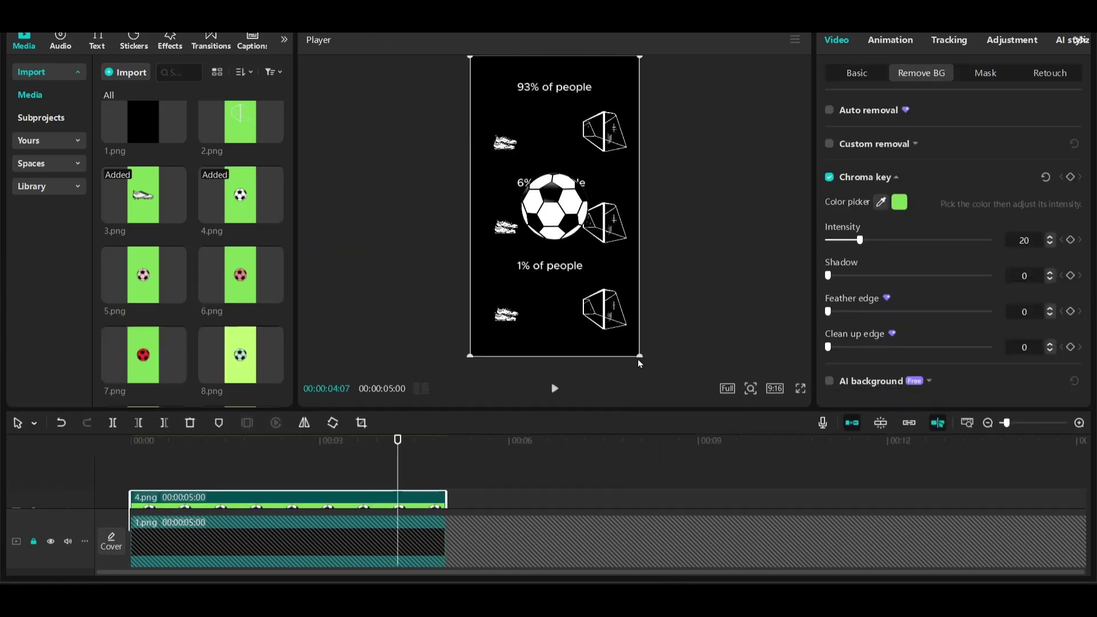
# Scale the football down to about 21% and place it beside the shoes opposite the first goal
pyautogui.moveTo(637, 357); pyautogui.dragTo(559, 263)
pyautogui.moveTo(557, 205); pyautogui.dragTo(532, 141)
pyautogui.moveTo(556, 92); pyautogui.dragTo(549, 105)
pyautogui.moveTo(533, 143); pyautogui.dragTo(531, 146)
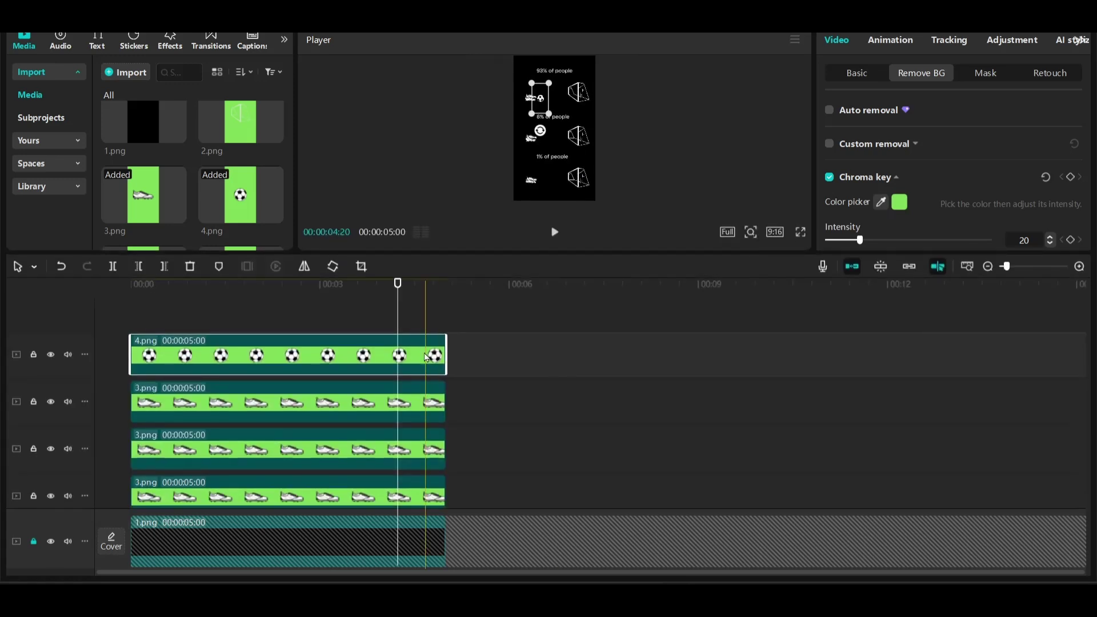
# Place copies of the football beside the shoes opposite the second and third goals
pyautogui.click(493, 112)
pyautogui.click(544, 141)
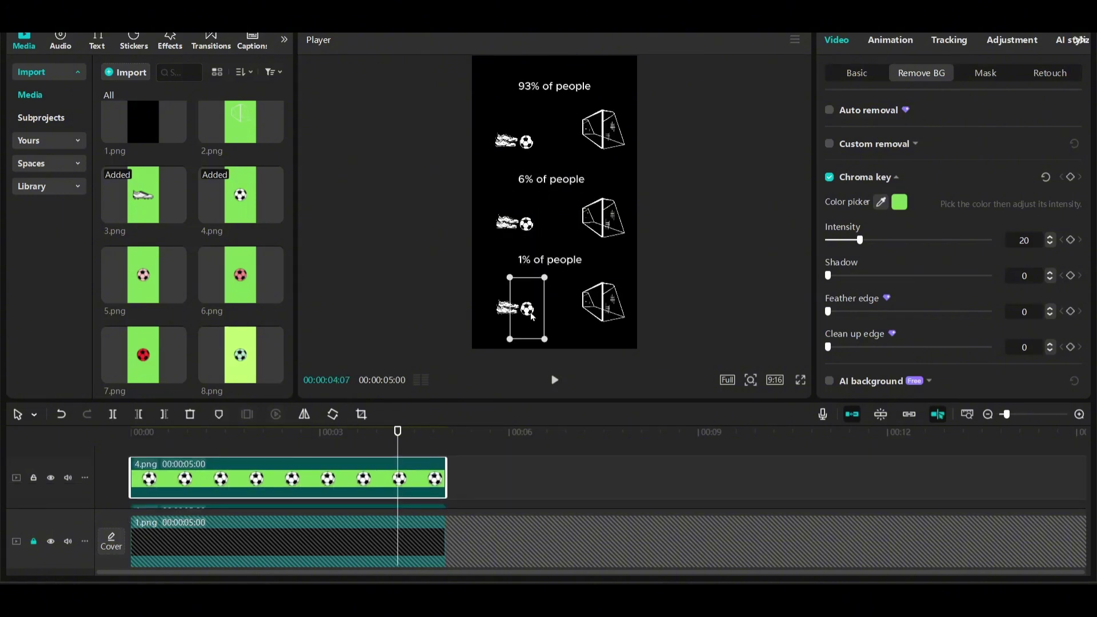
pyautogui.click(420, 303)
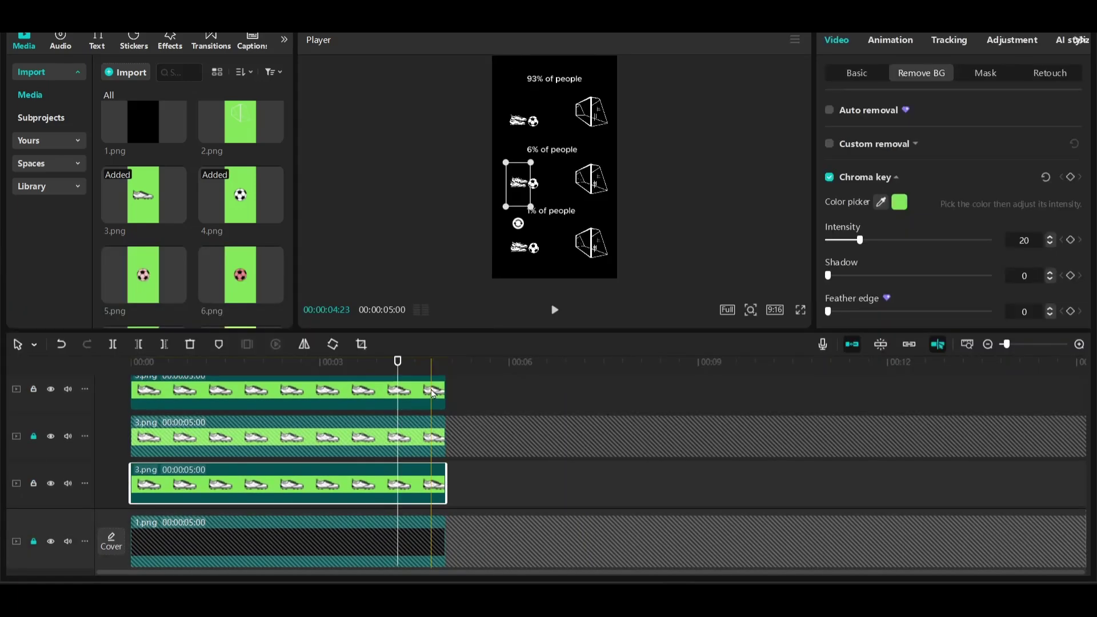
# Identify which shoe clips belong to the second and third rows
pyautogui.click(429, 498)
pyautogui.click(417, 395)
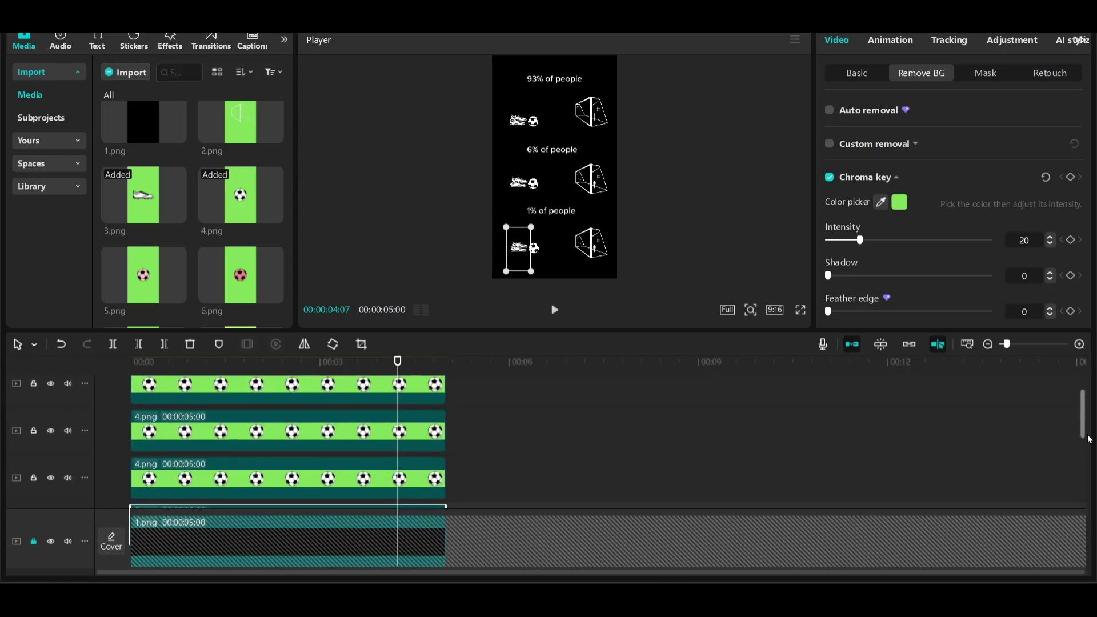
pyautogui.click(514, 134)
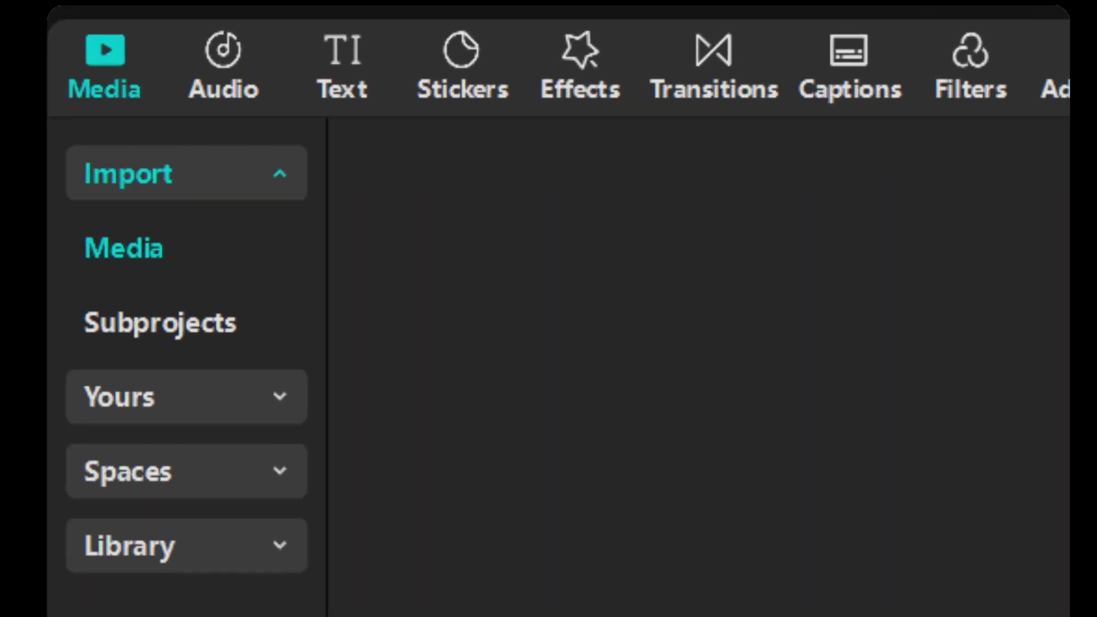
# Import the reference video Original video animation.wmv and add it at the timeline start on its own track
pyautogui.click(182, 200)
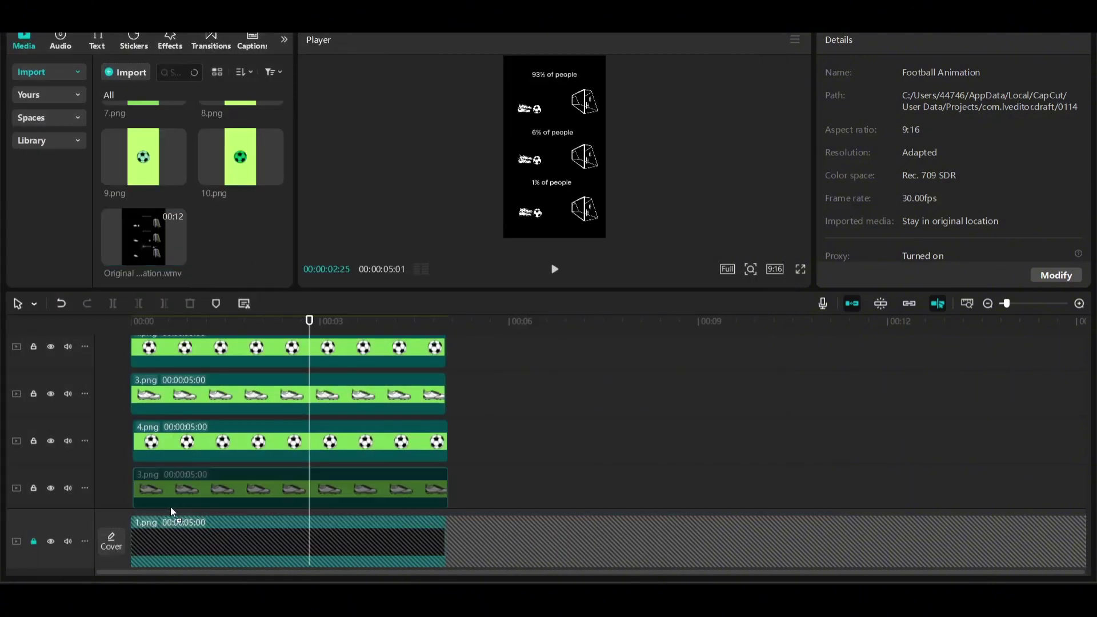
pyautogui.moveTo(142, 237); pyautogui.dragTo(328, 477)
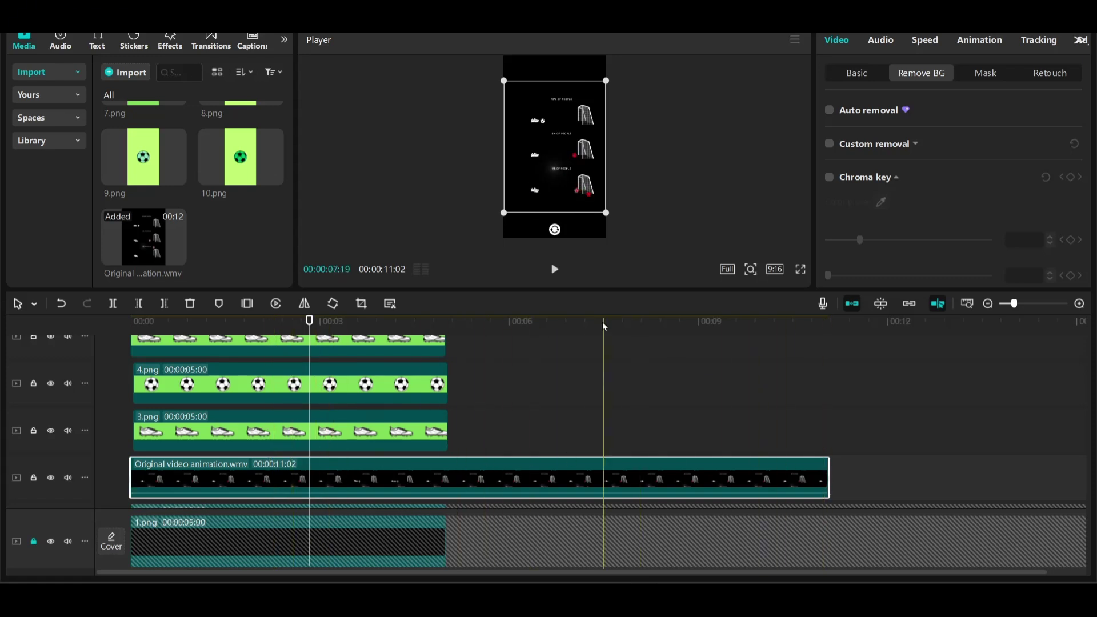
# Unlock all locked tracks, including the football, shoe, goal, percentage text and black background tracks
pyautogui.moveTo(608, 289); pyautogui.dragTo(627, 172)
pyautogui.scroll(3, 501, 283)
pyautogui.moveTo(501, 283)
pyautogui.mouseDown()
pyautogui.moveTo(404, 441)
pyautogui.moveTo(657, 389)
pyautogui.moveTo(835, 441)
pyautogui.moveTo(1080, 343)
pyautogui.mouseUp()
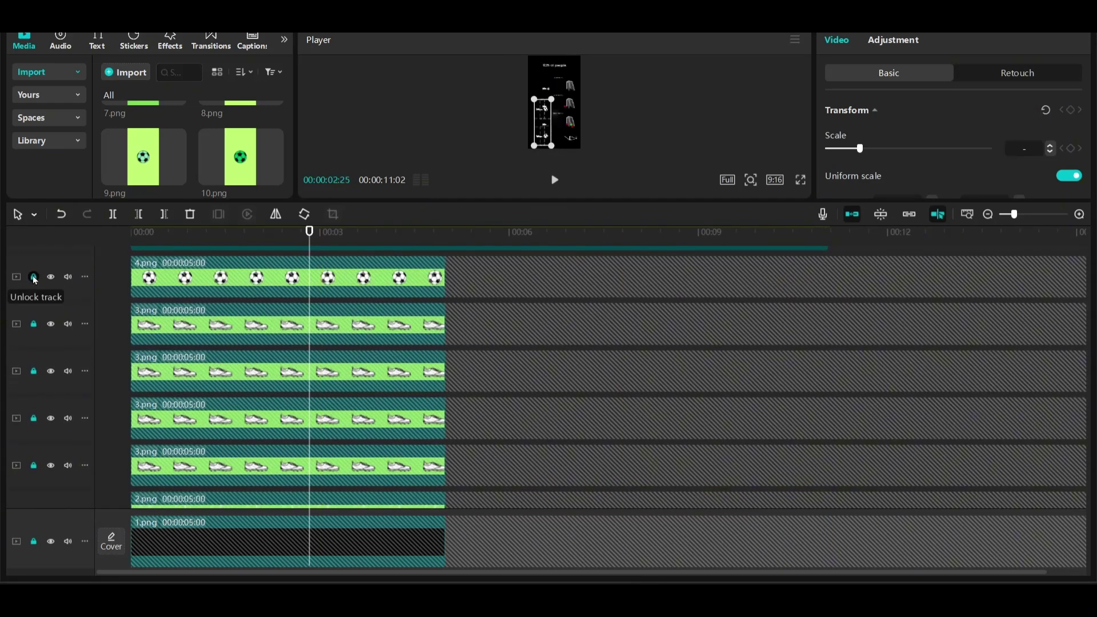
pyautogui.click(33, 276)
pyautogui.click(34, 324)
pyautogui.click(34, 371)
pyautogui.click(34, 418)
pyautogui.click(33, 465)
pyautogui.scroll(-1, 1084, 426)
pyautogui.scroll(-3, 1084, 425)
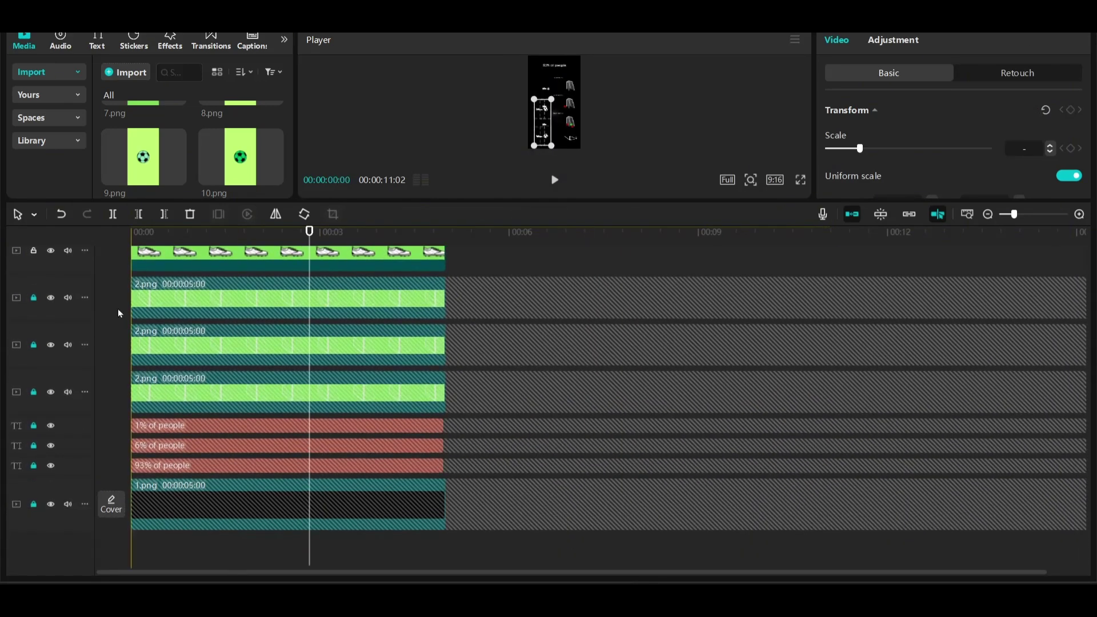
pyautogui.click(33, 298)
pyautogui.click(33, 344)
pyautogui.click(34, 392)
pyautogui.click(34, 426)
pyautogui.click(34, 446)
pyautogui.click(34, 466)
pyautogui.click(33, 504)
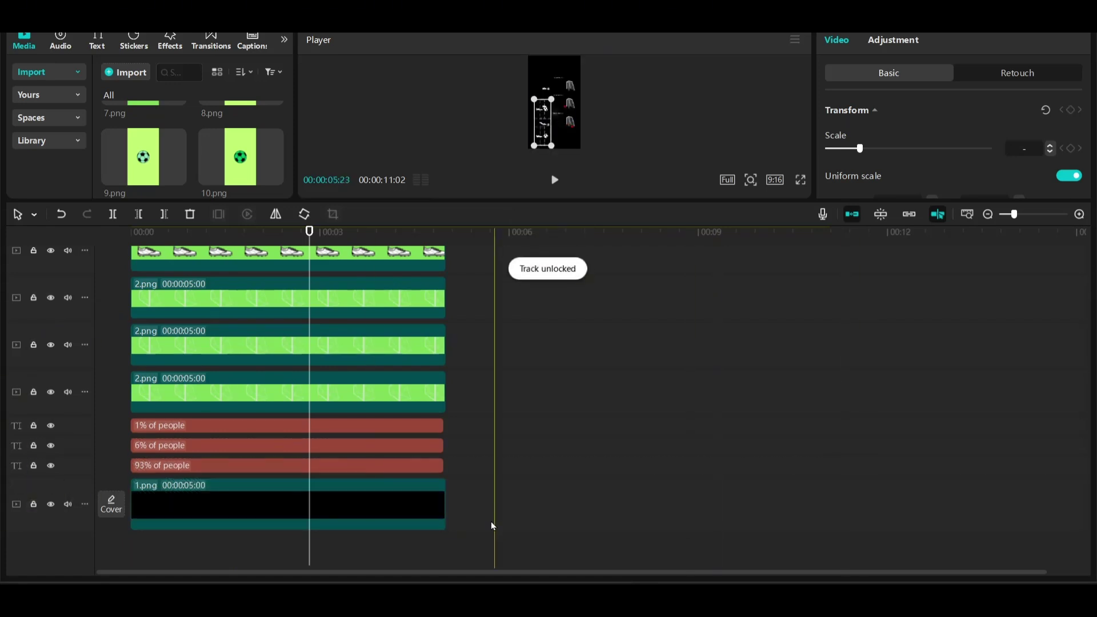
# Select the image and text clips together and extend them to about 11 seconds, matching the reference video's end
pyautogui.moveTo(478, 521); pyautogui.dragTo(359, 310)
pyautogui.moveTo(446, 316); pyautogui.dragTo(826, 313)
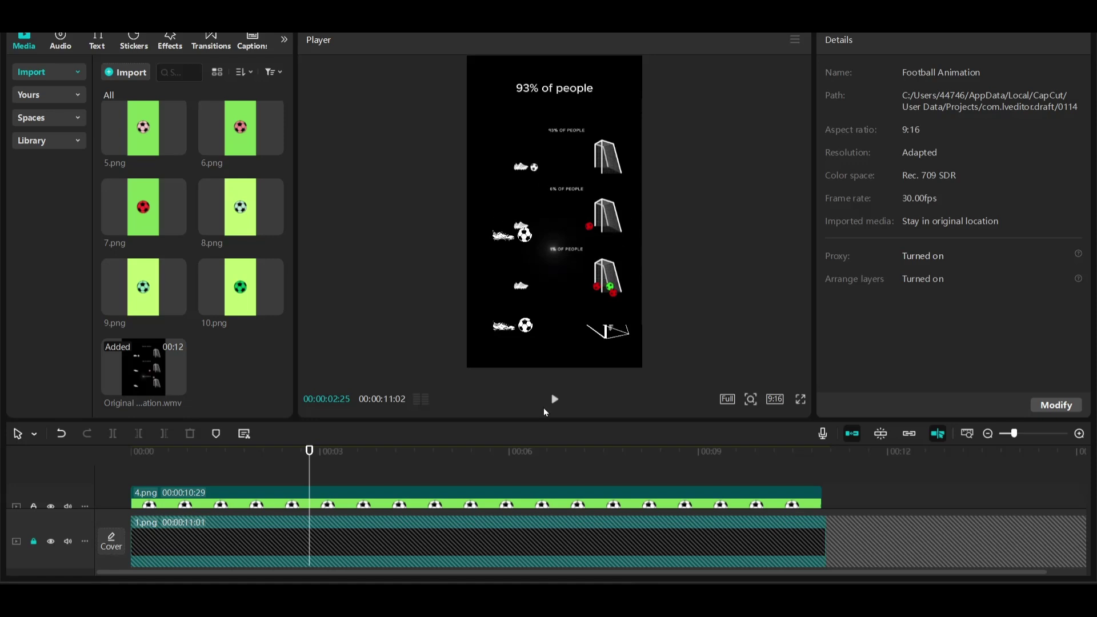
# Lock and hide the uppermost football and shoe tracks, which belong to the third row
pyautogui.click(34, 294)
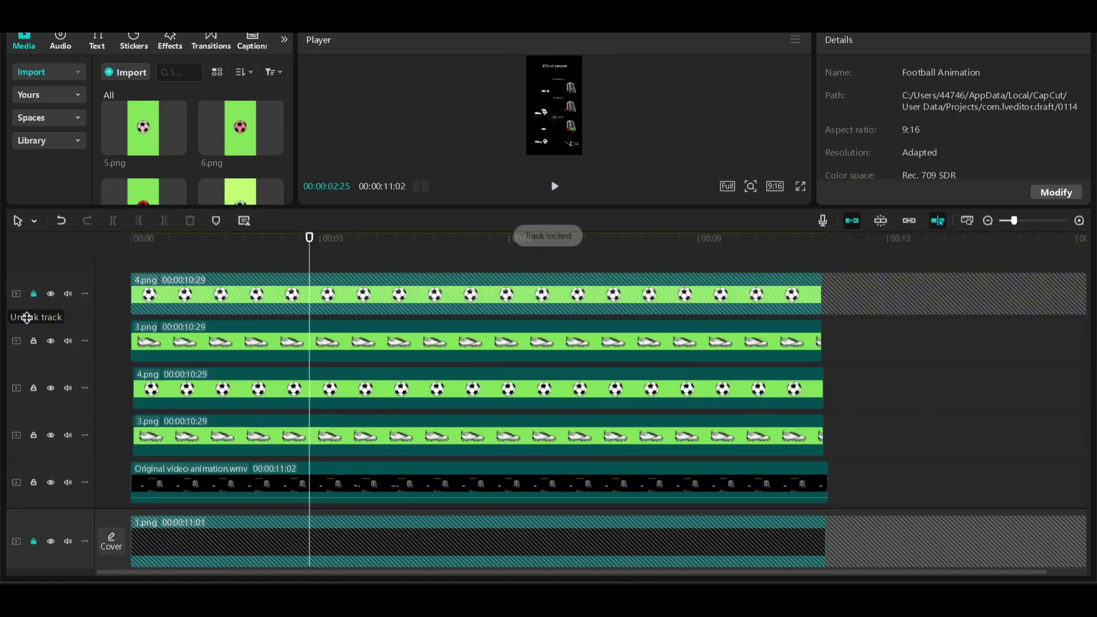
pyautogui.click(34, 340)
pyautogui.click(51, 340)
pyautogui.click(50, 294)
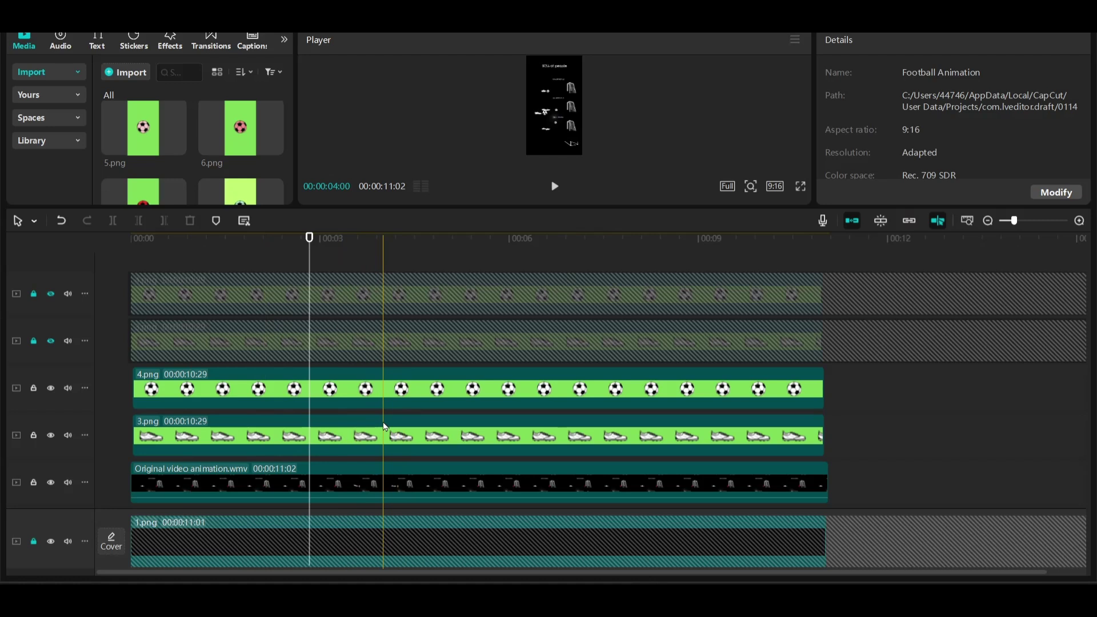
# Check the second row's shoe and football clips, and enlarge the reference video to about 146%
pyautogui.click(368, 433)
pyautogui.click(386, 389)
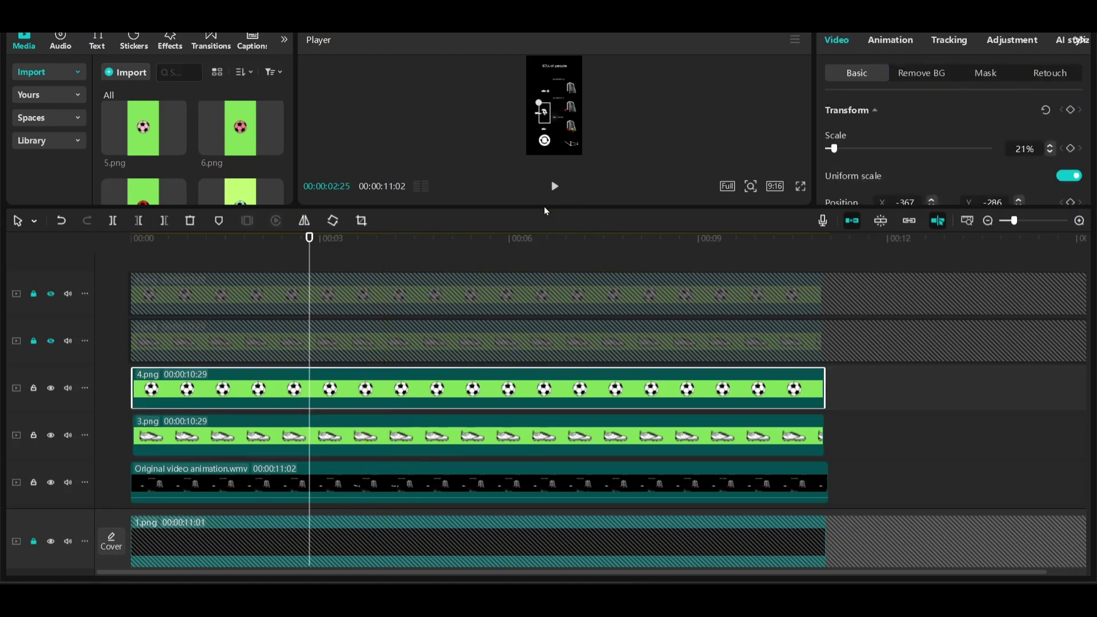
pyautogui.click(406, 481)
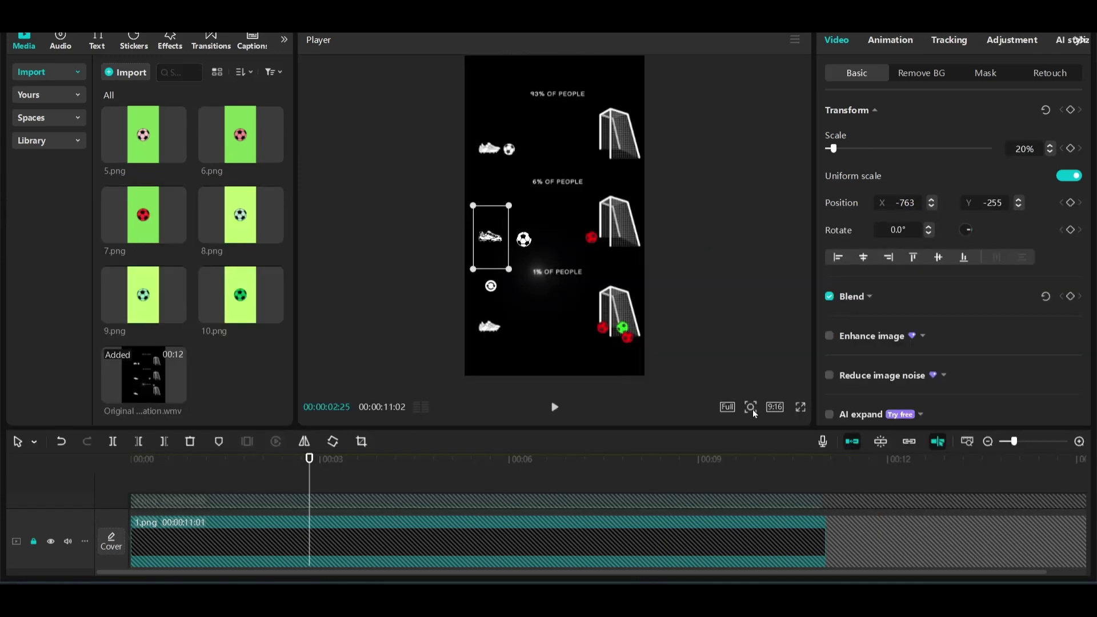
# Align the second row's shoe and football with those in the reference video, placing the ball at about X -535, Y -262
pyautogui.click(752, 409)
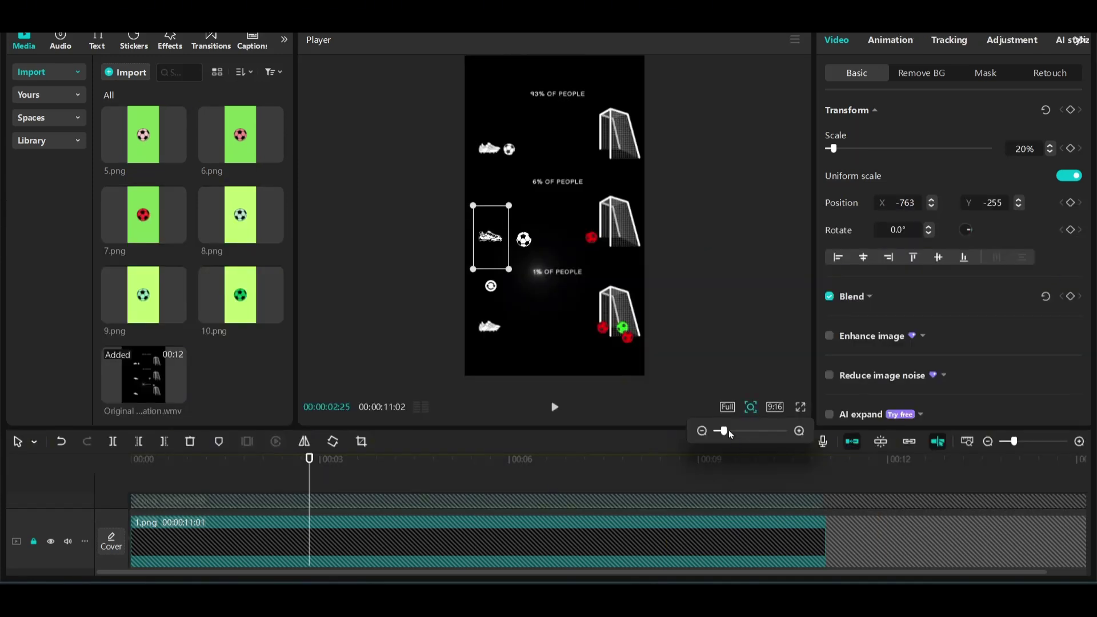
pyautogui.moveTo(728, 429); pyautogui.dragTo(761, 430)
pyautogui.moveTo(377, 282); pyautogui.dragTo(375, 284)
pyautogui.moveTo(463, 300); pyautogui.dragTo(426, 293)
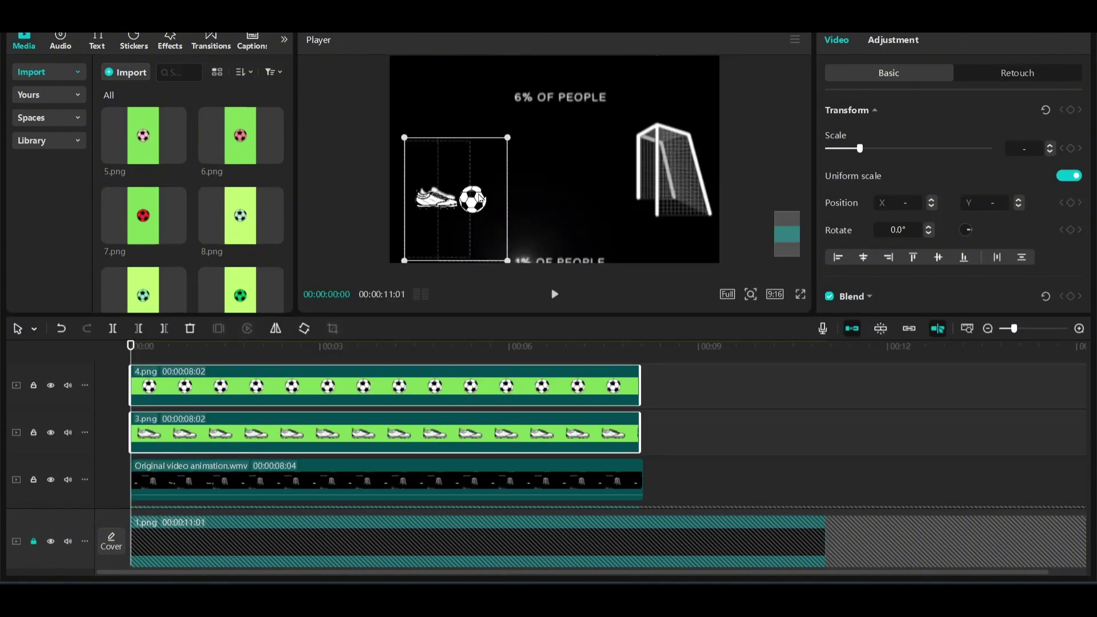
# Scale the second row's football to 18% and position it over the reference ball at about X -547, Y -262
pyautogui.click(477, 200)
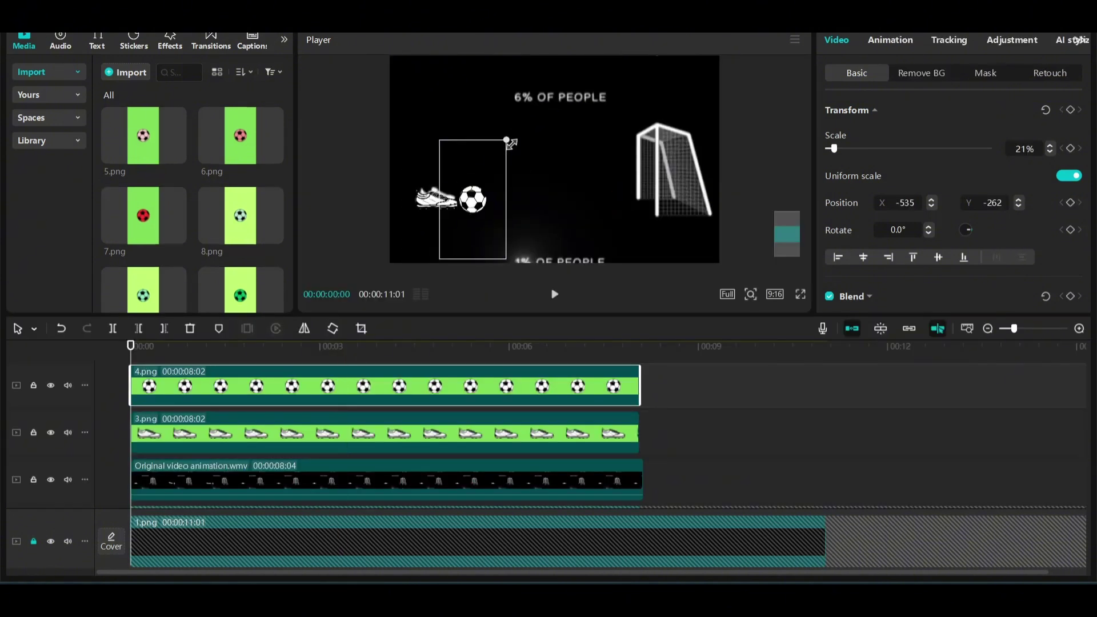
pyautogui.moveTo(512, 144); pyautogui.dragTo(504, 155)
pyautogui.moveTo(470, 199); pyautogui.dragTo(488, 200)
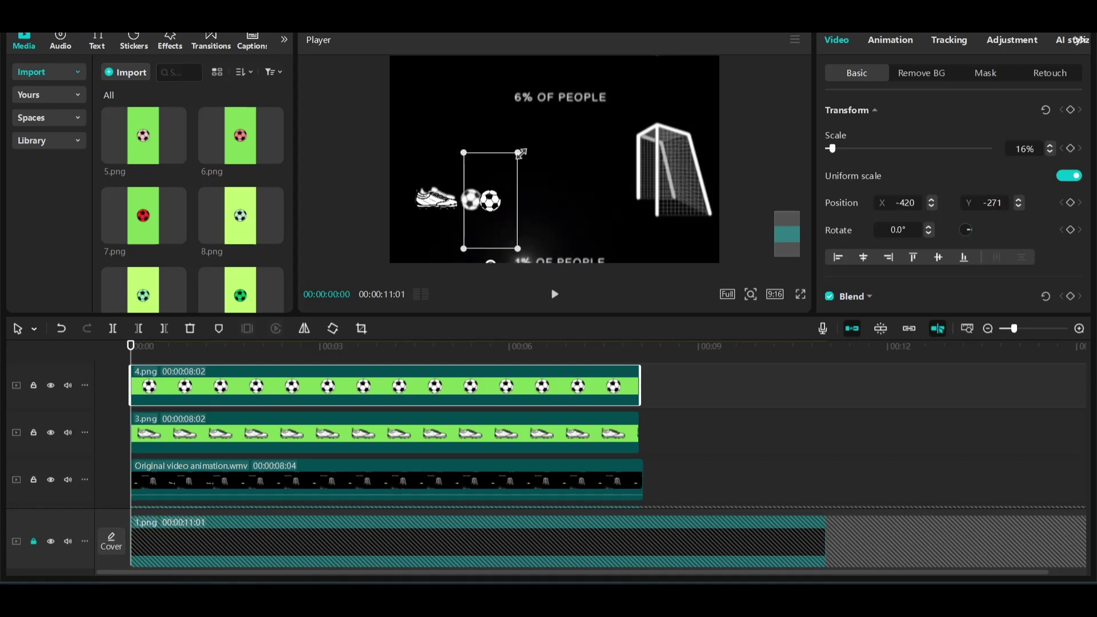
pyautogui.moveTo(521, 152); pyautogui.dragTo(527, 149)
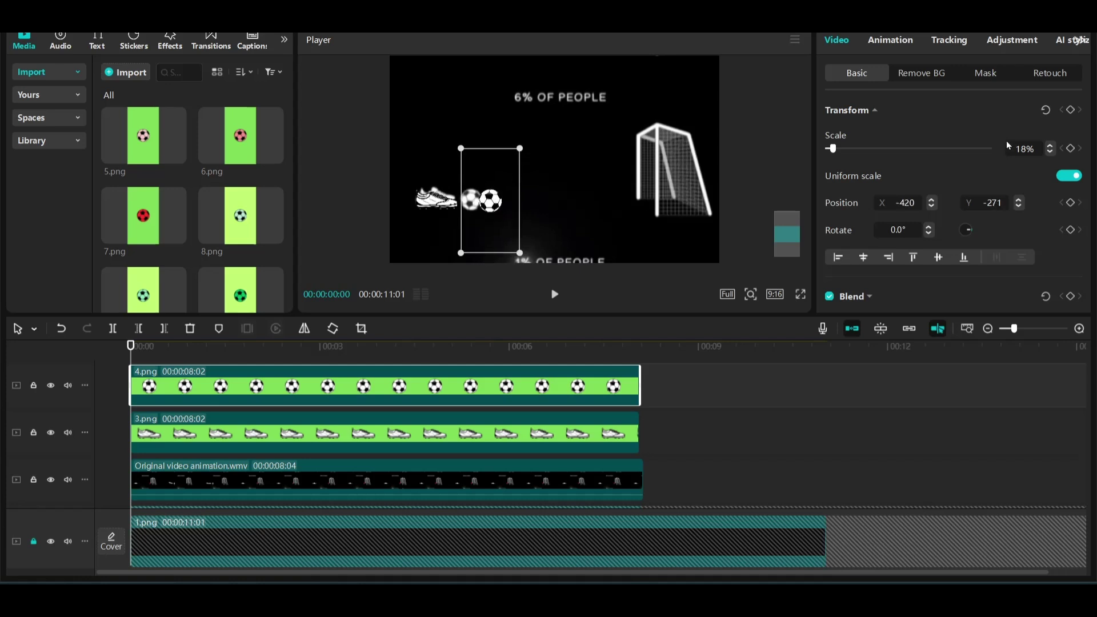
pyautogui.moveTo(482, 208); pyautogui.dragTo(469, 207)
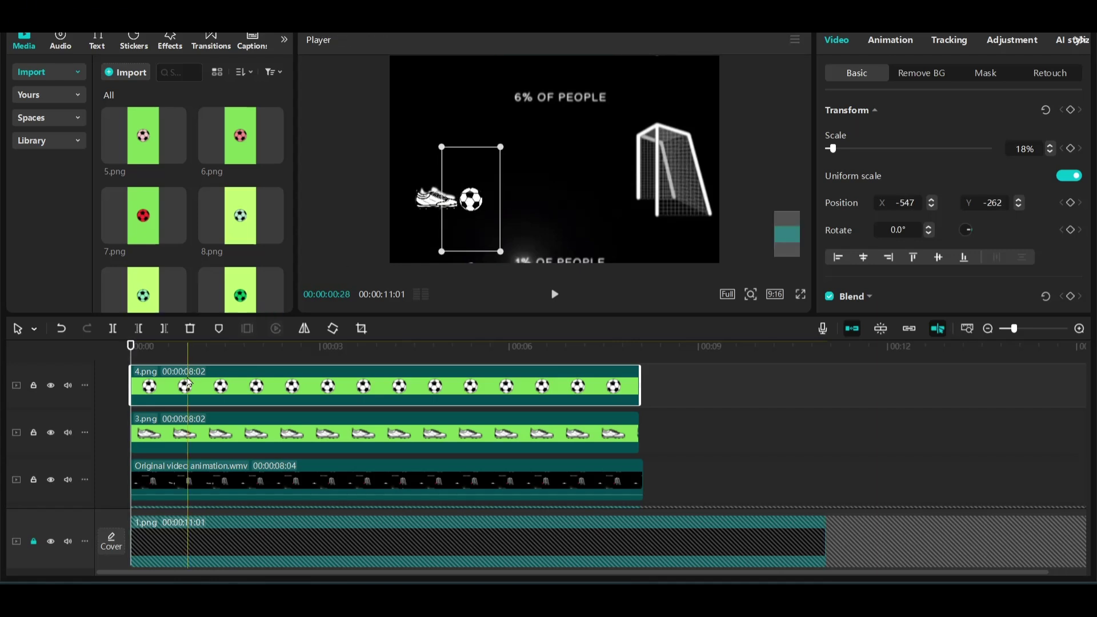
# Keyframe the second row's shoe at 00:00:00:10, rotated 20° and moved back to about X -886, Y -216
pyautogui.click(169, 435)
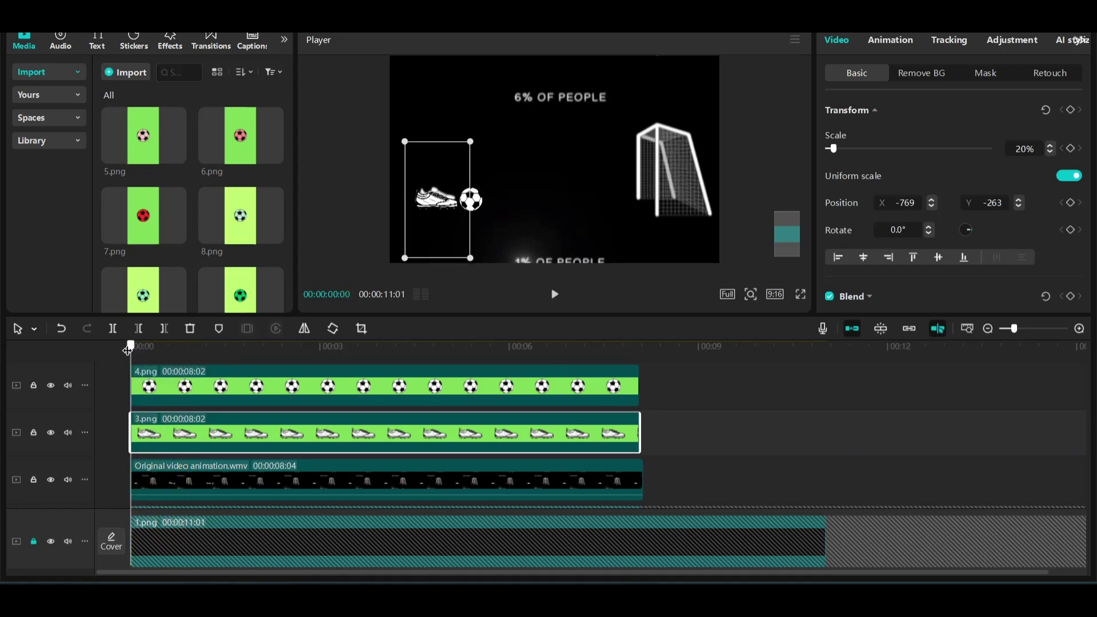
pyautogui.moveTo(128, 350); pyautogui.dragTo(151, 349)
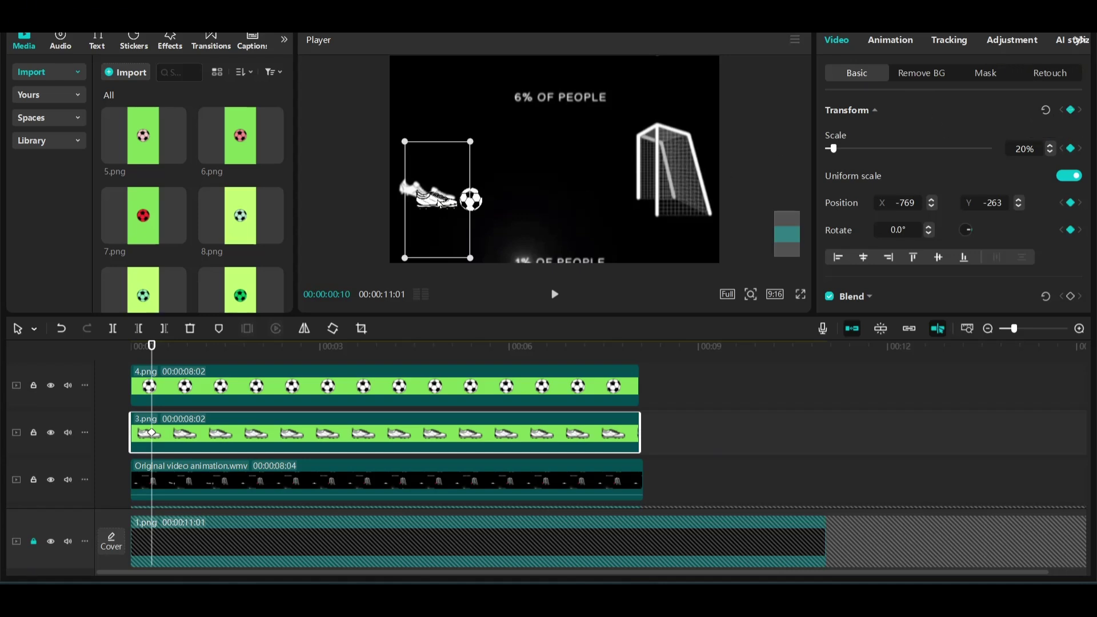
pyautogui.moveTo(439, 203); pyautogui.dragTo(417, 204)
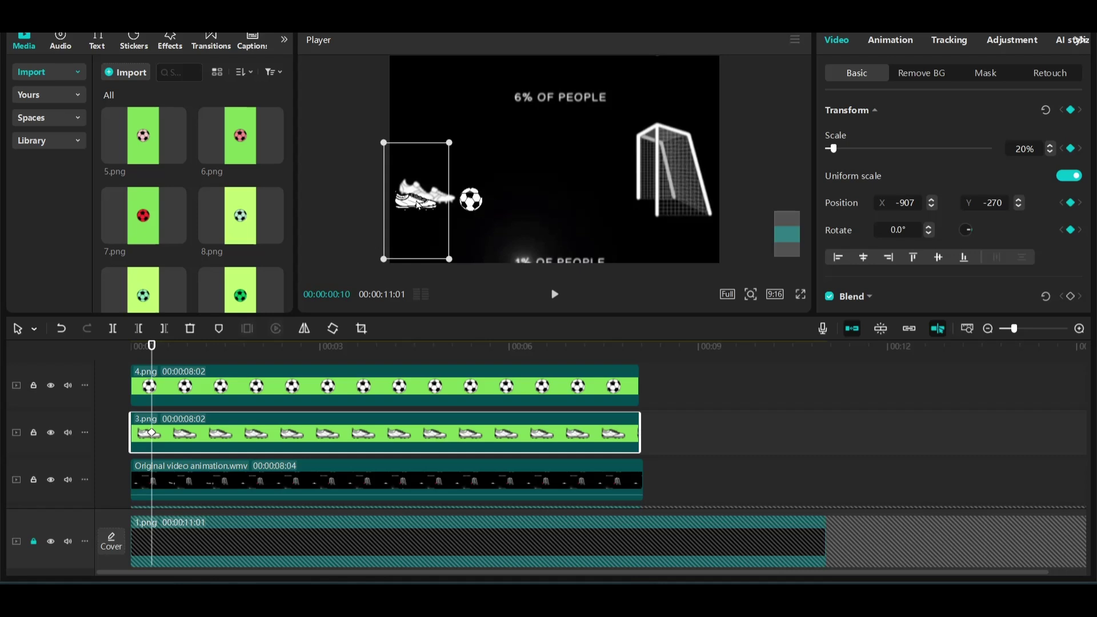
pyautogui.click(930, 228)
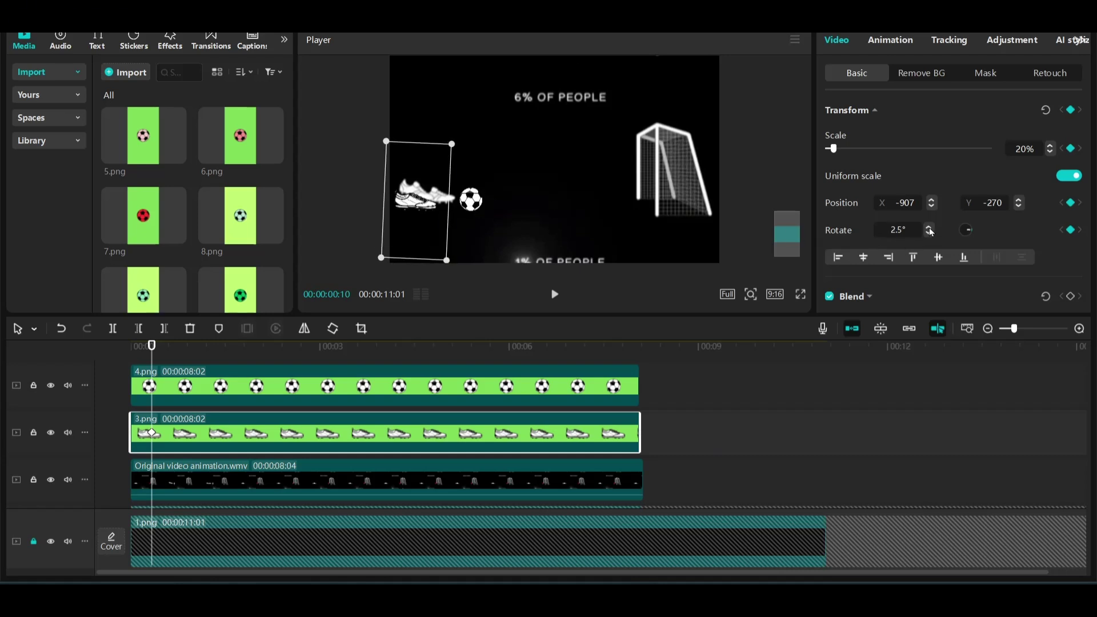
pyautogui.click(929, 228)
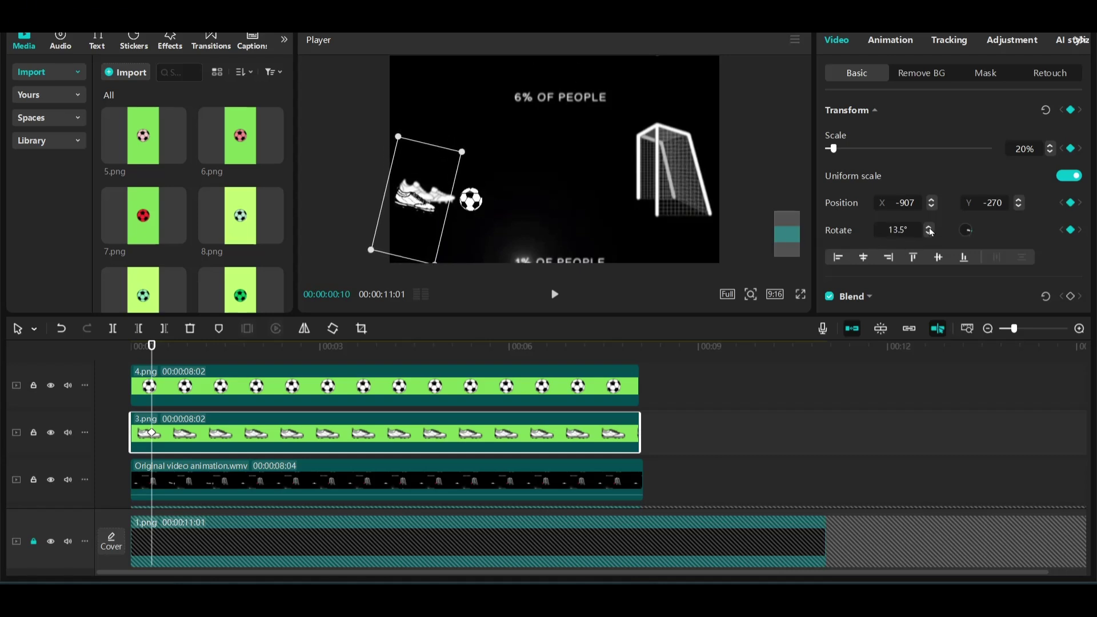
pyautogui.click(930, 229)
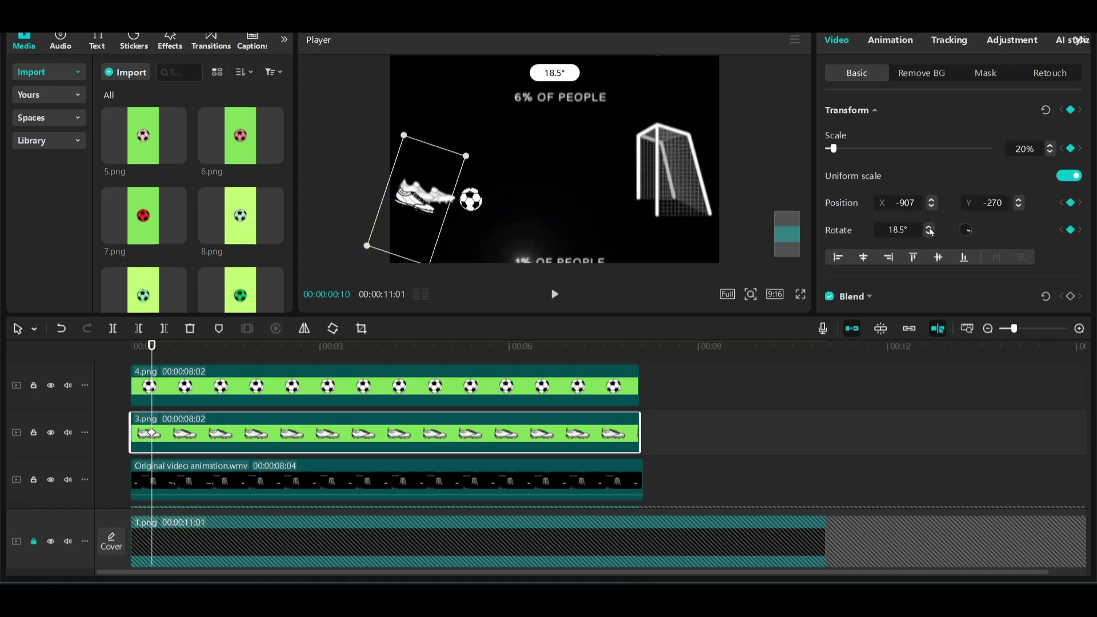
pyautogui.click(930, 227)
pyautogui.click(928, 233)
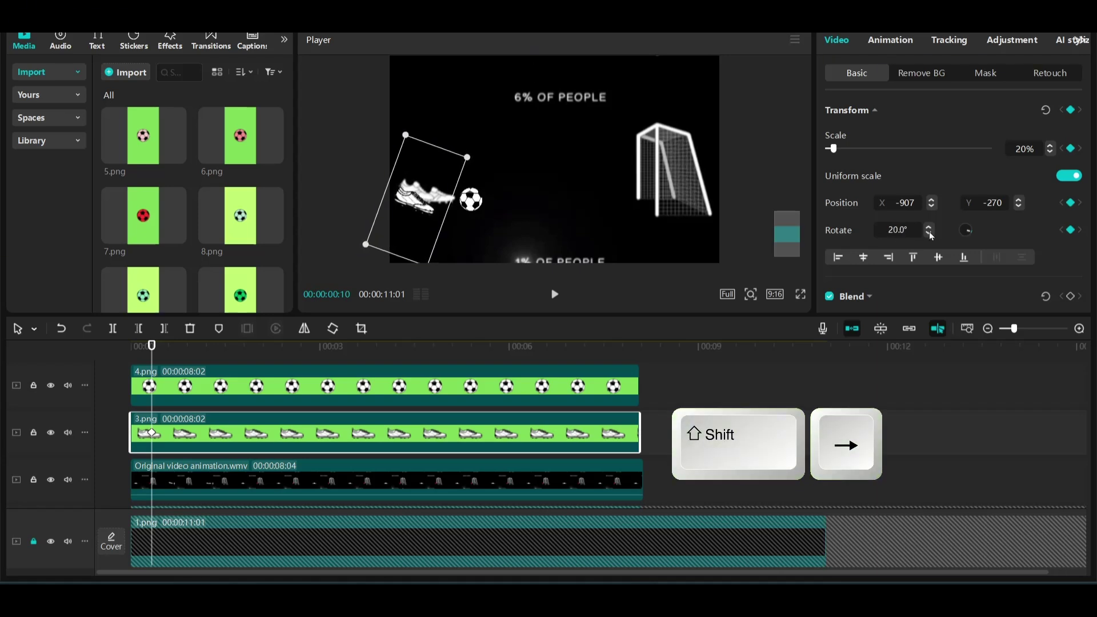
pyautogui.moveTo(420, 208); pyautogui.dragTo(419, 198)
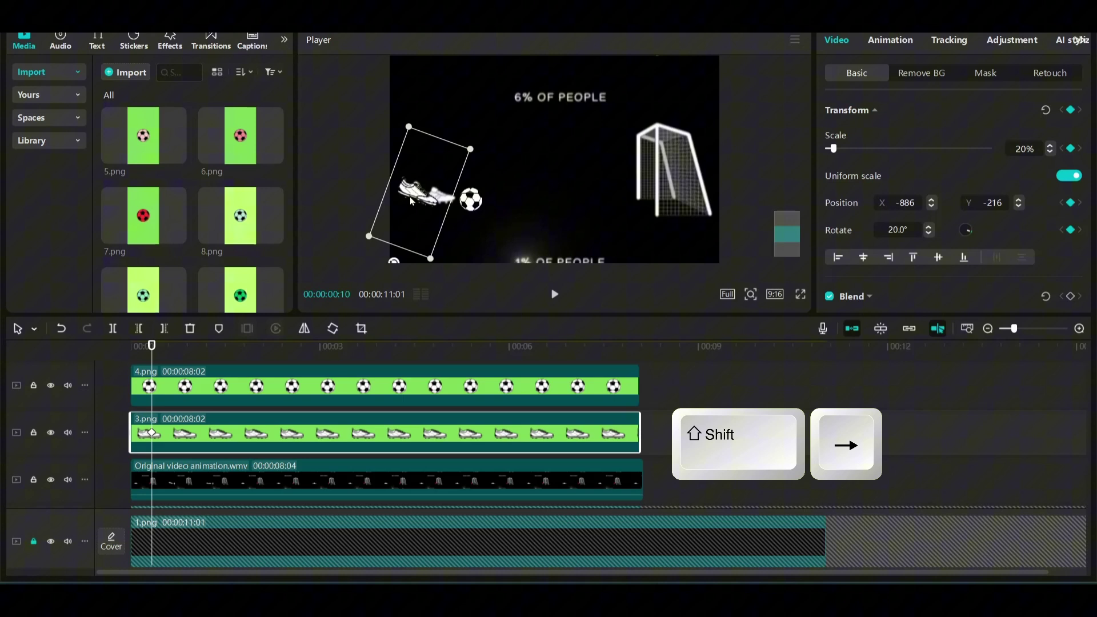
# Keyframe the same shoe at 00:00:00:19, rotated 25° and moved to about X -935, Y -181
pyautogui.click(151, 346)
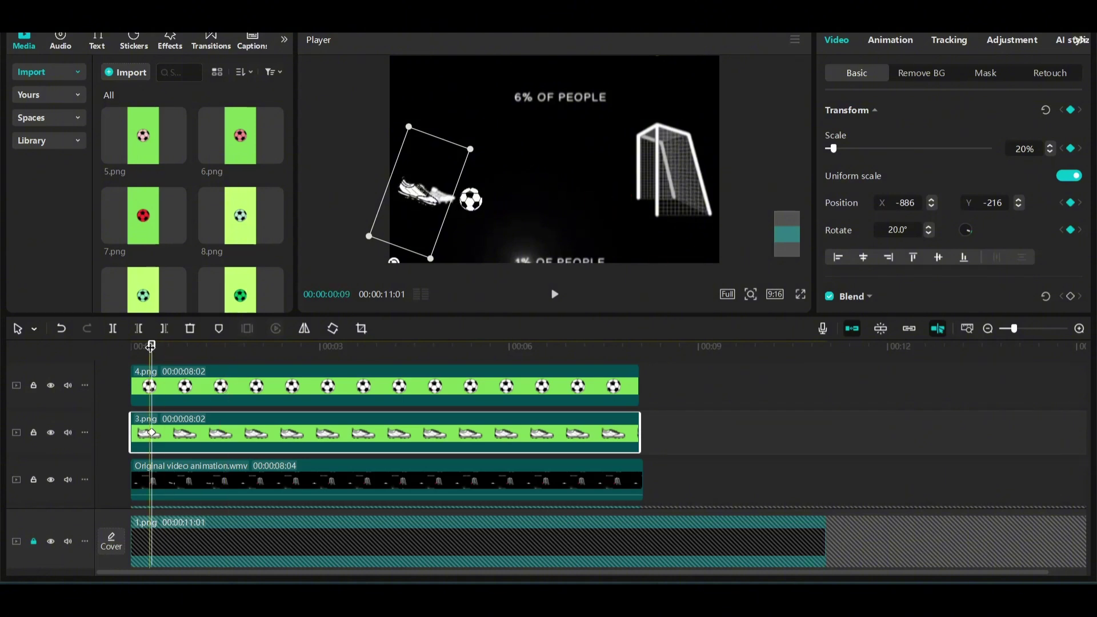
pyautogui.hotkey('shift', 'Right')
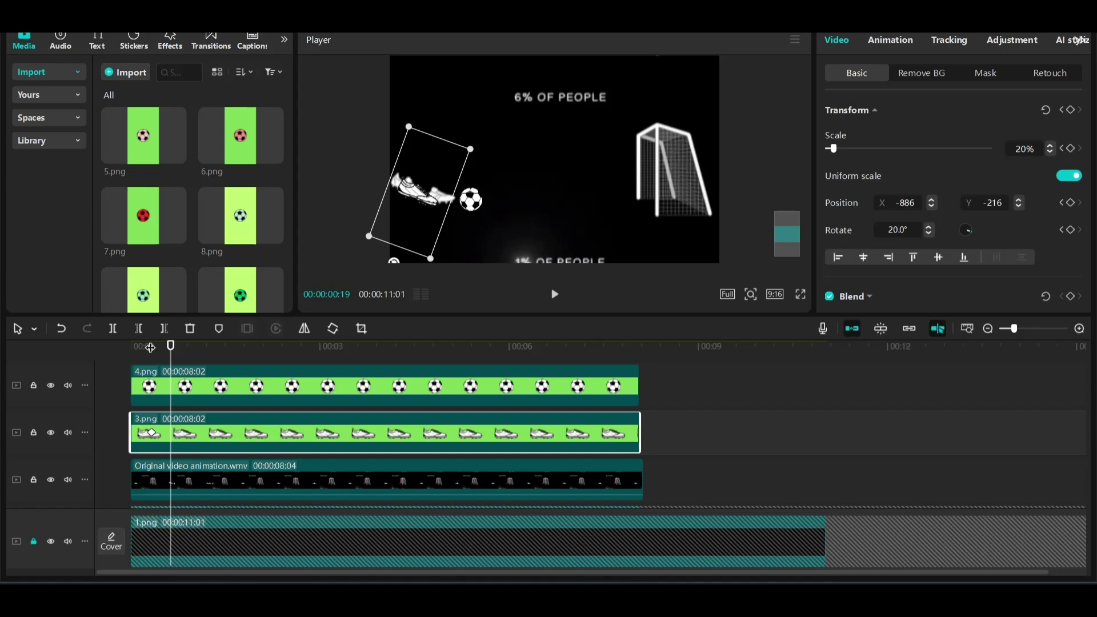
pyautogui.moveTo(413, 197); pyautogui.dragTo(406, 192)
pyautogui.moveTo(897, 229); pyautogui.dragTo(893, 232)
pyautogui.write('5')
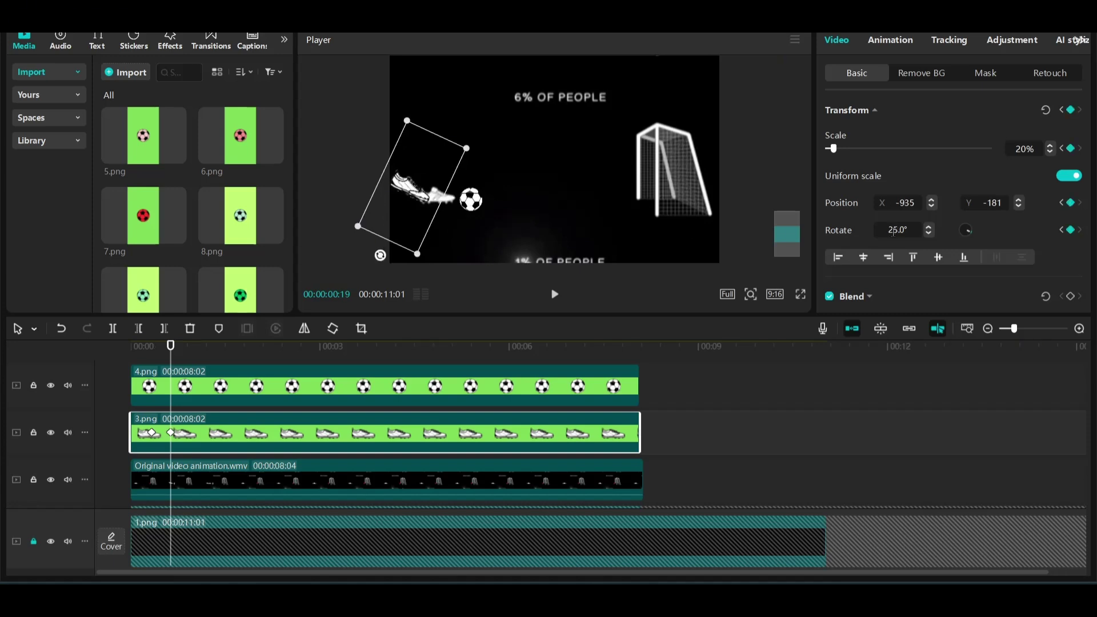
pyautogui.click(235, 392)
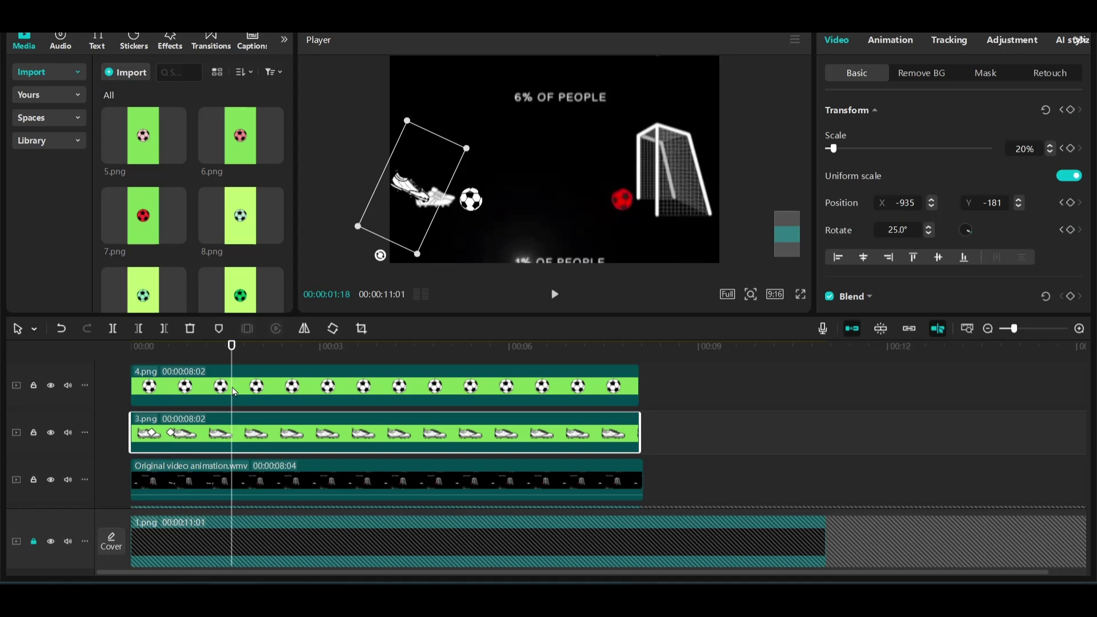
# Keyframe the second row's shoe at 00:00:00:29, rotated to 0° and moved forward against the football at about X -661, Y -268
pyautogui.click(165, 390)
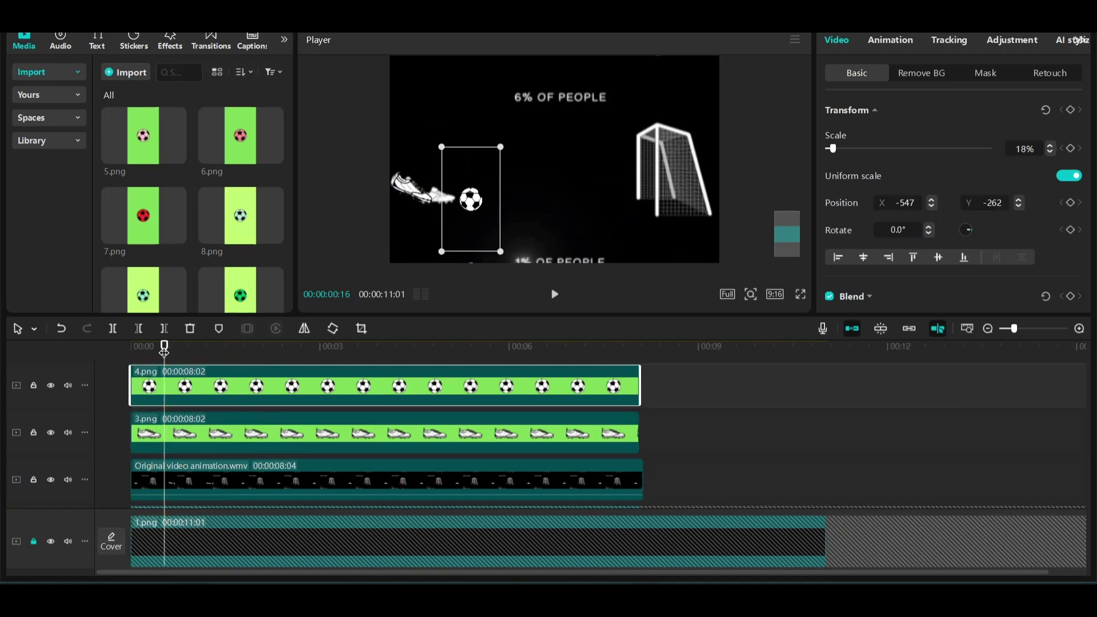
pyautogui.click(158, 433)
pyautogui.click(151, 433)
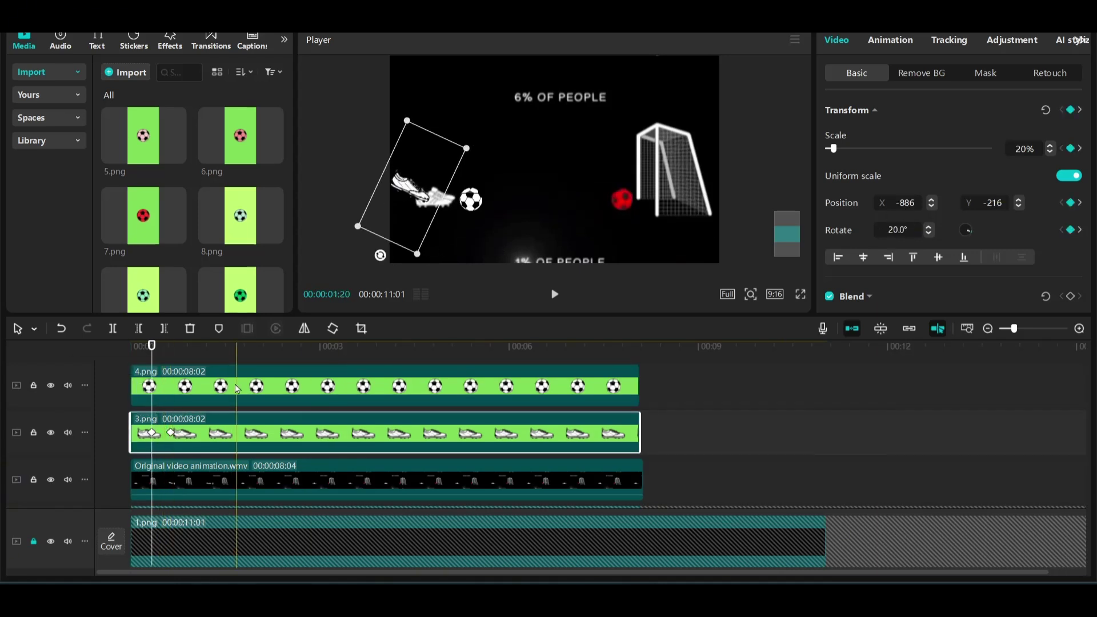
pyautogui.moveTo(152, 346); pyautogui.dragTo(171, 369)
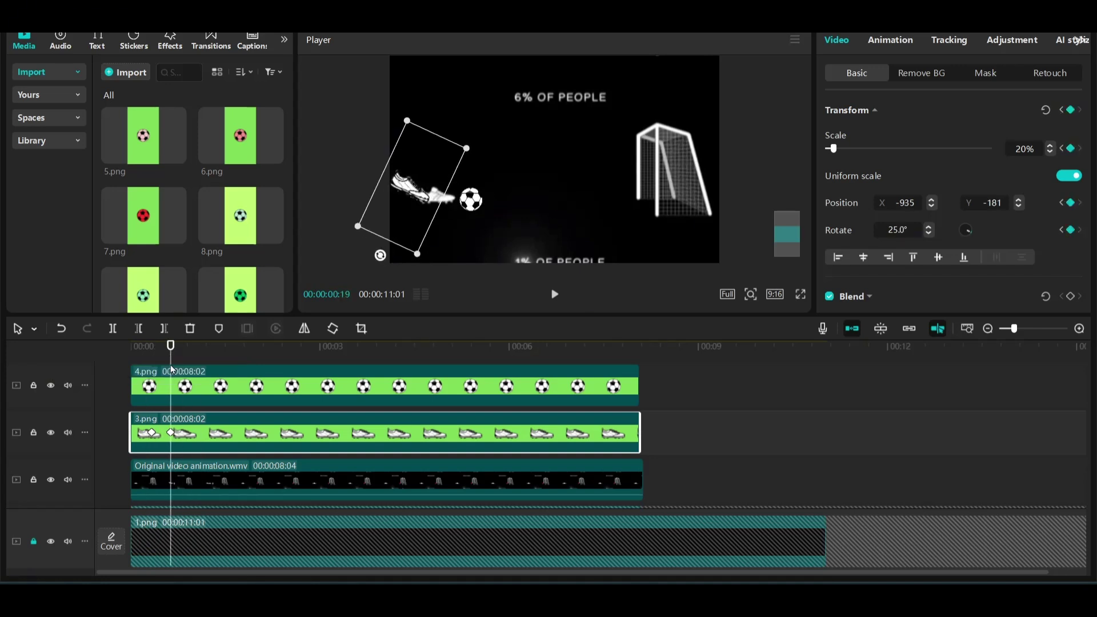
pyautogui.hotkey('shift', 'Right')
pyautogui.click(903, 229)
pyautogui.write('0')
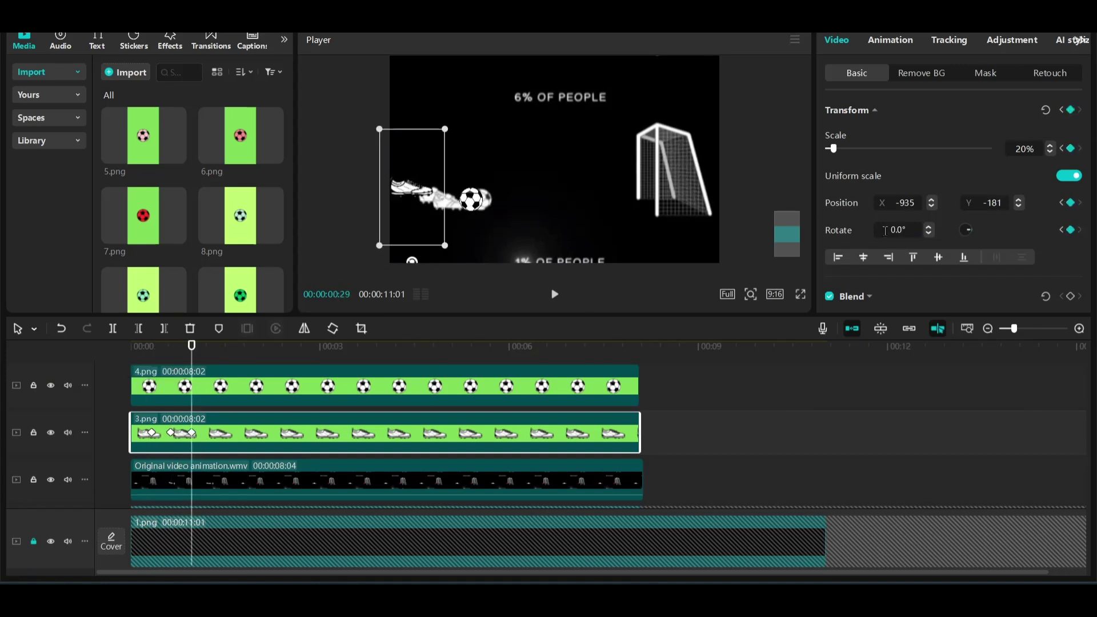
pyautogui.moveTo(406, 189); pyautogui.dragTo(497, 202)
# Keyframe the same shoe at 00:00:01:09, rotated to about -10° and placed at about X -657, Y -272
pyautogui.hotkey('shift', 'Right')
pyautogui.moveTo(447, 199)
pyautogui.mouseDown()
pyautogui.moveTo(440, 236)
pyautogui.moveTo(450, 201)
pyautogui.mouseUp()
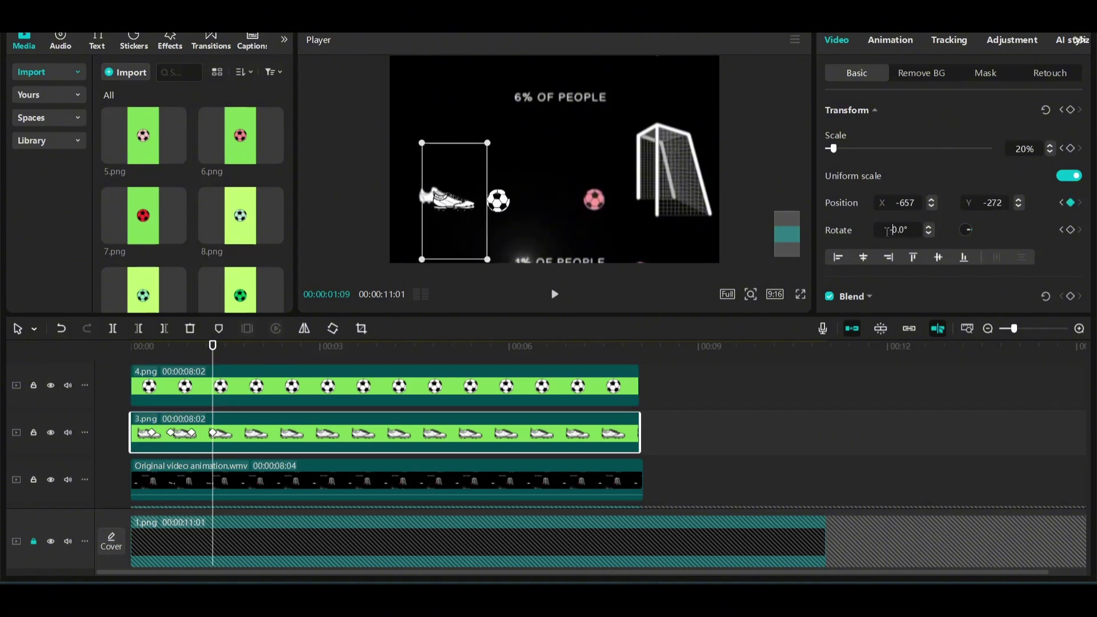
pyautogui.write('1')
# Keyframe the shoe at 00:00:01:19, rotated to 0° and moved back to X -771, Y -265
pyautogui.moveTo(514, 346); pyautogui.dragTo(234, 355)
pyautogui.write('0')
pyautogui.press('Return')
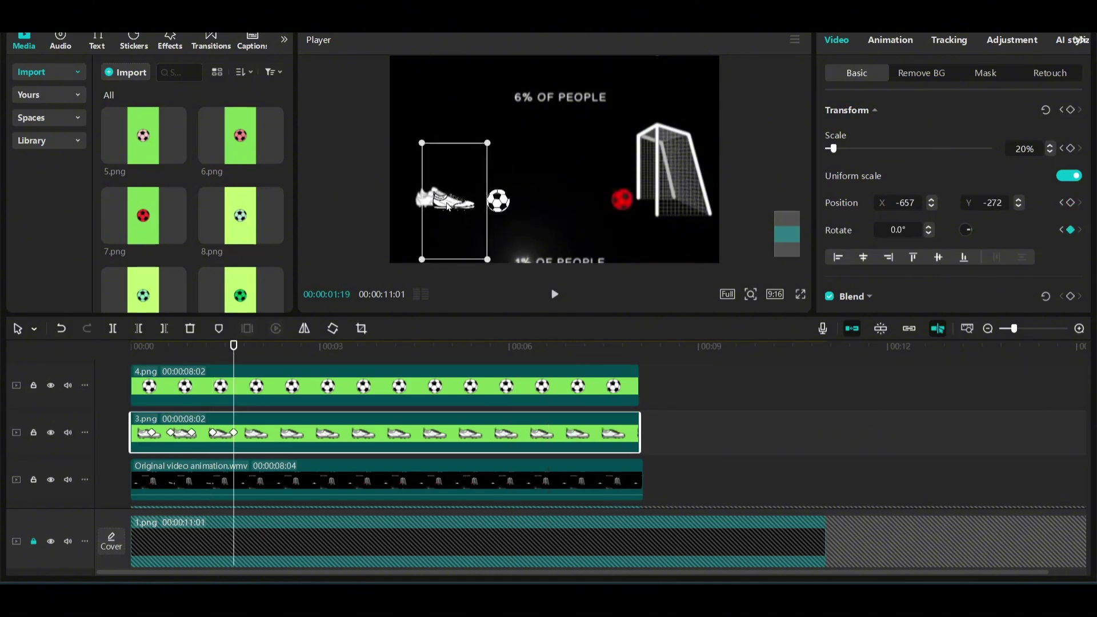
pyautogui.moveTo(450, 207); pyautogui.dragTo(472, 189)
pyautogui.hotkey('shift', 'Right')
pyautogui.hotkey('ctrl', 'z')
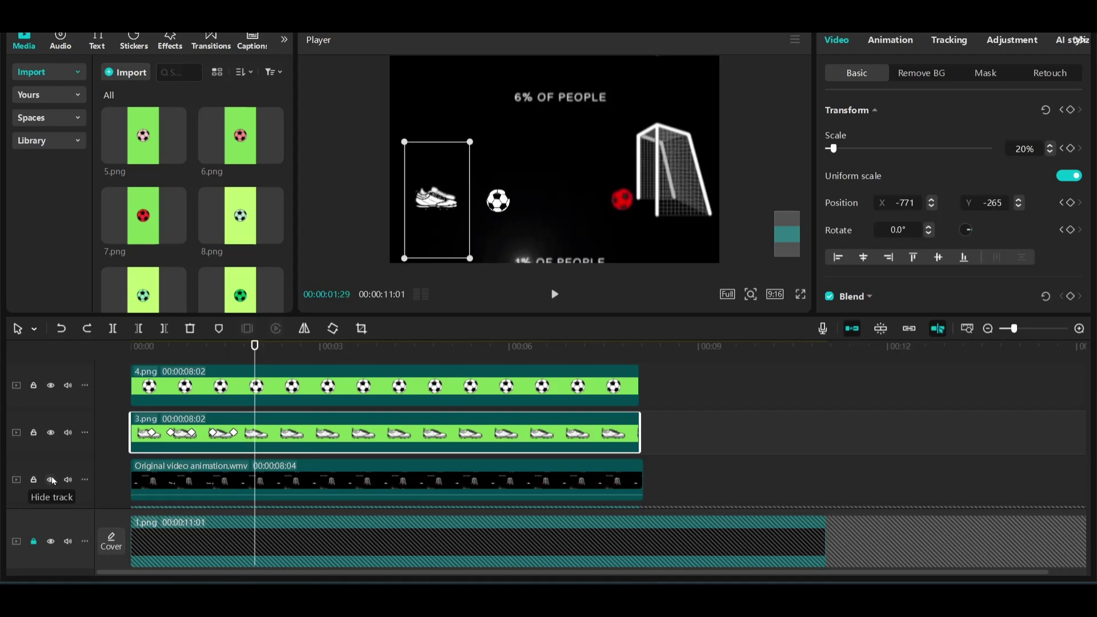
# Hide the reference video track and play the shoe's kick from the start
pyautogui.click(51, 479)
pyautogui.moveTo(229, 355); pyautogui.dragTo(127, 382)
pyautogui.click(554, 295)
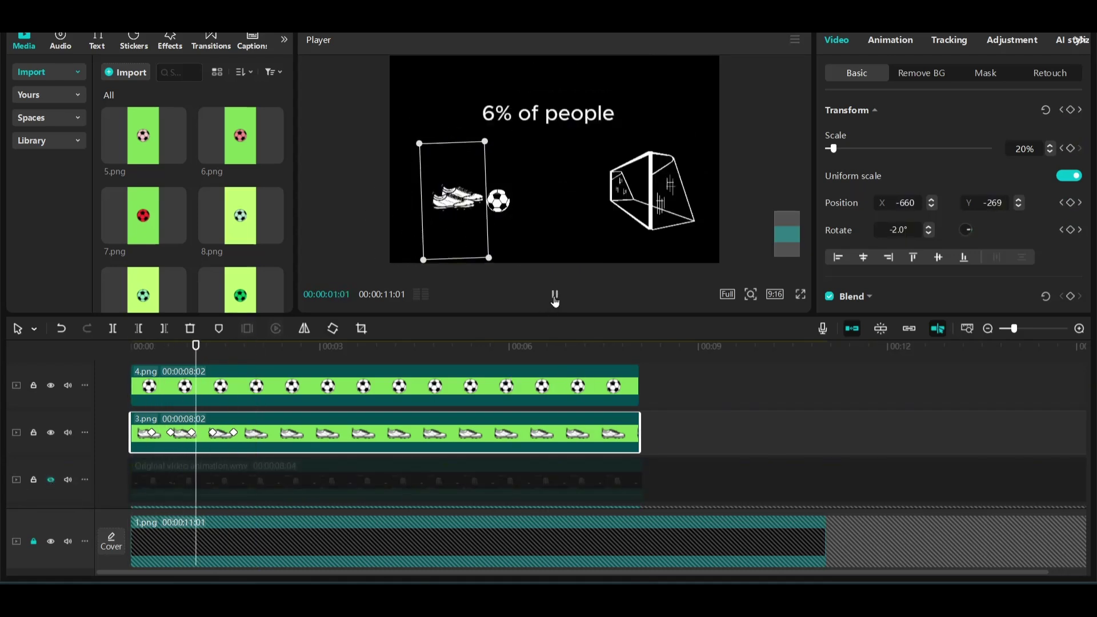
pyautogui.click(554, 297)
pyautogui.moveTo(255, 354); pyautogui.dragTo(129, 357)
pyautogui.click(553, 294)
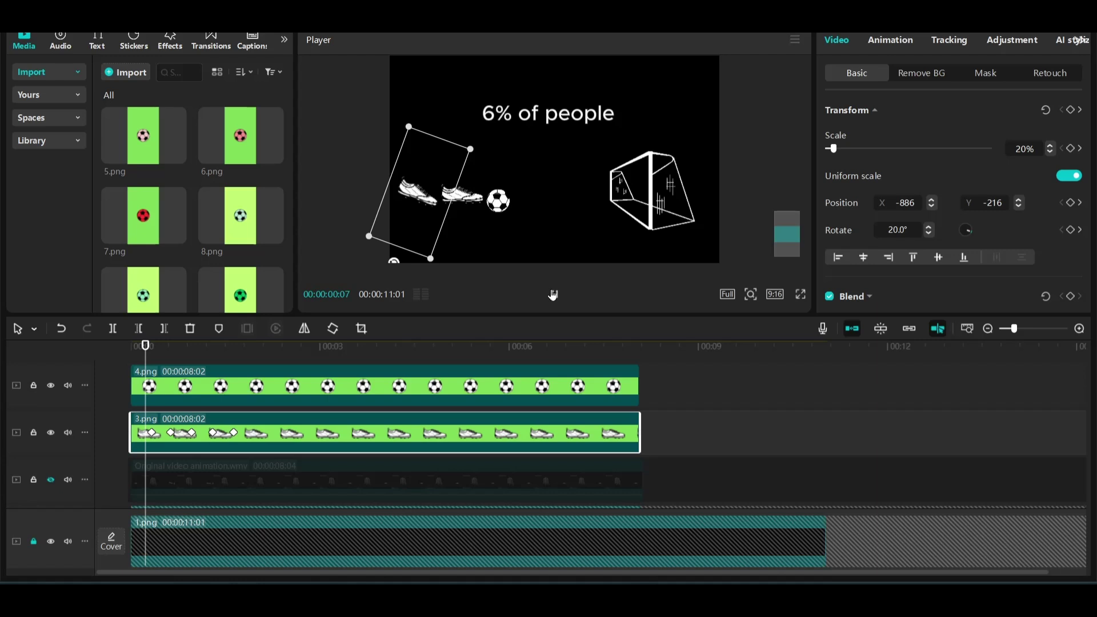
# Show the shoe clip's variable speed animation in an enlarged timeline and apply Auto curve to its X position keyframes
pyautogui.rightClick(286, 417)
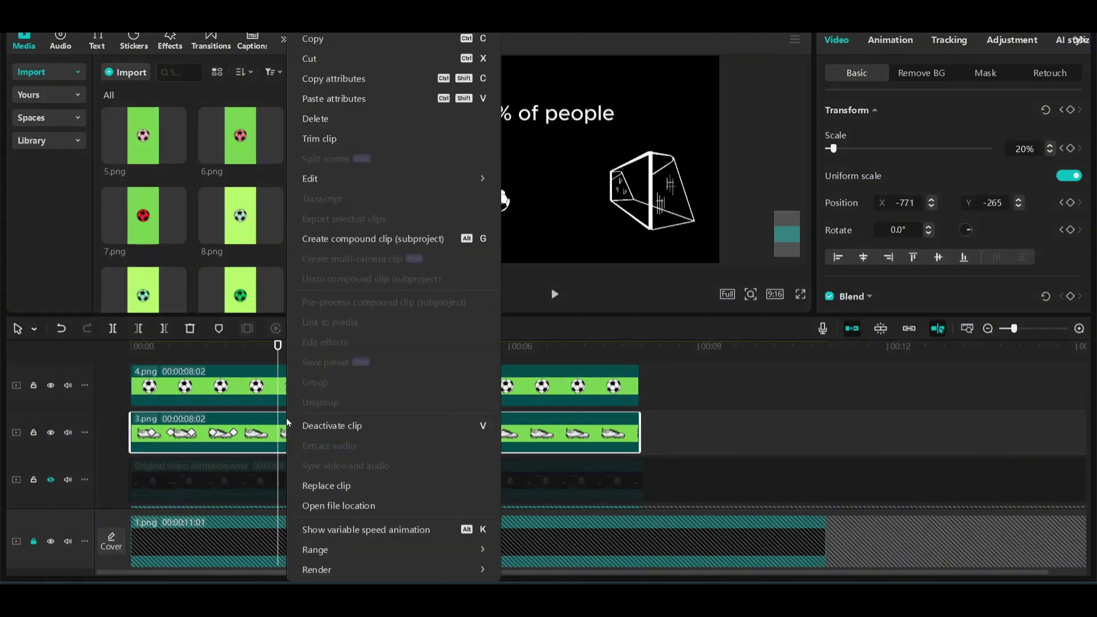
pyautogui.click(318, 527)
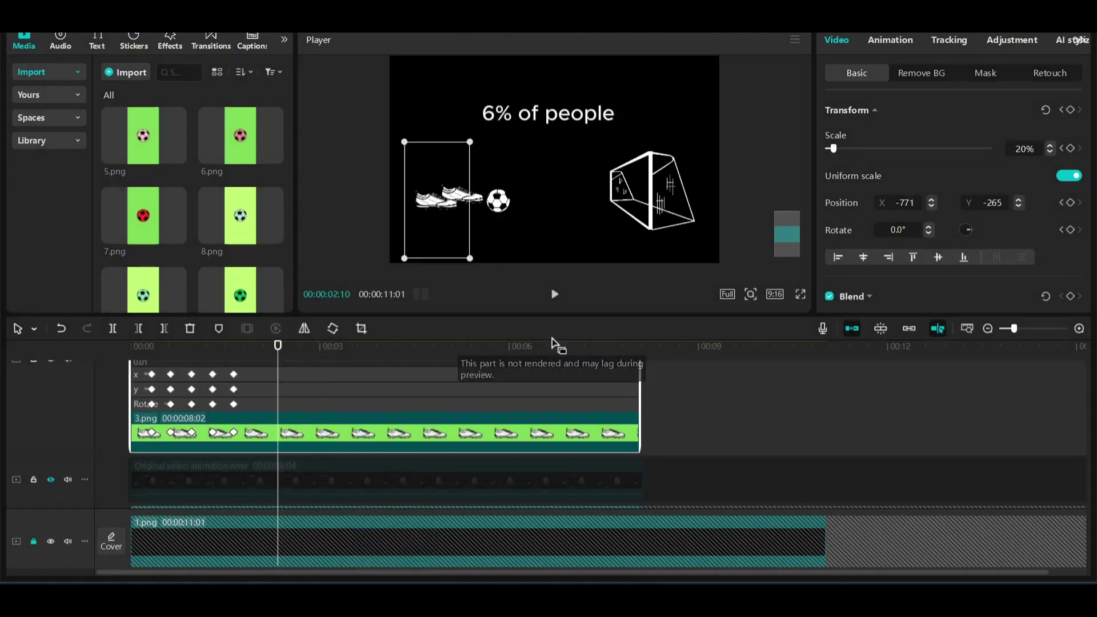
pyautogui.moveTo(555, 314); pyautogui.dragTo(554, 231)
pyautogui.moveTo(1084, 437); pyautogui.dragTo(1084, 406)
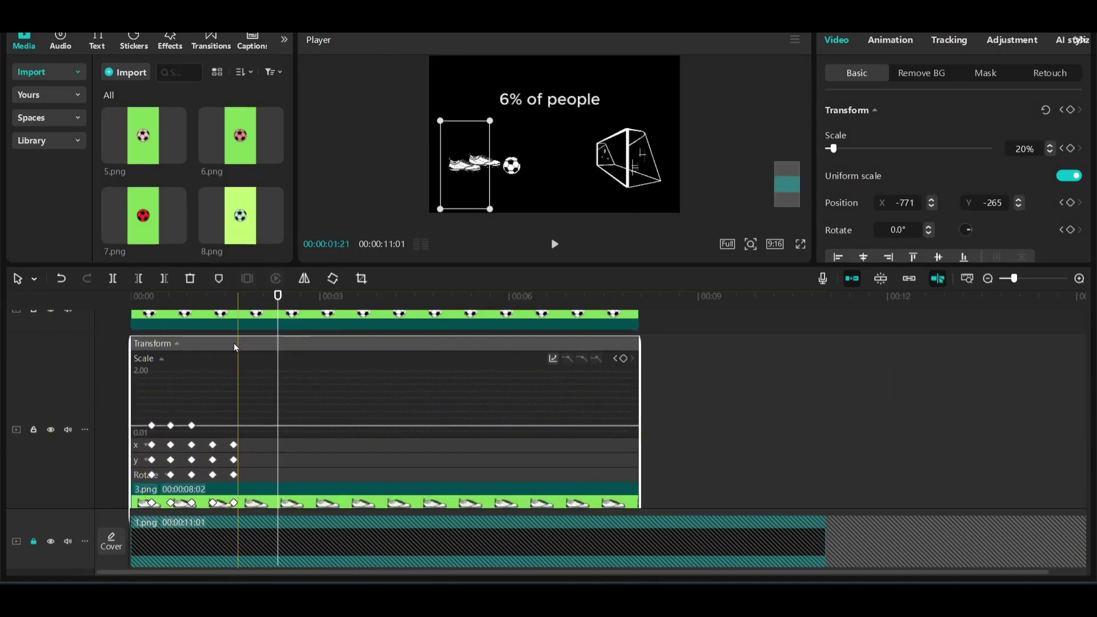
pyautogui.click(259, 447)
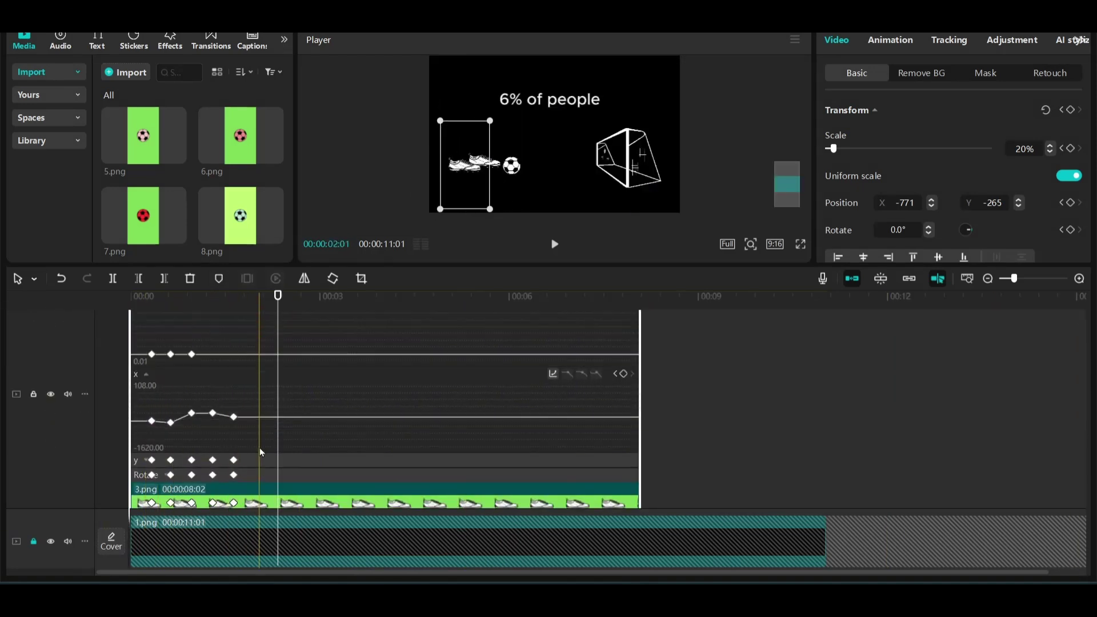
pyautogui.click(152, 421)
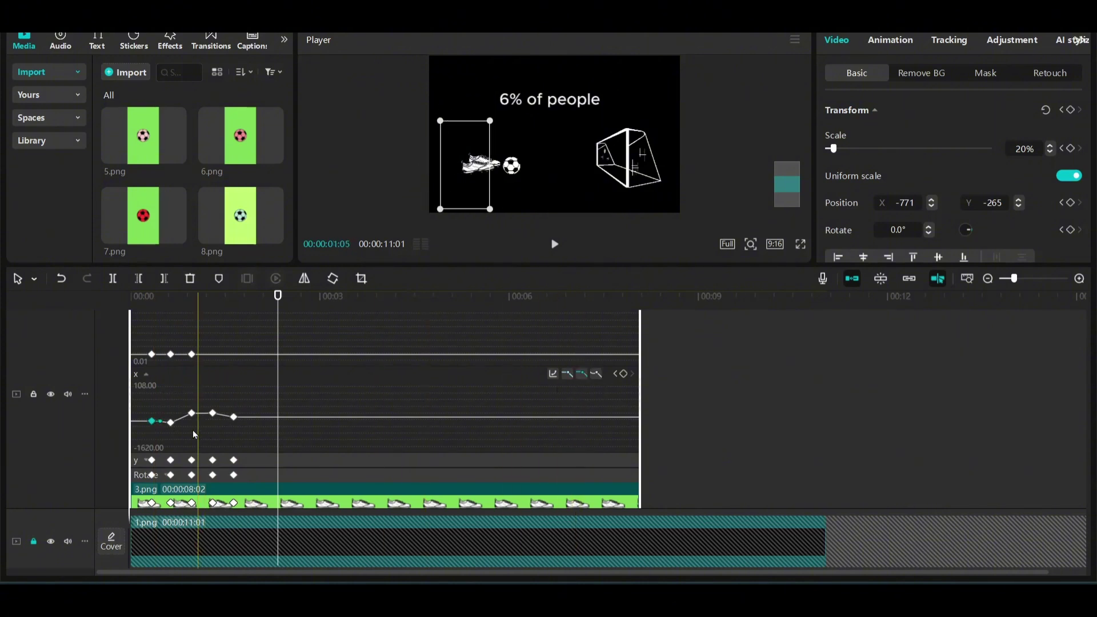
pyautogui.click(171, 423)
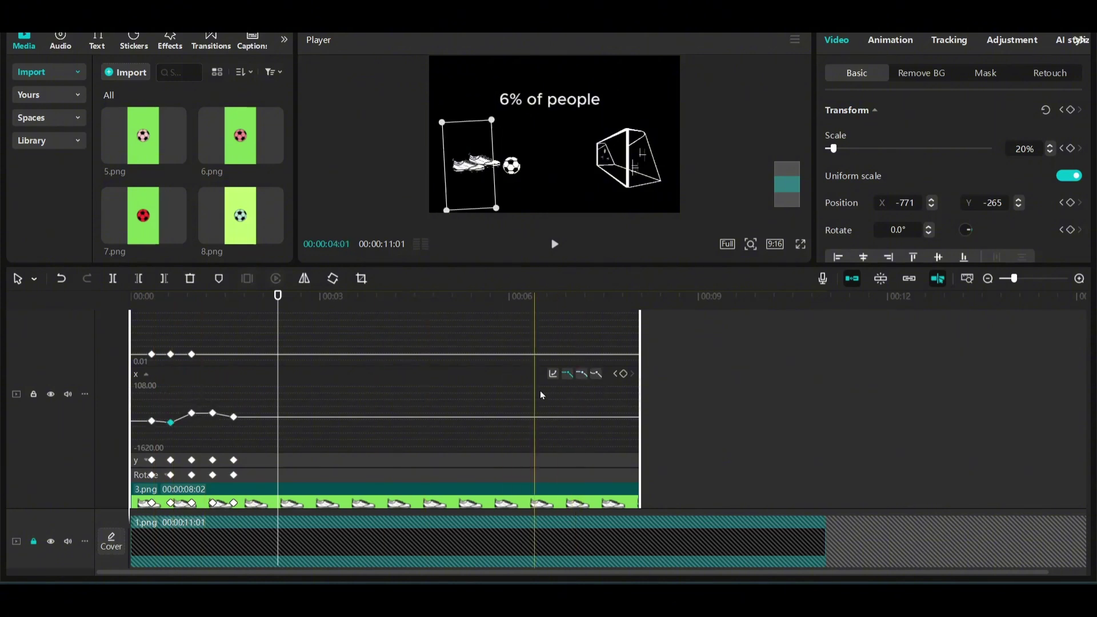
pyautogui.click(580, 376)
# Apply Auto curve to the shoe's Y position keyframes
pyautogui.click(223, 459)
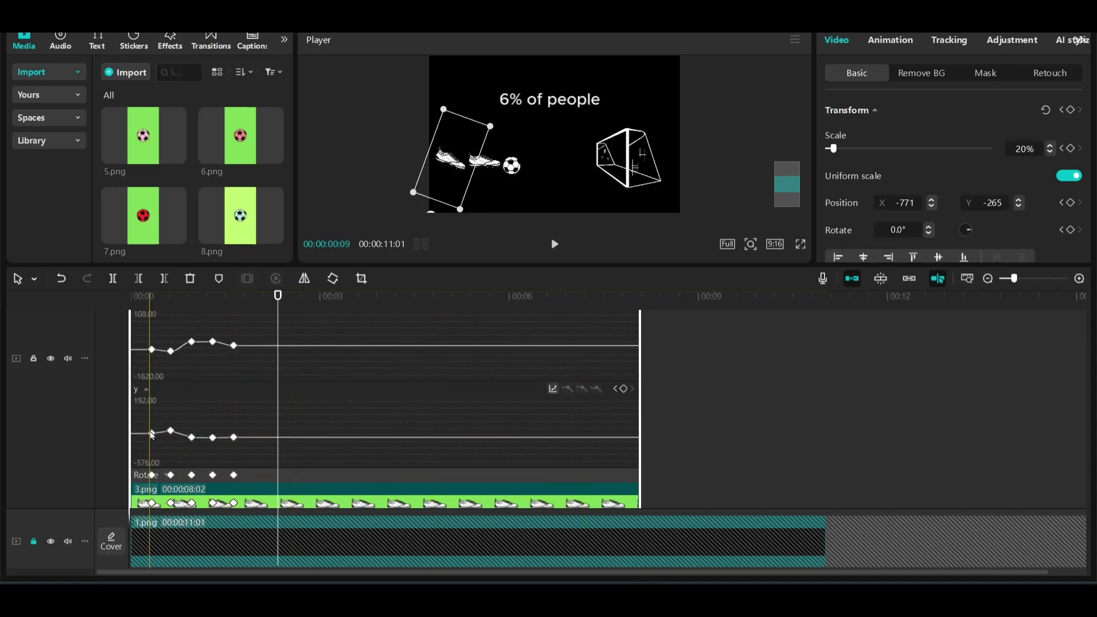
pyautogui.click(152, 433)
pyautogui.click(581, 388)
pyautogui.click(171, 431)
pyautogui.click(581, 388)
pyautogui.click(254, 391)
pyautogui.click(200, 460)
pyautogui.click(193, 439)
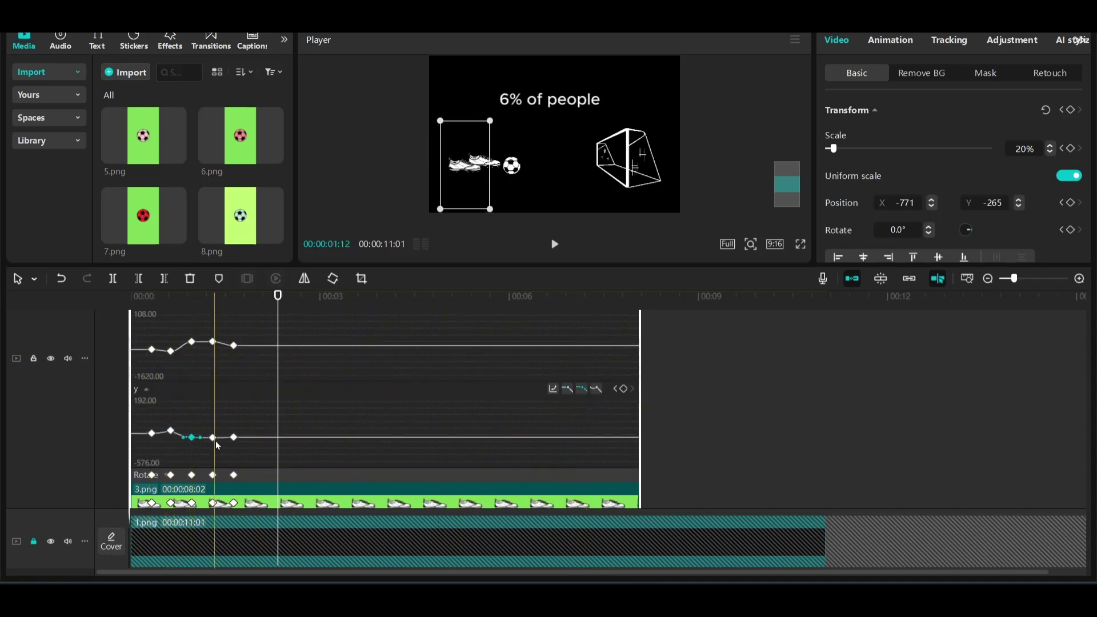
pyautogui.click(233, 437)
pyautogui.click(582, 389)
# Apply Auto curve to the shoe's rotation keyframes and hide the variable speed animation graphs
pyautogui.click(286, 478)
pyautogui.click(151, 433)
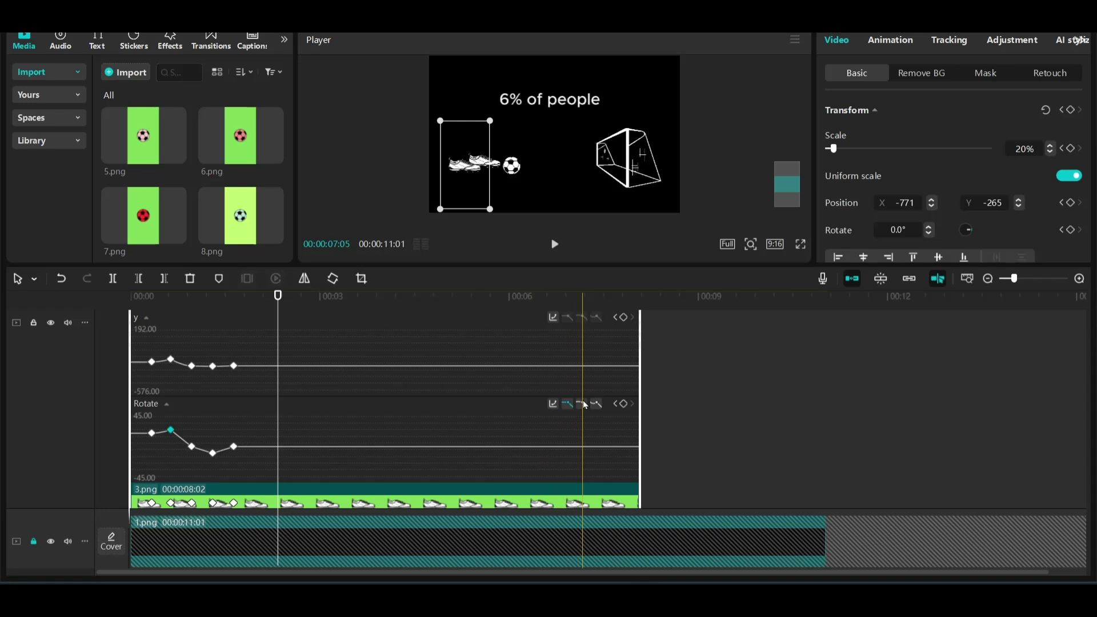
pyautogui.click(582, 405)
pyautogui.click(192, 446)
pyautogui.click(582, 404)
pyautogui.click(213, 453)
pyautogui.click(580, 404)
pyautogui.click(234, 447)
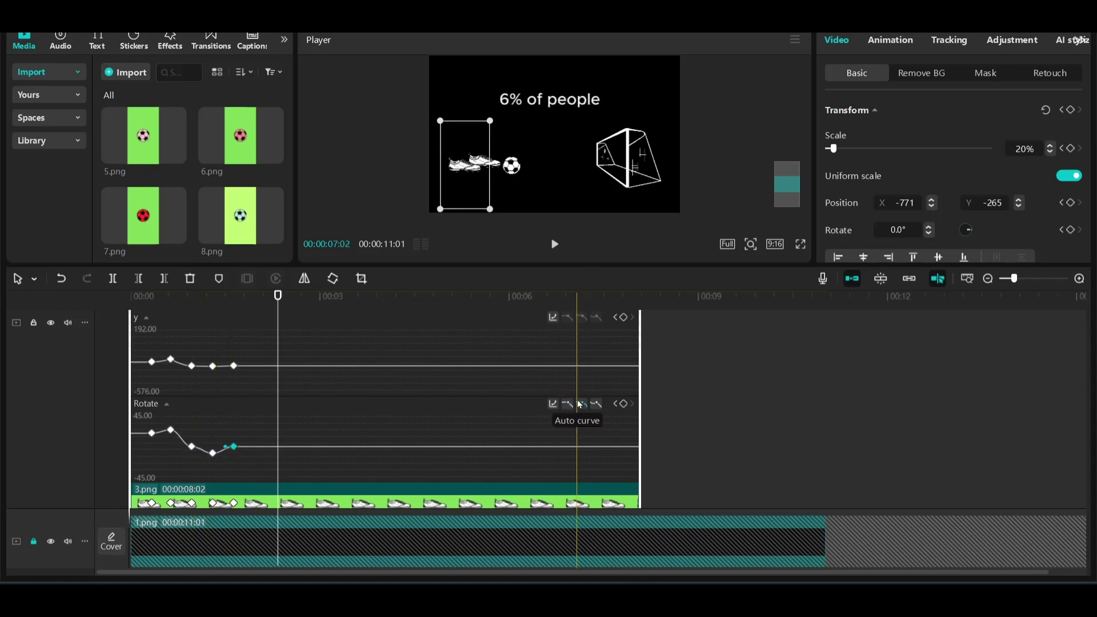
pyautogui.rightClick(515, 330)
pyautogui.click(536, 362)
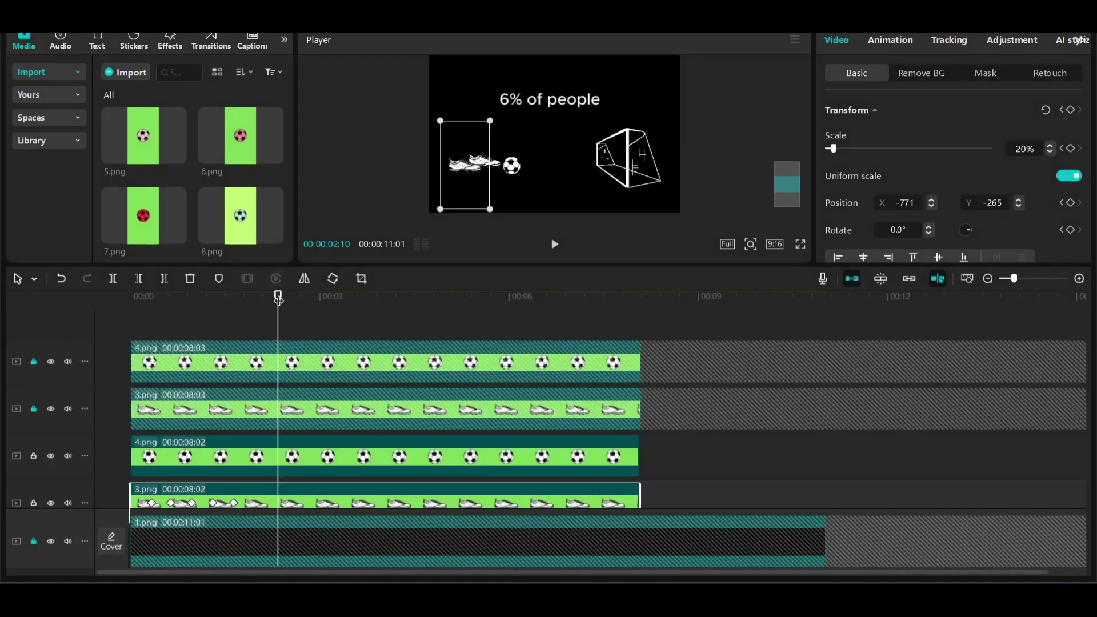
# Play the smoothed kick repeatedly from the start to check the shoe's motion
pyautogui.moveTo(279, 299); pyautogui.dragTo(131, 299)
pyautogui.click(555, 245)
pyautogui.click(554, 244)
pyautogui.moveTo(242, 301); pyautogui.dragTo(131, 308)
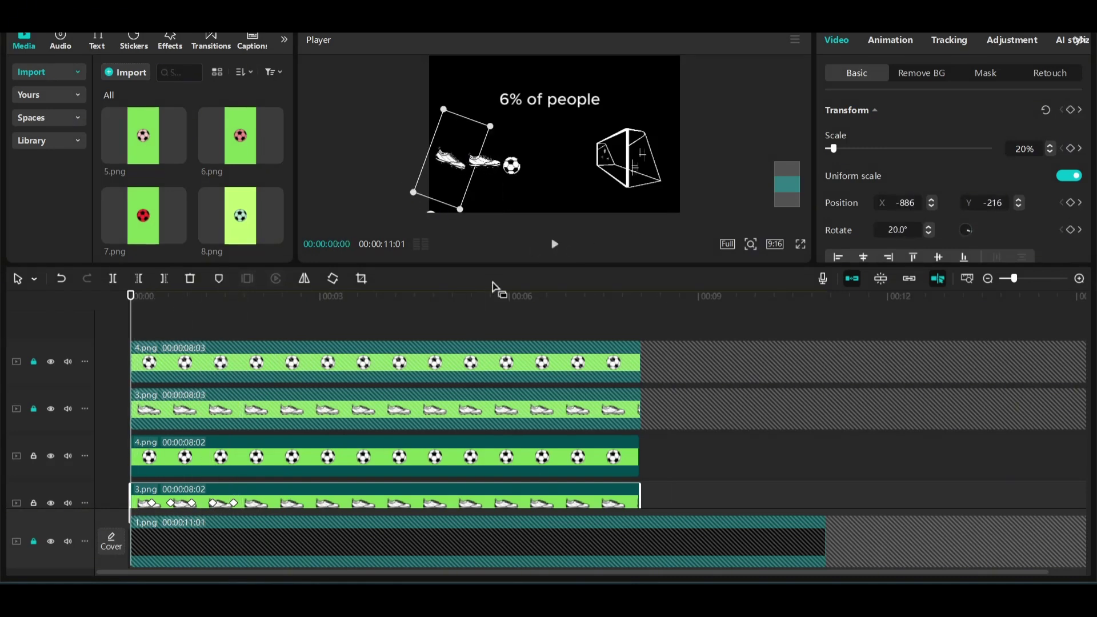
pyautogui.moveTo(205, 301); pyautogui.dragTo(131, 309)
pyautogui.click(554, 245)
pyautogui.click(554, 245)
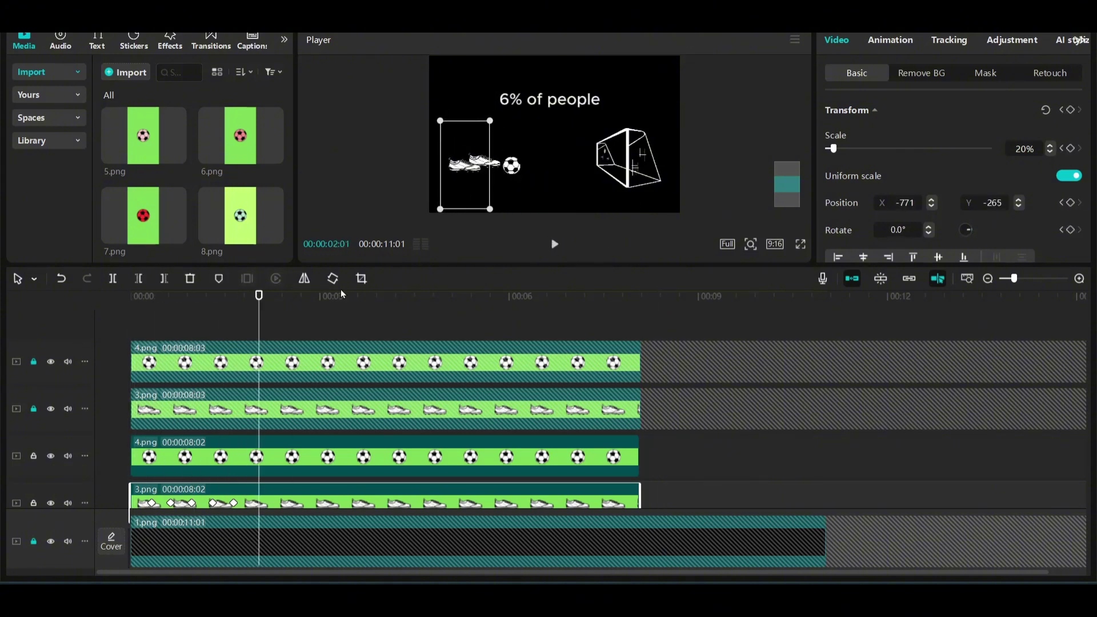
# Speed up the kick by moving the shoe's third and fourth keyframes to about 00:00:00:22 and 00:00:00:25
pyautogui.click(196, 317)
pyautogui.scroll(-3, 274, 477)
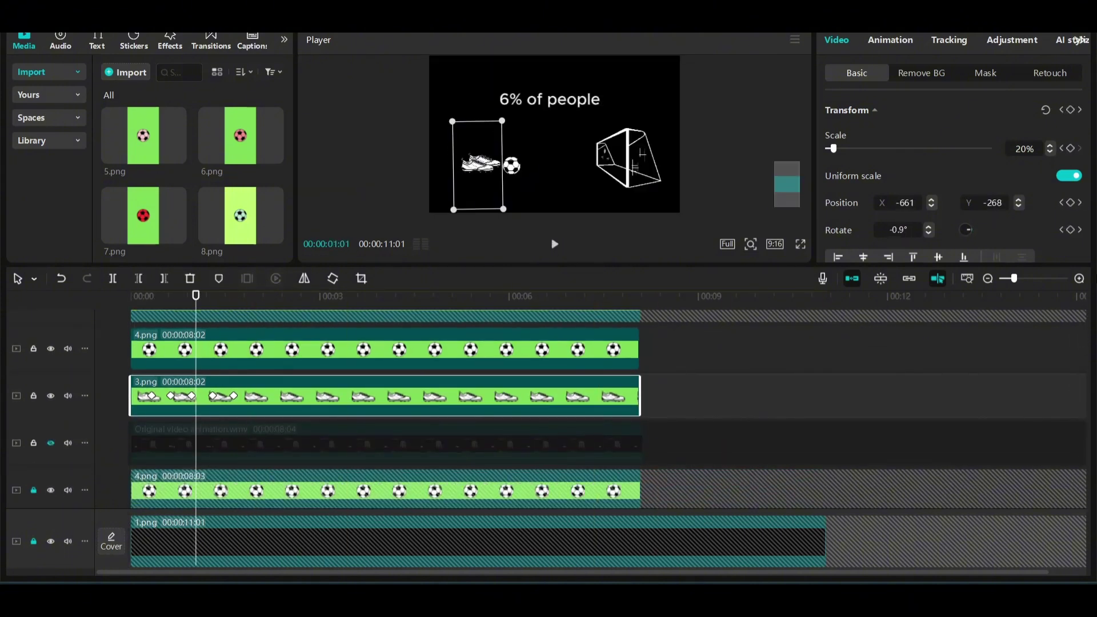
pyautogui.scroll(4, 264, 398)
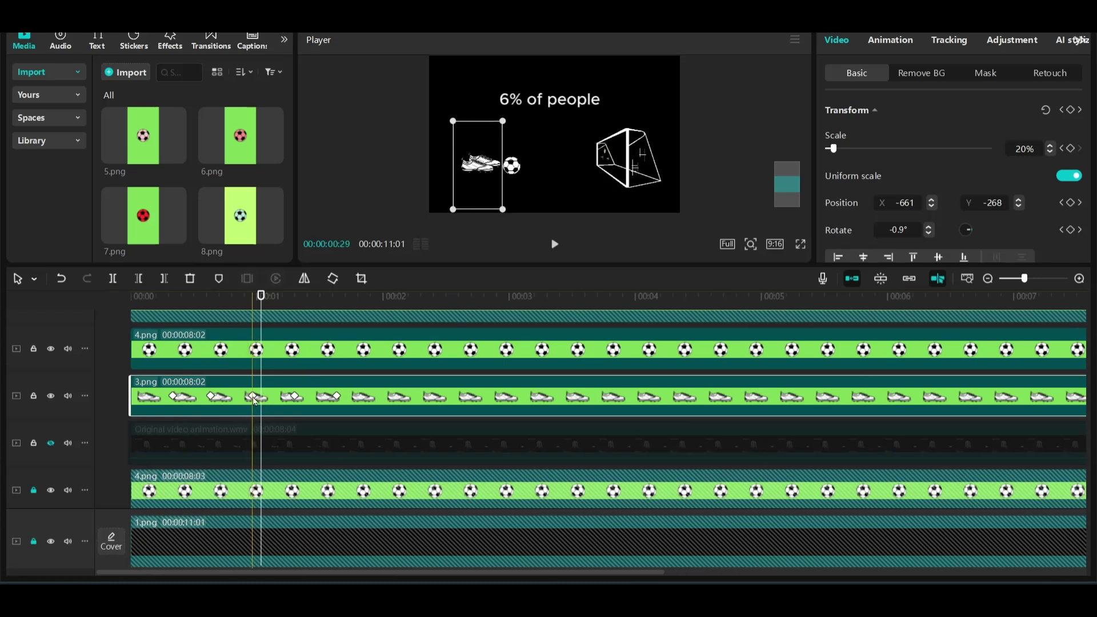
pyautogui.moveTo(252, 311); pyautogui.dragTo(292, 311)
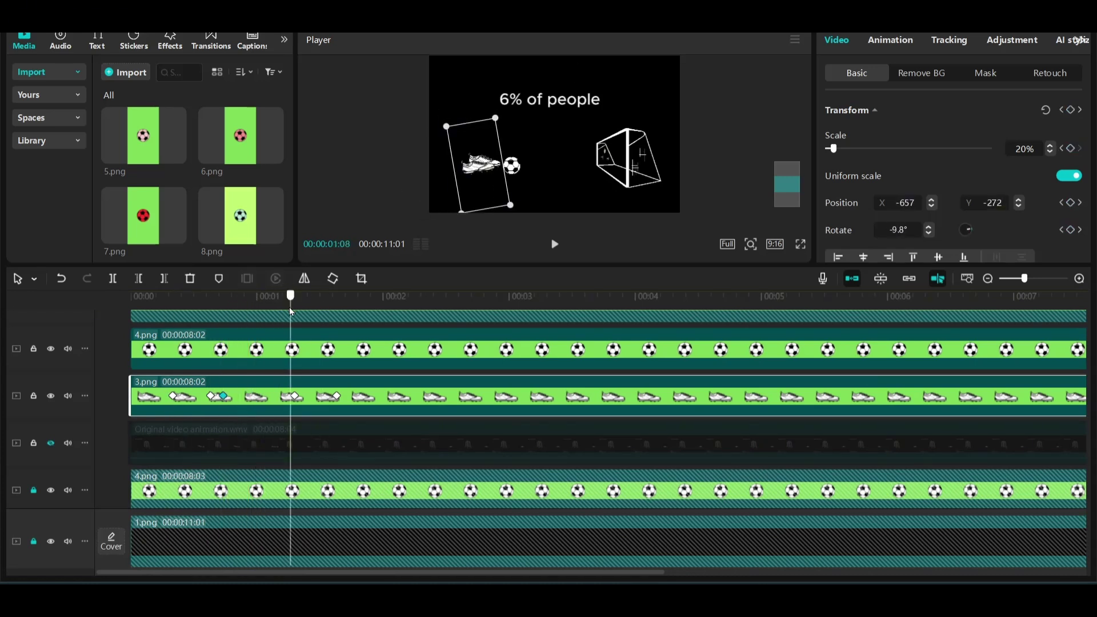
pyautogui.moveTo(294, 396); pyautogui.dragTo(236, 396)
# Play back the faster kick and move the shoe's last keyframe to about 00:00:01:10
pyautogui.moveTo(294, 300); pyautogui.dragTo(174, 314)
pyautogui.click(556, 246)
pyautogui.click(555, 245)
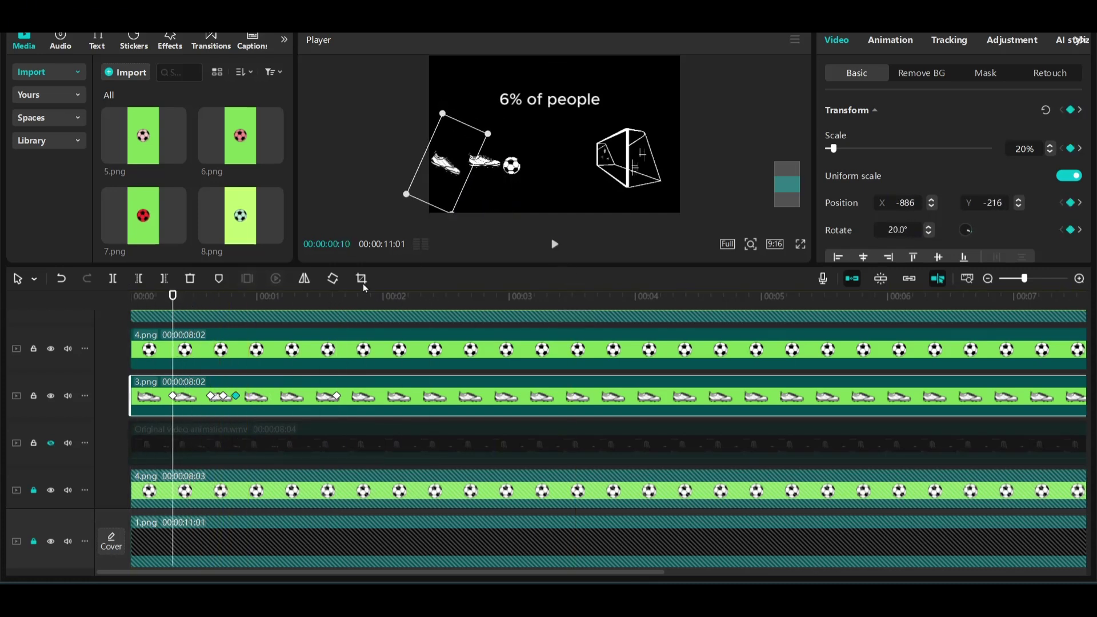
pyautogui.press('space')
pyautogui.press('space')
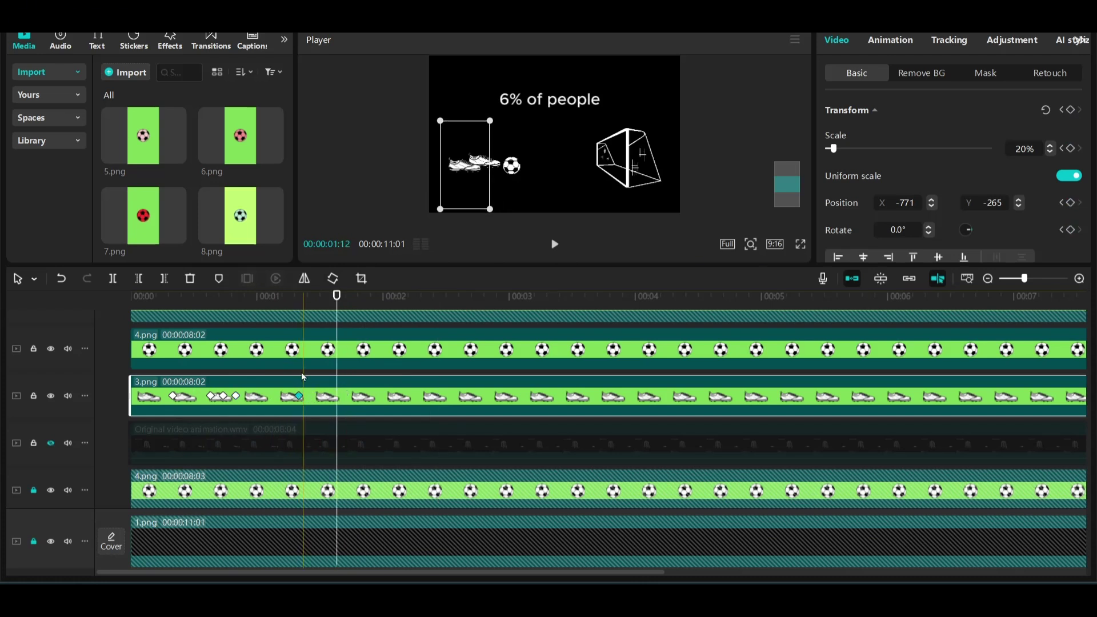
# Replay the shoe's kick from the start to check the new keyframe timing
pyautogui.click(198, 303)
pyautogui.click(555, 245)
pyautogui.click(555, 246)
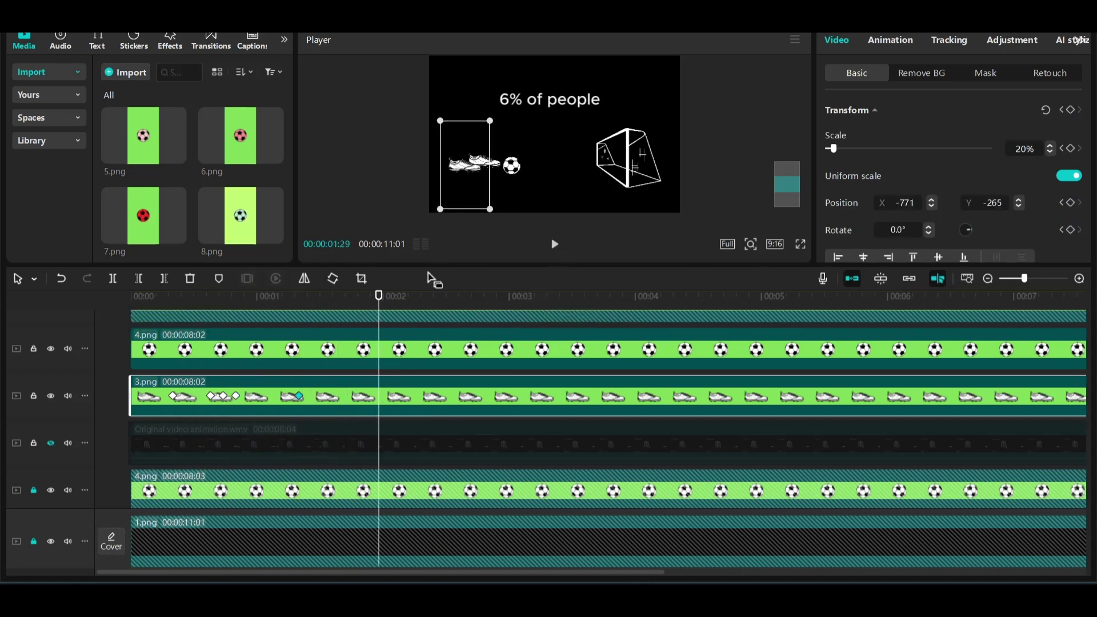
pyautogui.moveTo(369, 308); pyautogui.dragTo(131, 308)
pyautogui.click(553, 247)
pyautogui.click(554, 246)
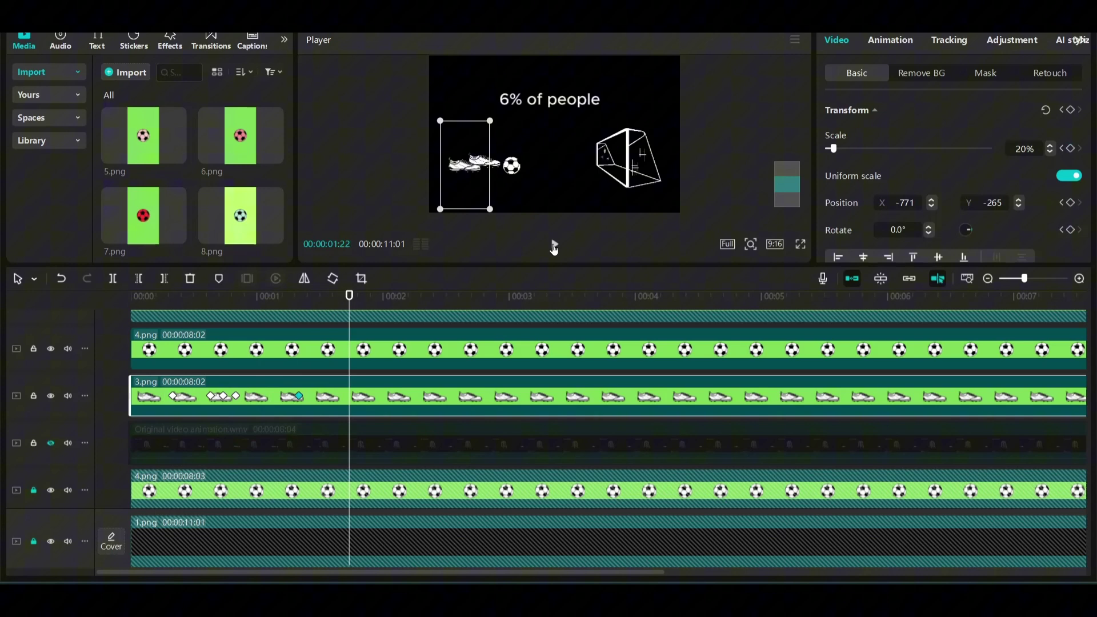
# Lock and hide the second row's shoe track and show the reference video track again
pyautogui.click(34, 399)
pyautogui.click(49, 396)
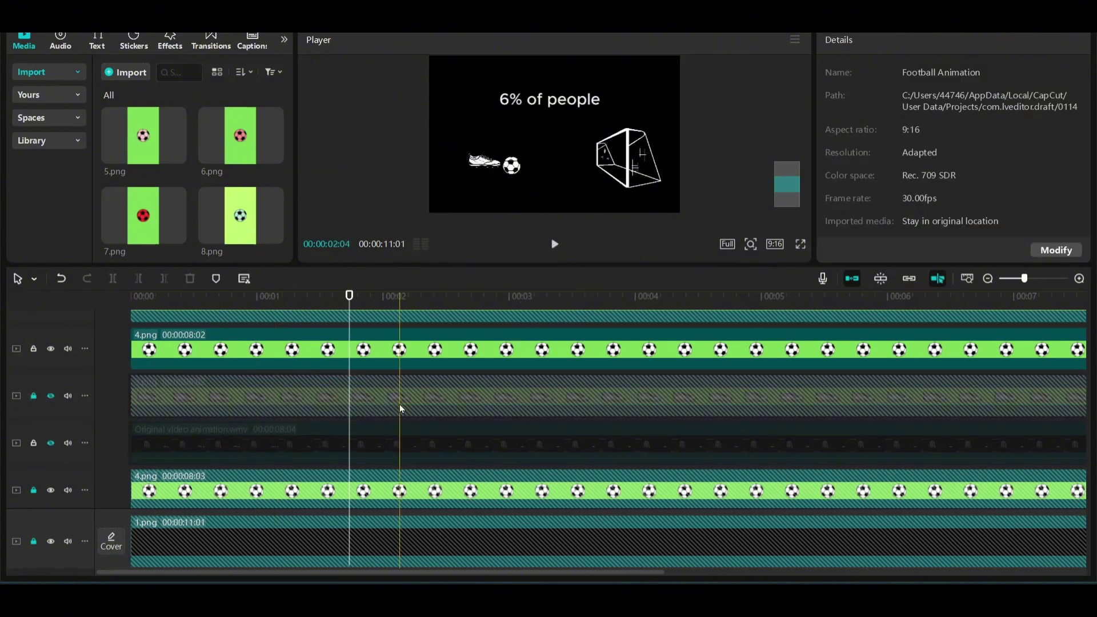
pyautogui.click(50, 443)
# Position the second row's football over the reference ball at X -538, Y -265 and keyframe it at 00:00:00:00
pyautogui.click(346, 334)
pyautogui.moveTo(347, 320); pyautogui.dragTo(136, 337)
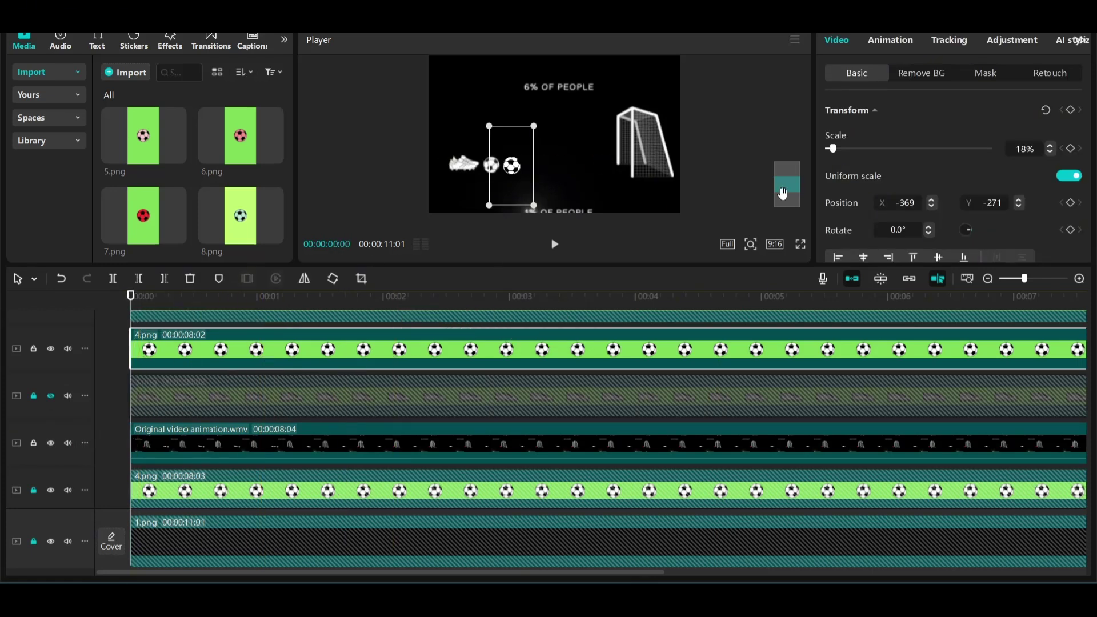
pyautogui.moveTo(514, 167); pyautogui.dragTo(496, 167)
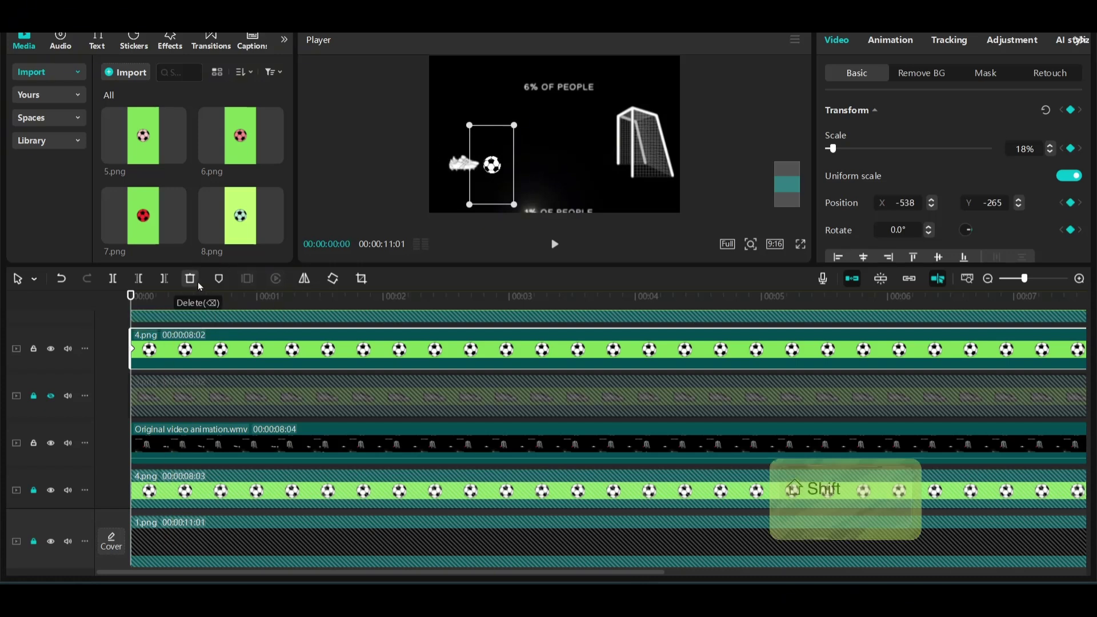
# Hold the football at X -538, Y -265 with keyframes at 00:00:00:10, about 00:00:00:20 and 00:00:01:00
pyautogui.hotkey('shift', 'Right')
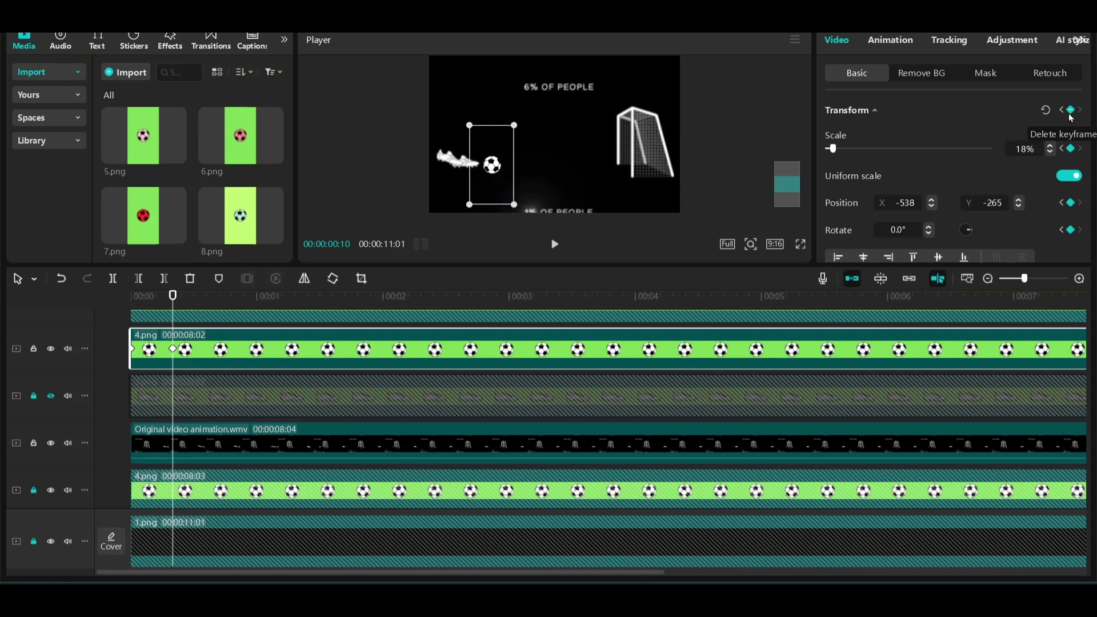
pyautogui.hotkey('shift', 'Right')
pyautogui.moveTo(495, 164); pyautogui.dragTo(517, 160)
pyautogui.hotkey('ctrl', 'z')
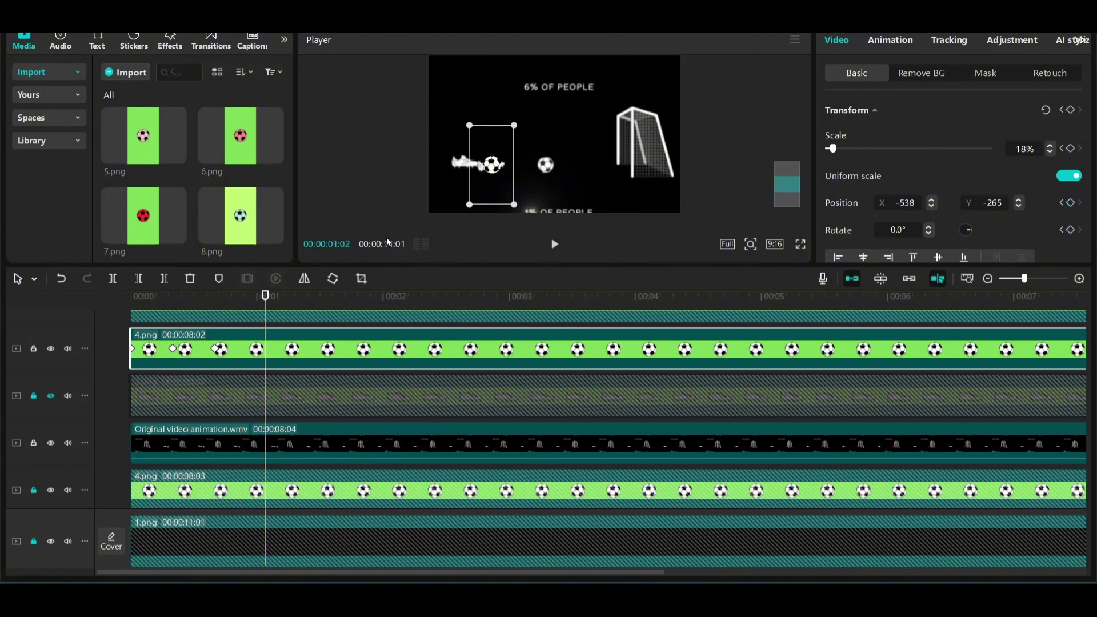
pyautogui.hotkey('shift', 'Right')
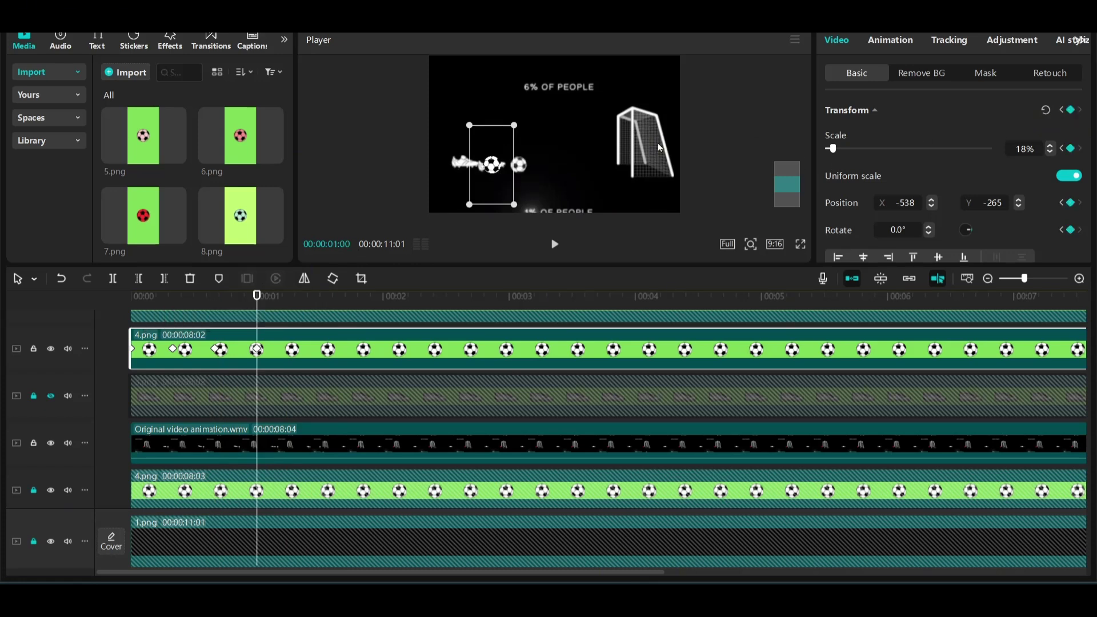
# Move the second row's football to X -304, Y -265 at 00:00:01:00 and trim its clip's end to 00:00:01:10
pyautogui.moveTo(499, 166); pyautogui.dragTo(519, 167)
pyautogui.hotkey('shift', 'Right')
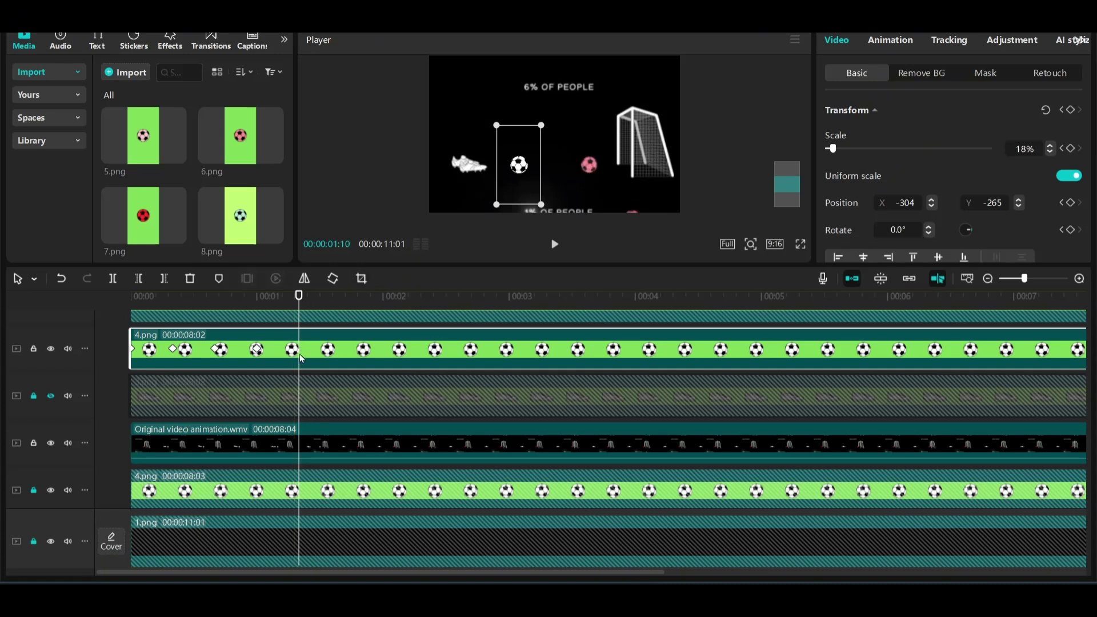
pyautogui.click(113, 286)
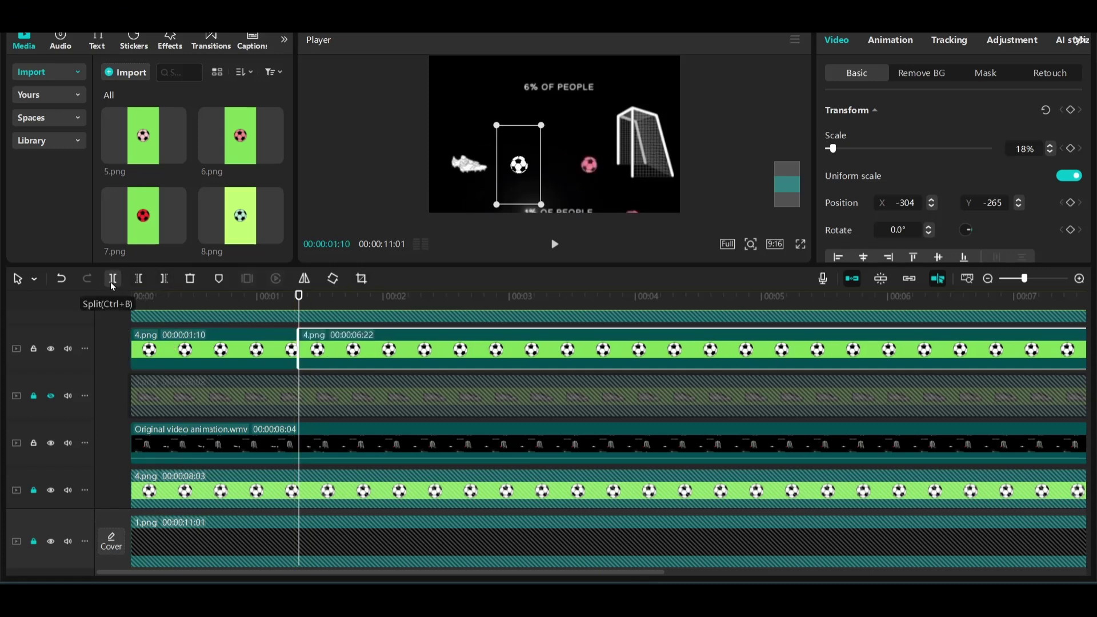
pyautogui.hotkey('ctrl', 'z')
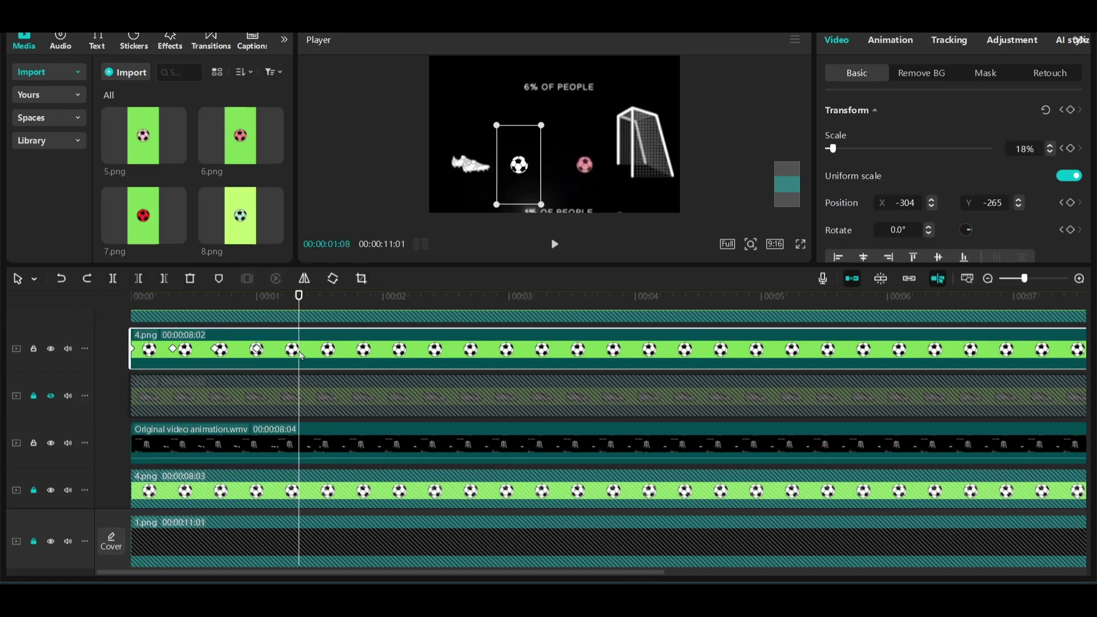
pyautogui.click(164, 279)
# Add 5.png to the football track at 00:00:01:10 and remove its green background with Chroma key
pyautogui.moveTo(235, 151); pyautogui.dragTo(292, 349)
pyautogui.click(656, 443)
pyautogui.click(176, 152)
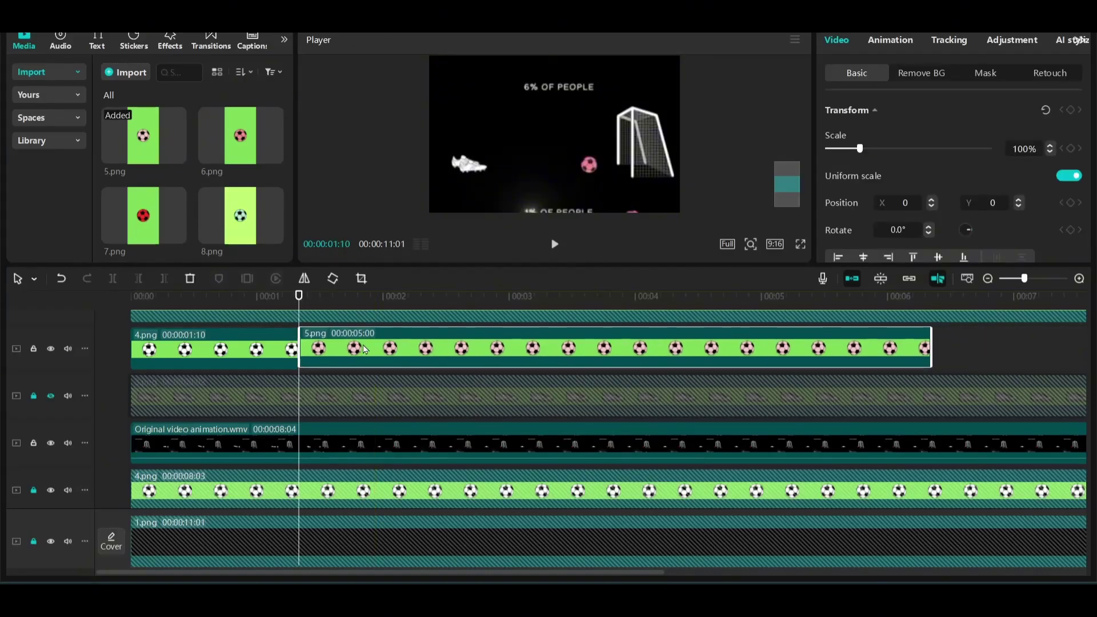
pyautogui.click(929, 76)
pyautogui.click(830, 177)
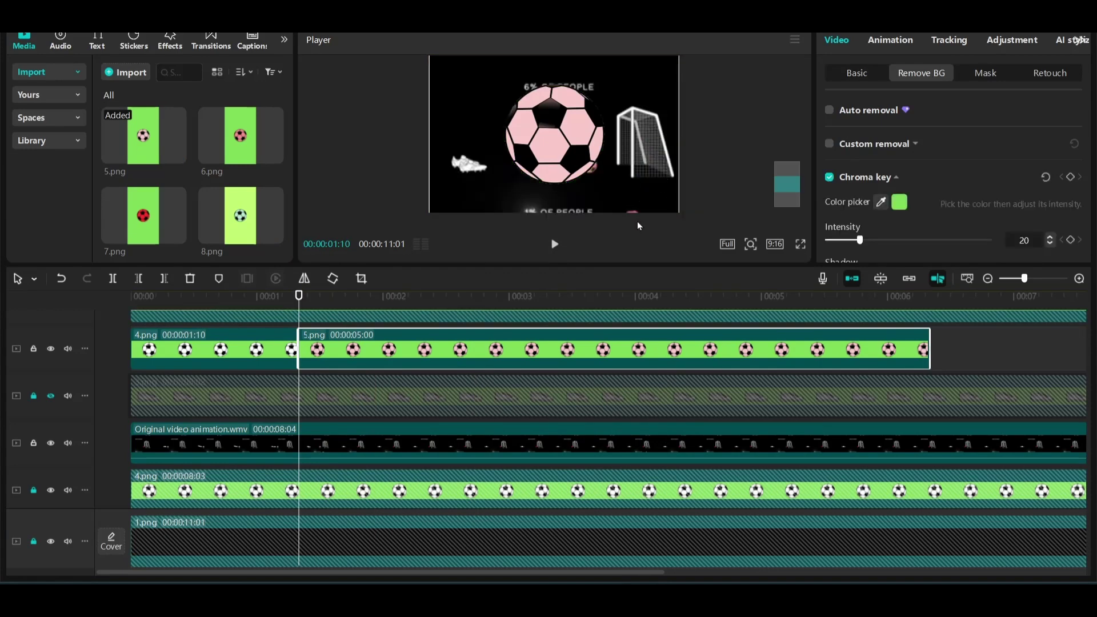
# Scale the pink football to 18%, place it over the reference ball at X 303, Y -264 and keyframe it at 00:00:01:10
pyautogui.moveTo(680, 264); pyautogui.dragTo(722, 268)
pyautogui.click(750, 242)
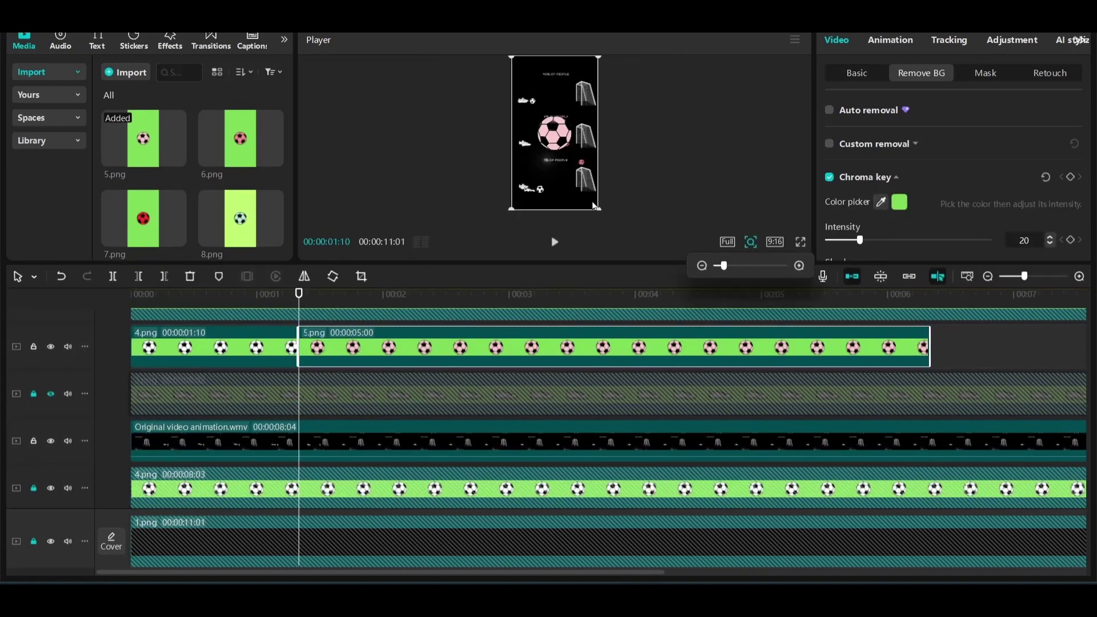
pyautogui.moveTo(596, 209); pyautogui.dragTo(564, 140)
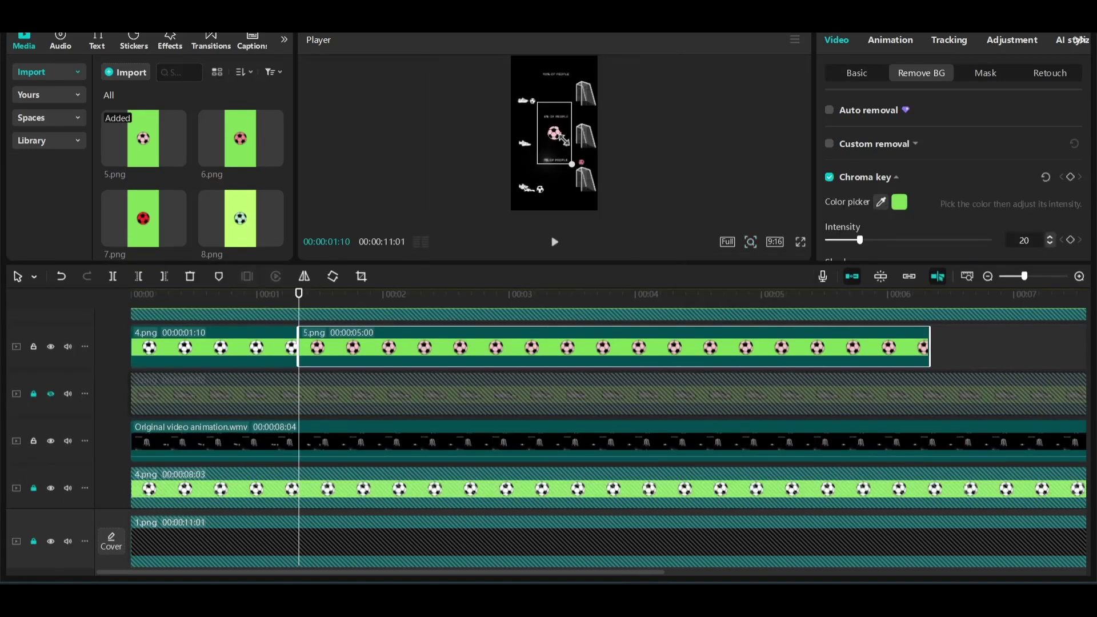
pyautogui.click(750, 243)
pyautogui.moveTo(721, 266); pyautogui.dragTo(775, 274)
pyautogui.moveTo(598, 78); pyautogui.dragTo(580, 113)
pyautogui.moveTo(554, 163); pyautogui.dragTo(595, 172)
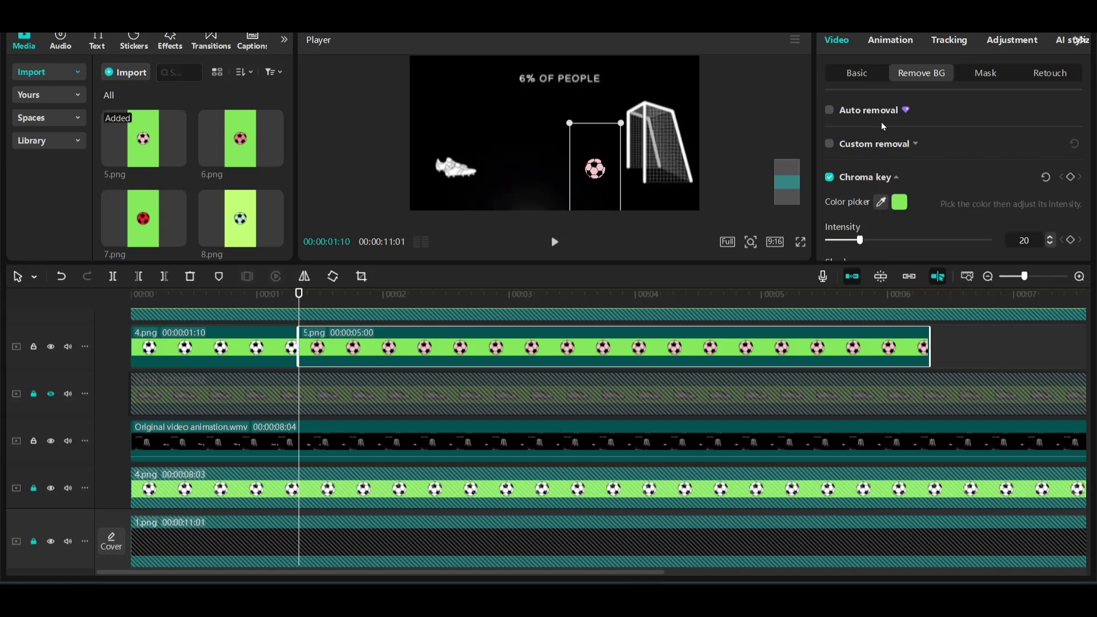
pyautogui.click(857, 73)
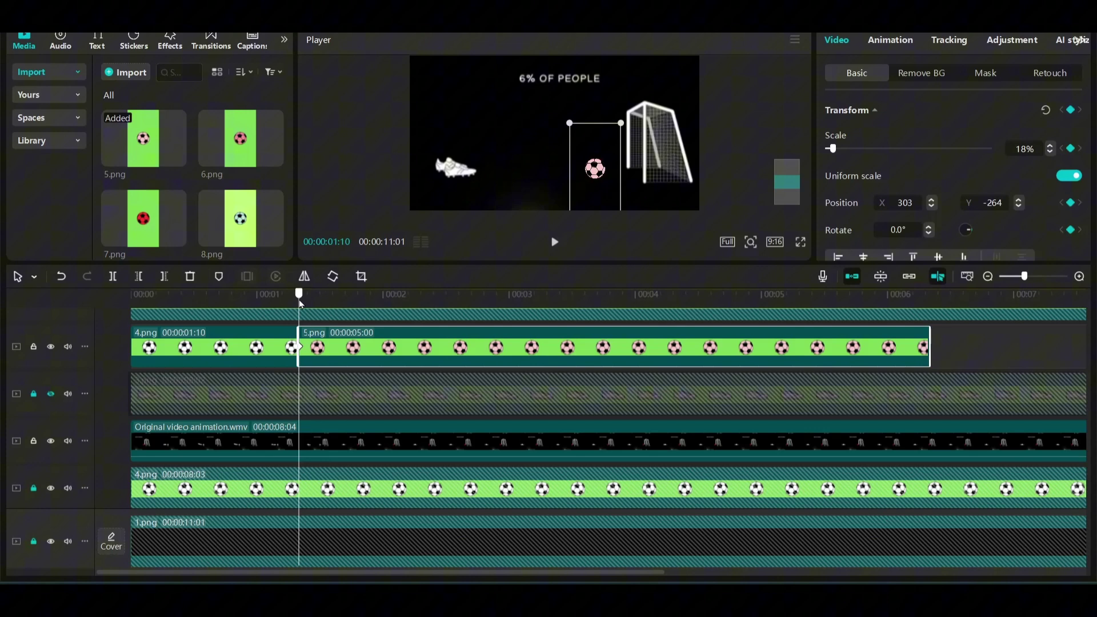
# Trim the end of the 5.png clip to 00:00:01:14
pyautogui.click(299, 342)
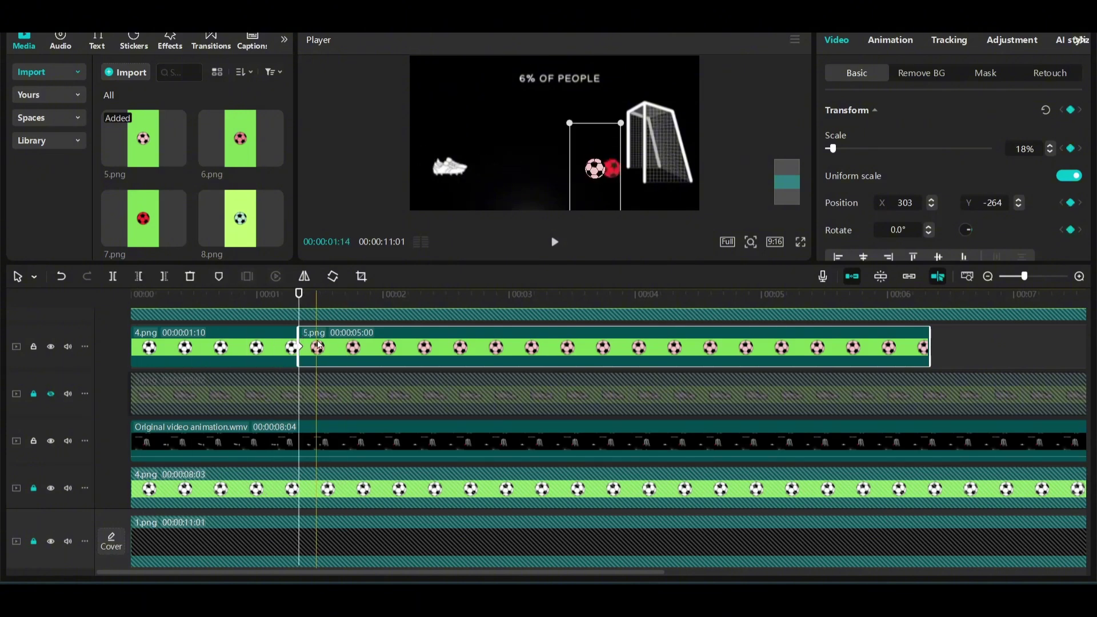
pyautogui.click(316, 345)
pyautogui.click(164, 276)
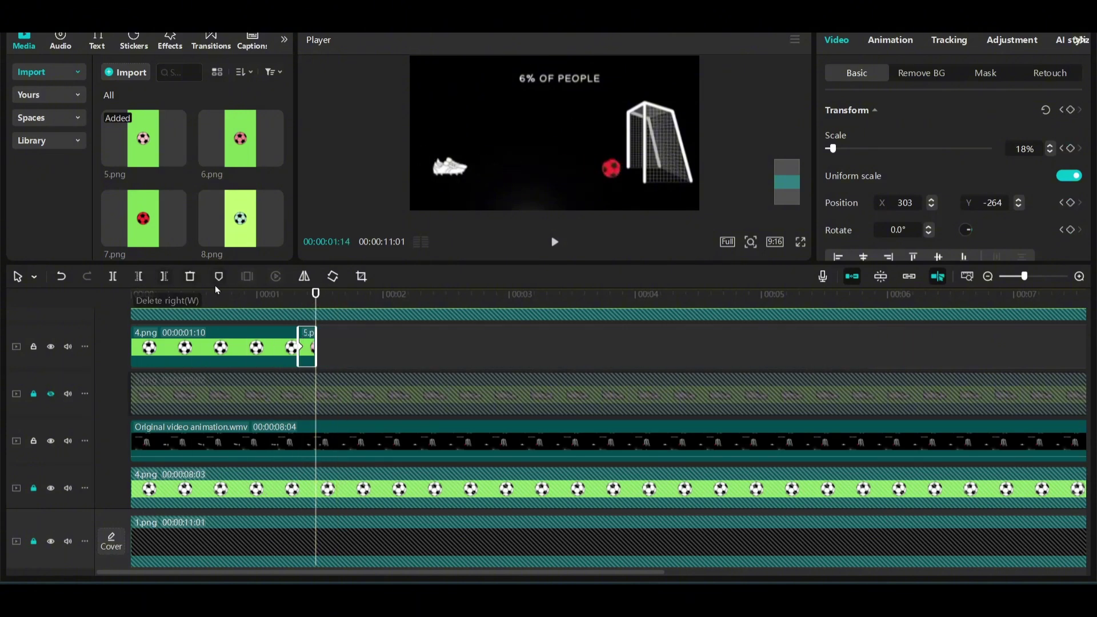
# Add 7.png to the football track at 00:00:01:14 and remove its green background with Chroma key
pyautogui.click(176, 237)
pyautogui.click(921, 73)
pyautogui.click(830, 177)
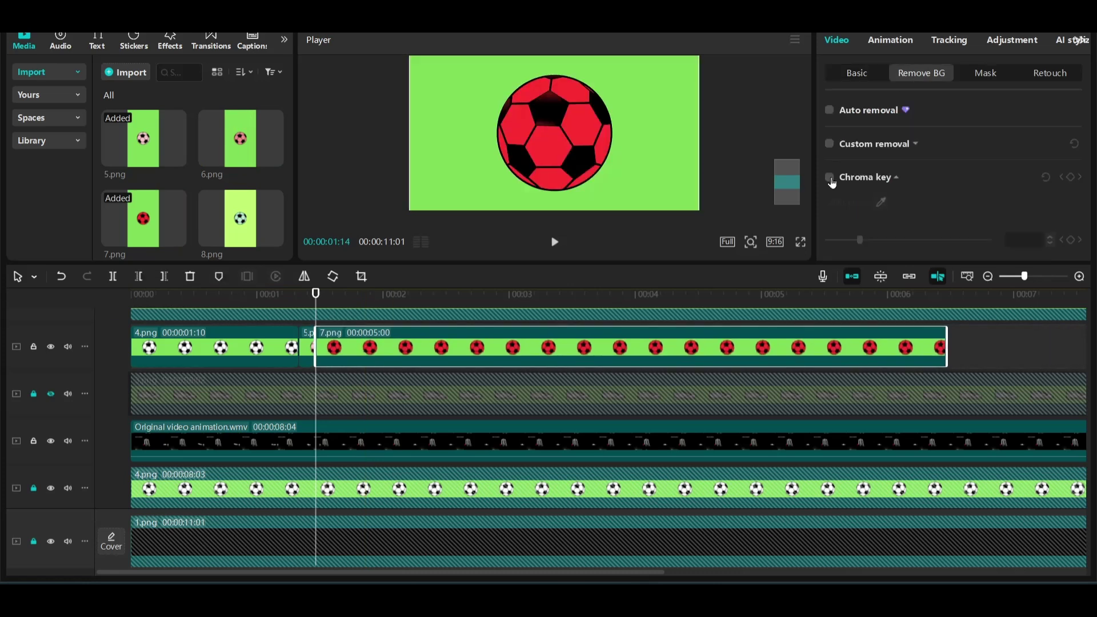
pyautogui.click(881, 202)
pyautogui.click(683, 181)
# Scale the red football to 17%, place it over the reference ball at X 417, Y -266 and keyframe it at 00:00:01:14
pyautogui.click(749, 241)
pyautogui.moveTo(773, 266); pyautogui.dragTo(724, 266)
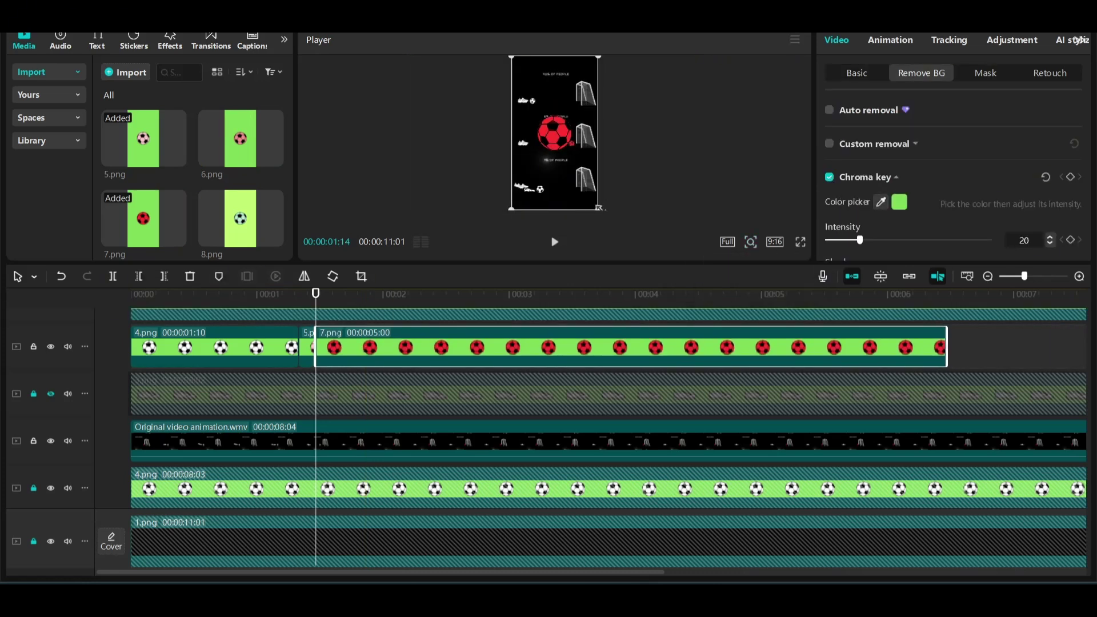
pyautogui.moveTo(600, 207); pyautogui.dragTo(531, 132)
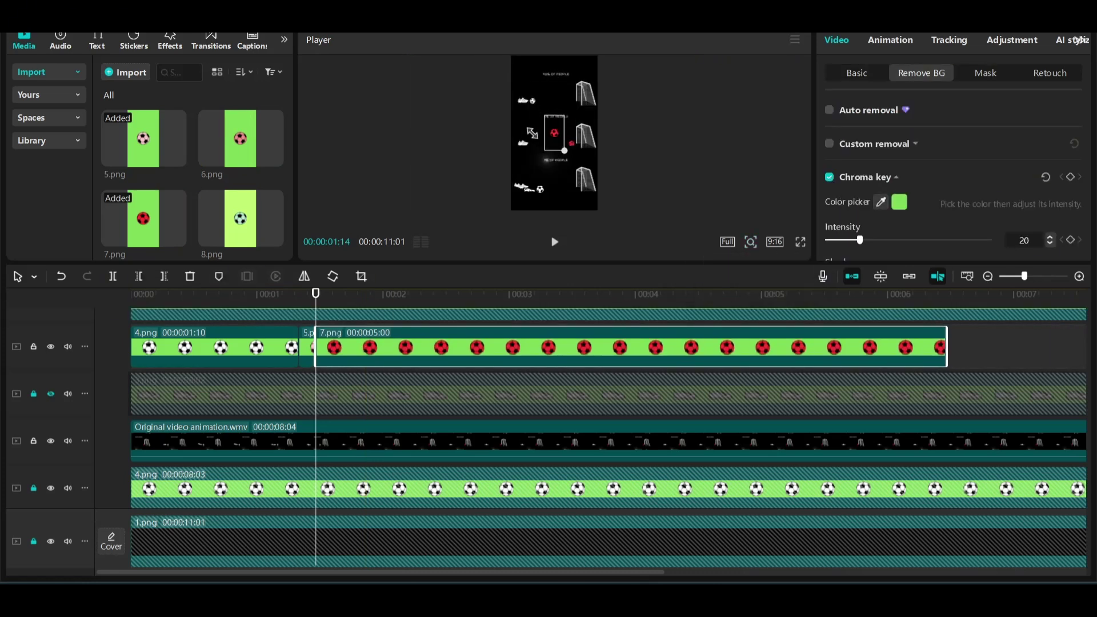
pyautogui.click(750, 242)
pyautogui.click(857, 73)
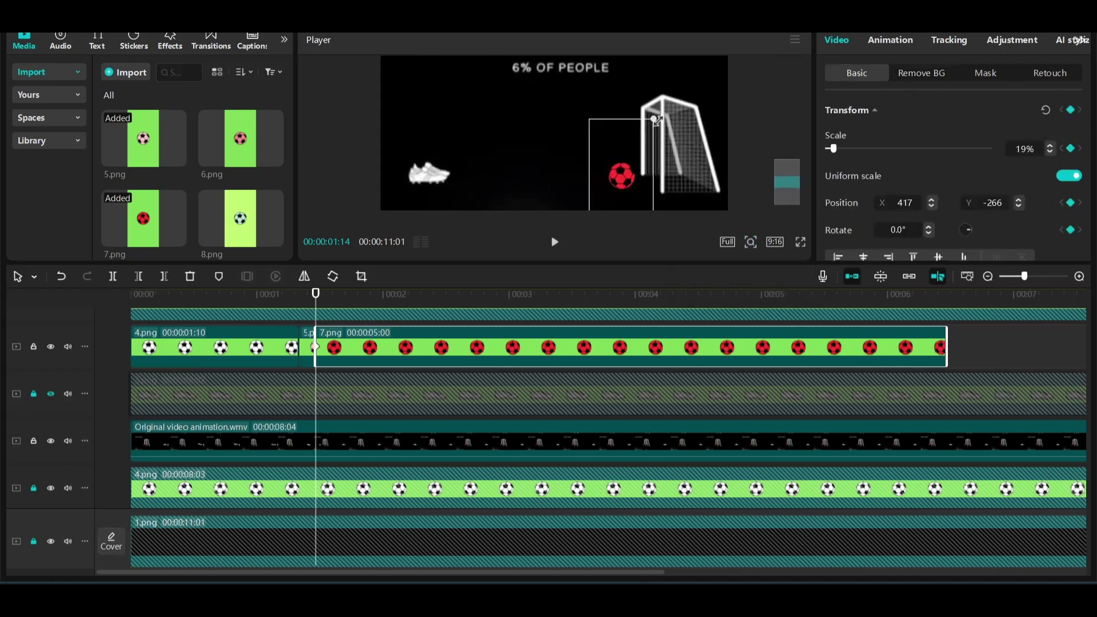
pyautogui.moveTo(657, 121); pyautogui.dragTo(654, 127)
# Keyframe the red football at 00:00:01:24 with position X 444, Y -257 and a 30° rotation
pyautogui.moveTo(317, 295); pyautogui.dragTo(358, 296)
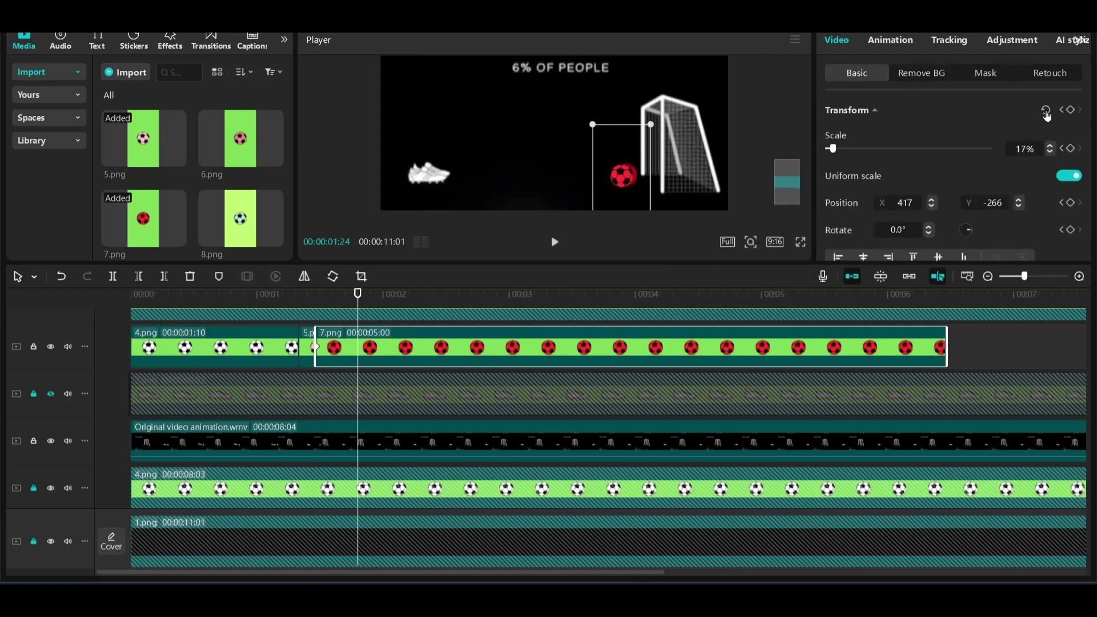
pyautogui.click(625, 179)
pyautogui.moveTo(625, 179); pyautogui.dragTo(627, 179)
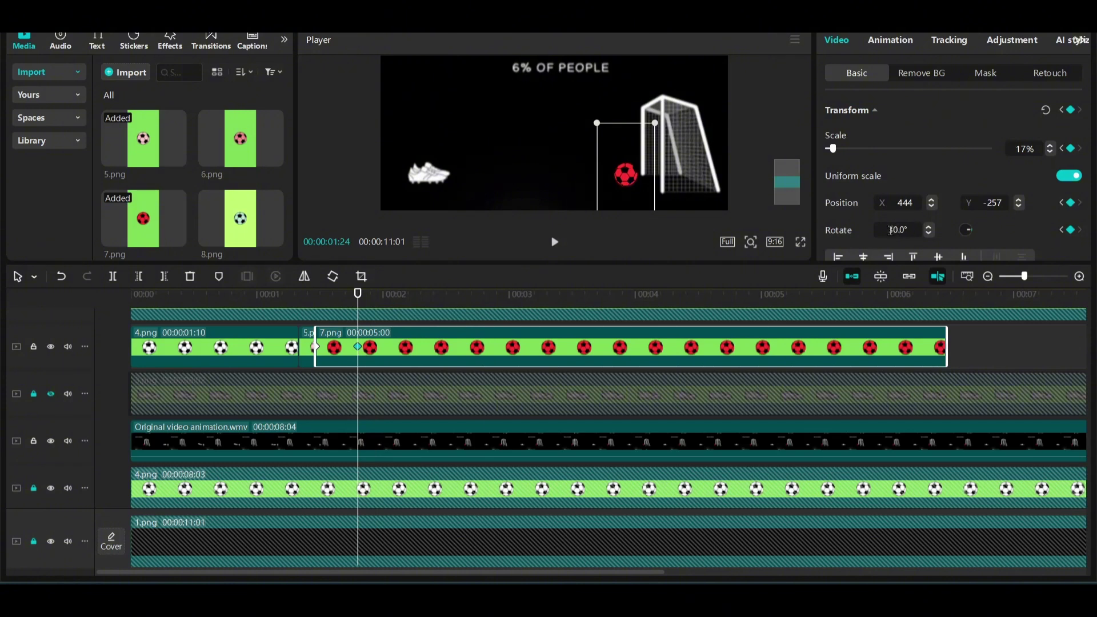
pyautogui.press('Return')
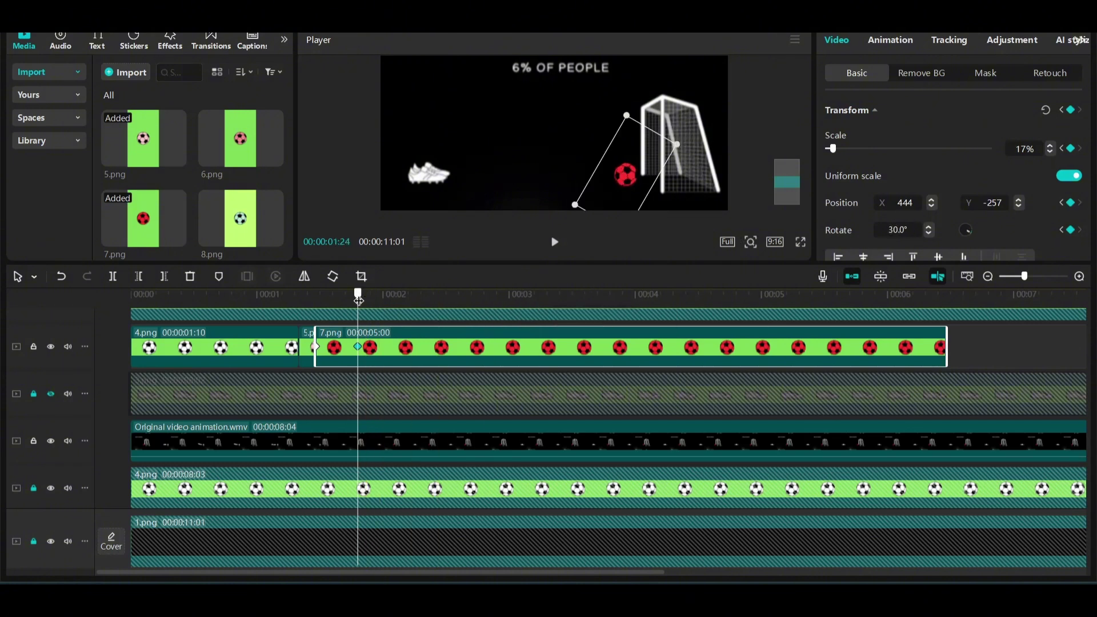
# Replay the animation from the start and hide the reference video track
pyautogui.moveTo(358, 300); pyautogui.dragTo(131, 300)
pyautogui.click(554, 242)
pyautogui.click(554, 242)
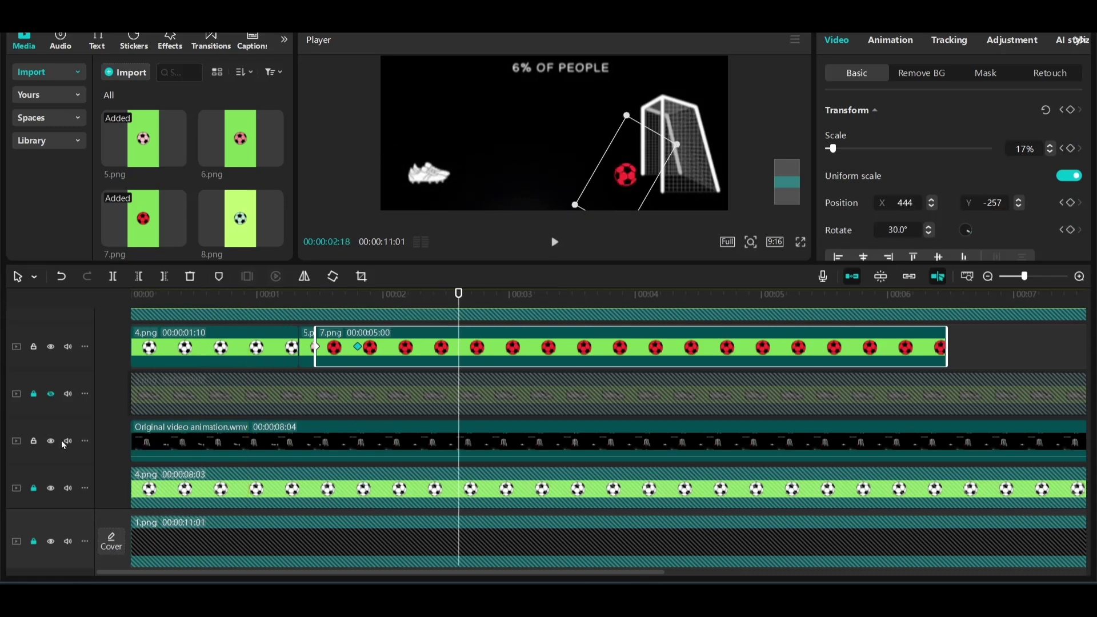
pyautogui.click(51, 441)
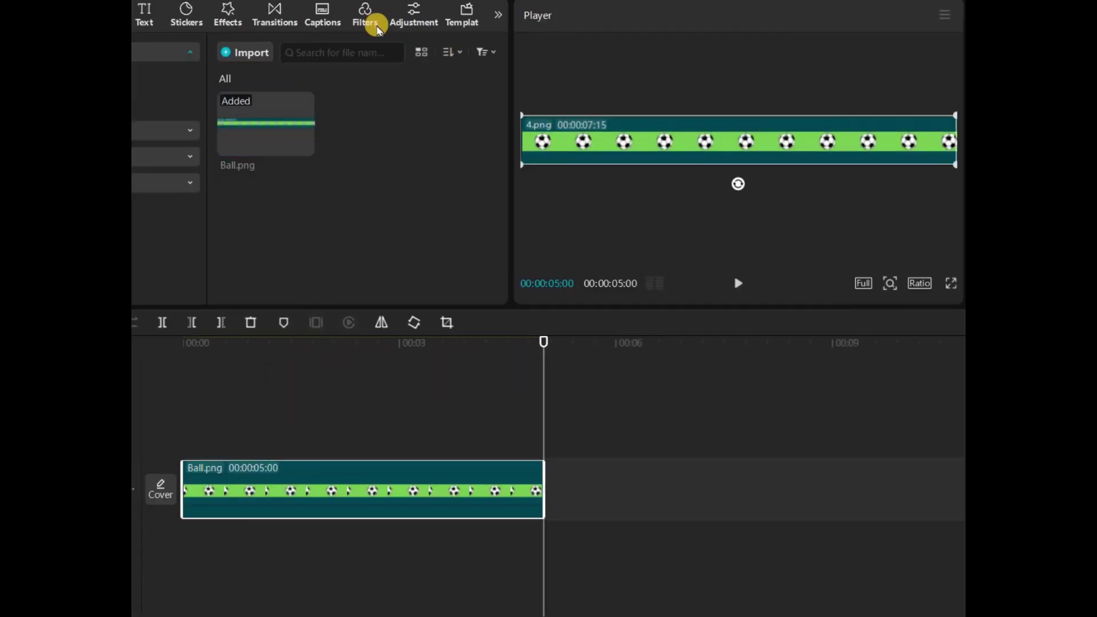
# Keyframe the Ball.png clip's transform, then set its position X to 100 and its rotation to 20°
pyautogui.click(820, 133)
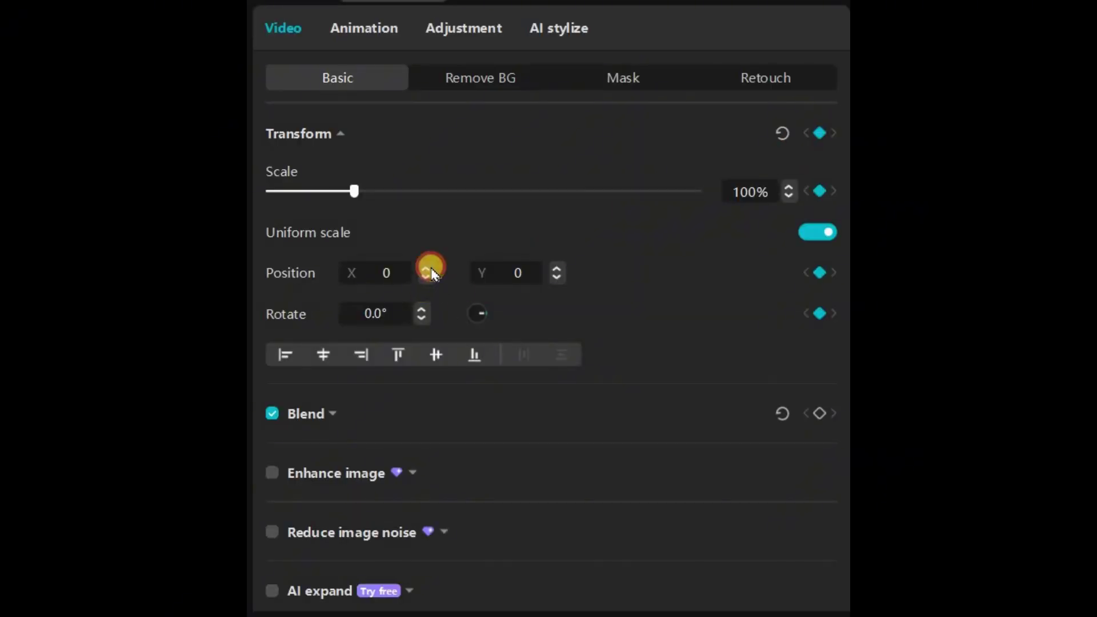
pyautogui.click(375, 273)
pyautogui.write('100')
pyautogui.click(378, 311)
pyautogui.write('20')
pyautogui.press('Return')
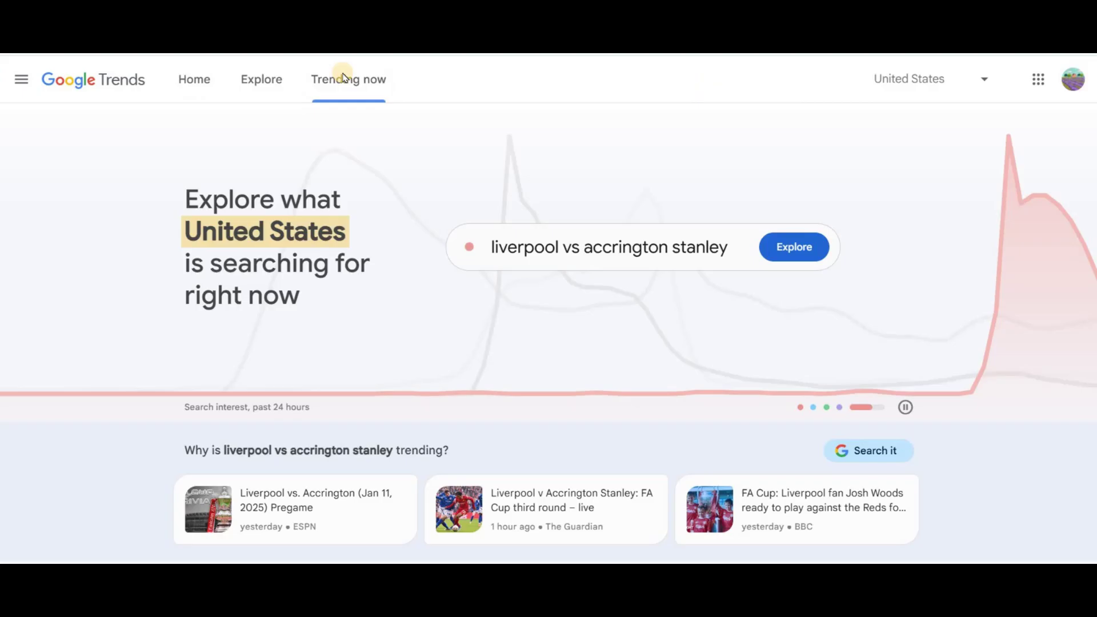
# Switch to Google Trends and show the trending searches for the United Kingdom over the past seven days
pyautogui.click(163, 137)
pyautogui.click(261, 250)
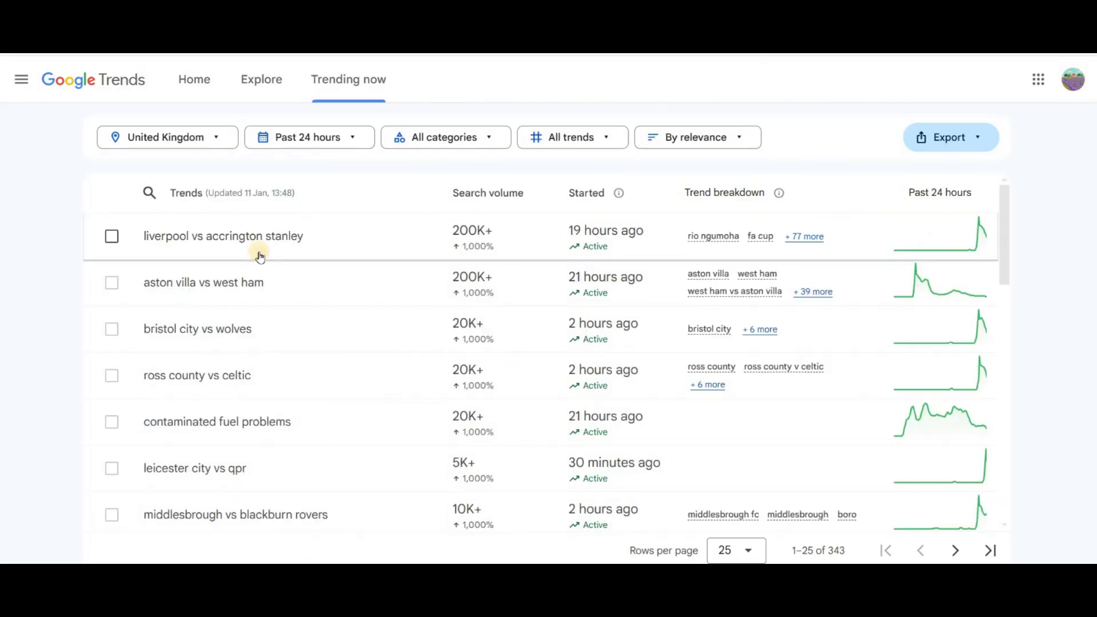
pyautogui.click(215, 140)
pyautogui.click(343, 139)
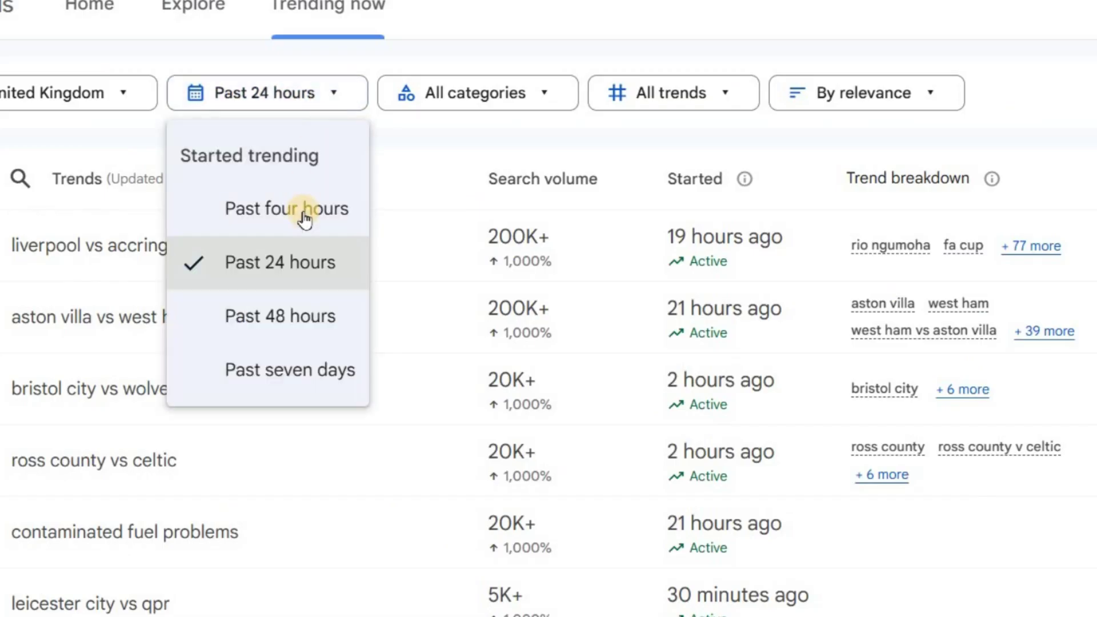
pyautogui.click(289, 370)
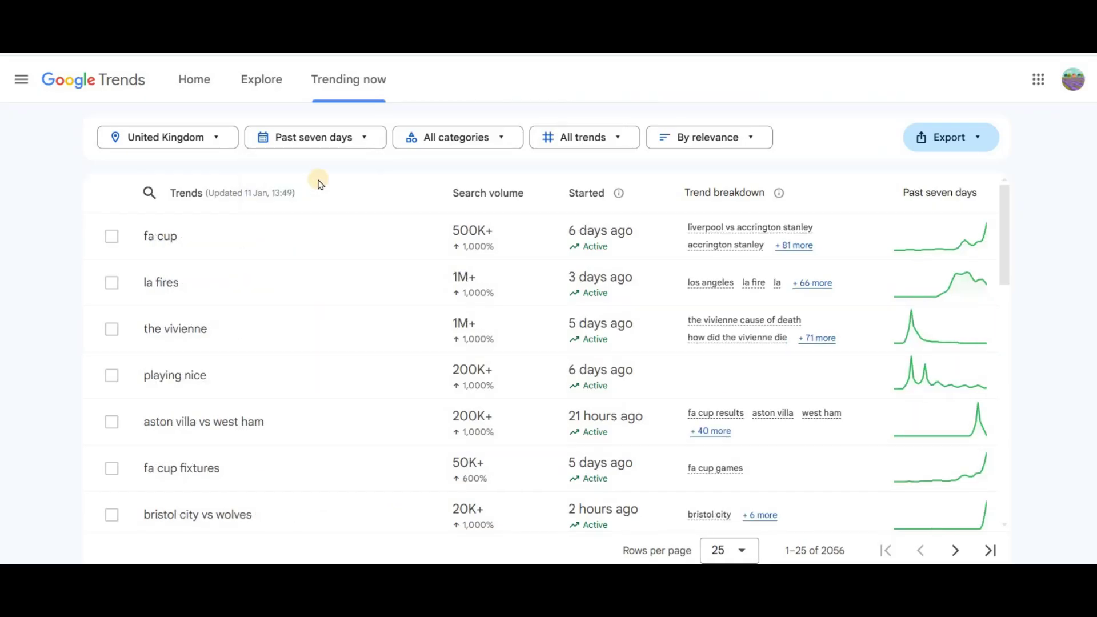
# Browse the trend categories, then limit the list to active trends only and choose a sort order
pyautogui.click(486, 140)
pyautogui.scroll(-5, 500, 258)
pyautogui.click(604, 143)
pyautogui.click(692, 213)
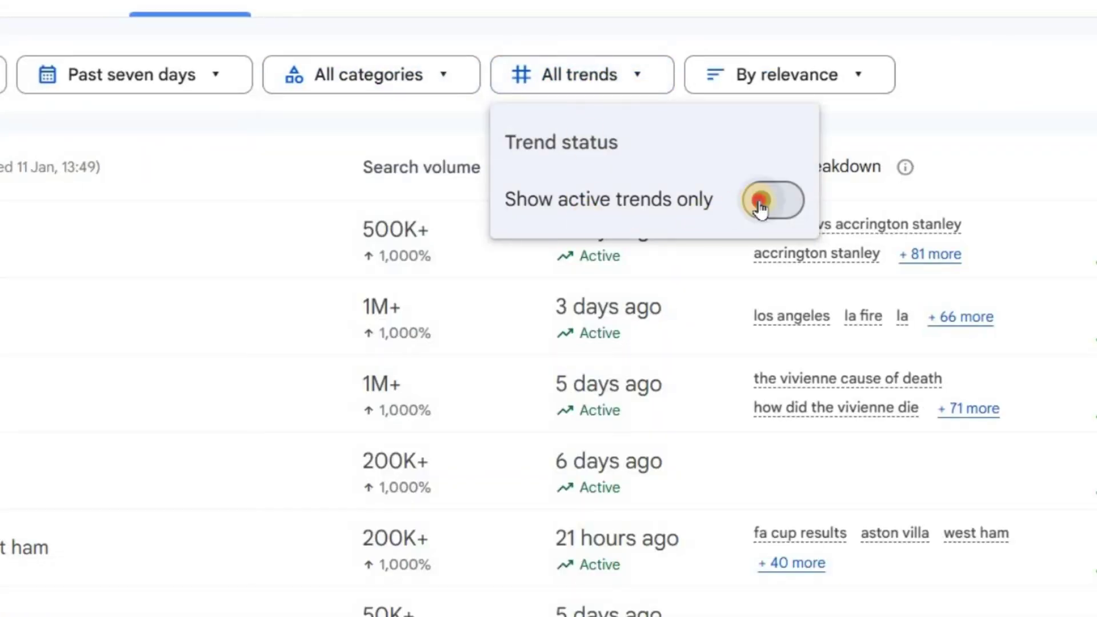
pyautogui.click(732, 78)
pyautogui.click(746, 252)
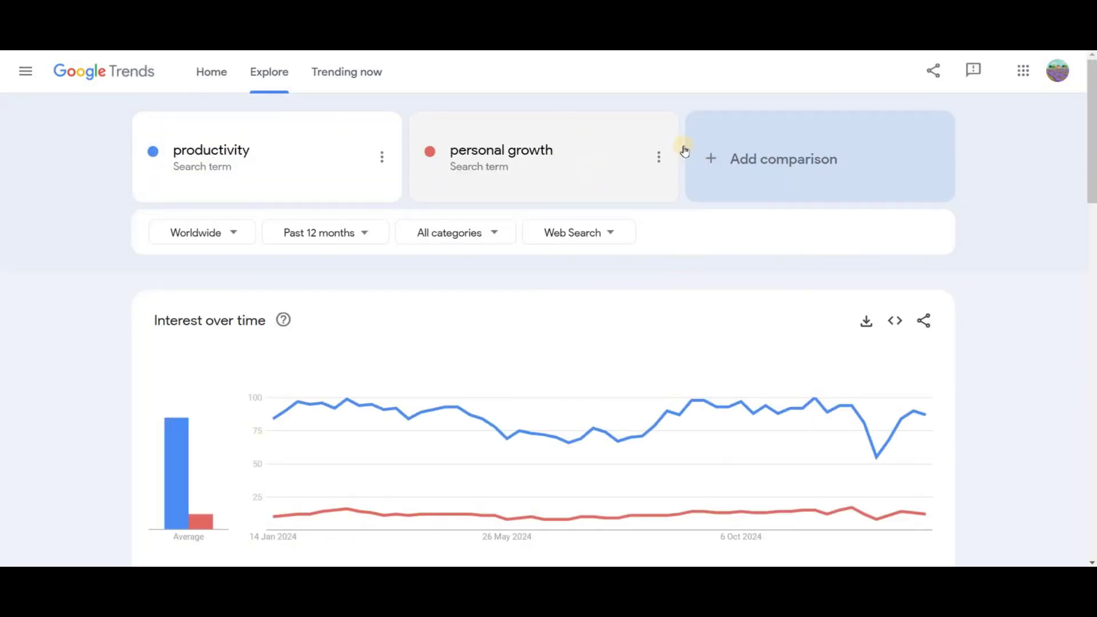
# Add "mental health" to the comparison of productivity and personal growth and look over the results
pyautogui.click(710, 153)
pyautogui.write('mental health')
pyautogui.press('Return')
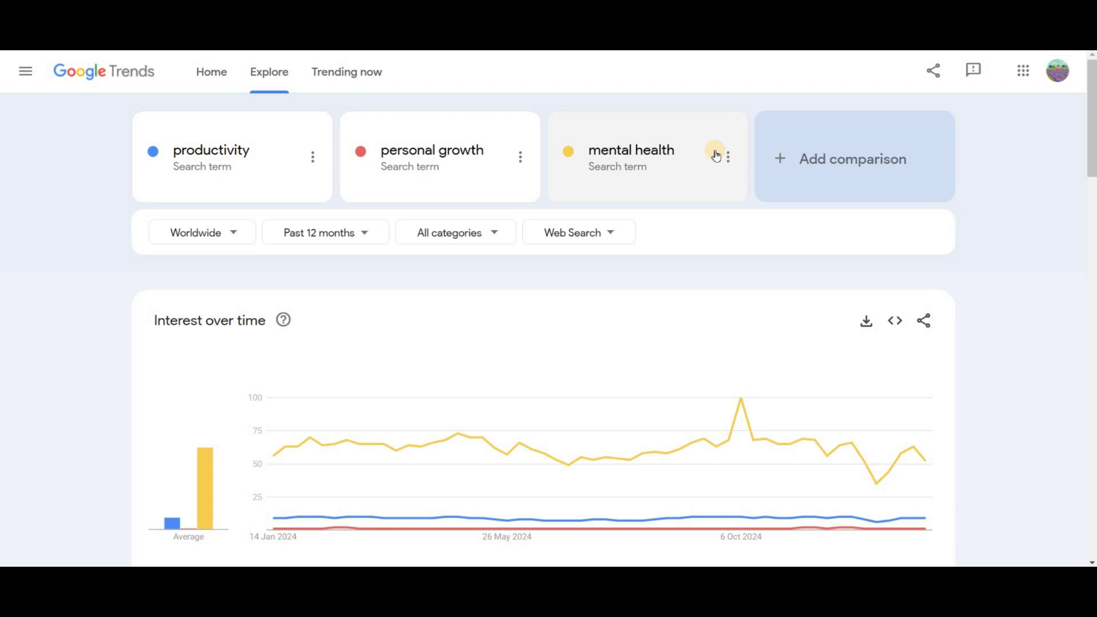
pyautogui.scroll(-2, 1089, 175)
pyautogui.scroll(2, 1088, 175)
# Add "relationships" as a fourth comparison term and start entering "finan" as the fifth
pyautogui.click(869, 156)
pyautogui.write('relationships')
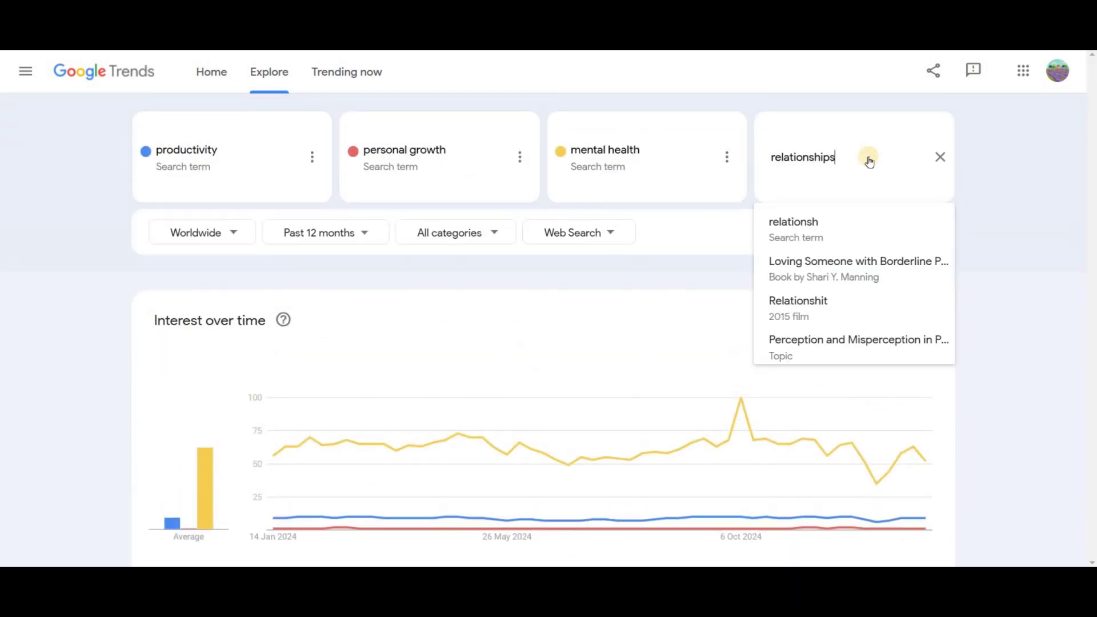
pyautogui.press('Return')
pyautogui.click(869, 159)
pyautogui.write('finan')
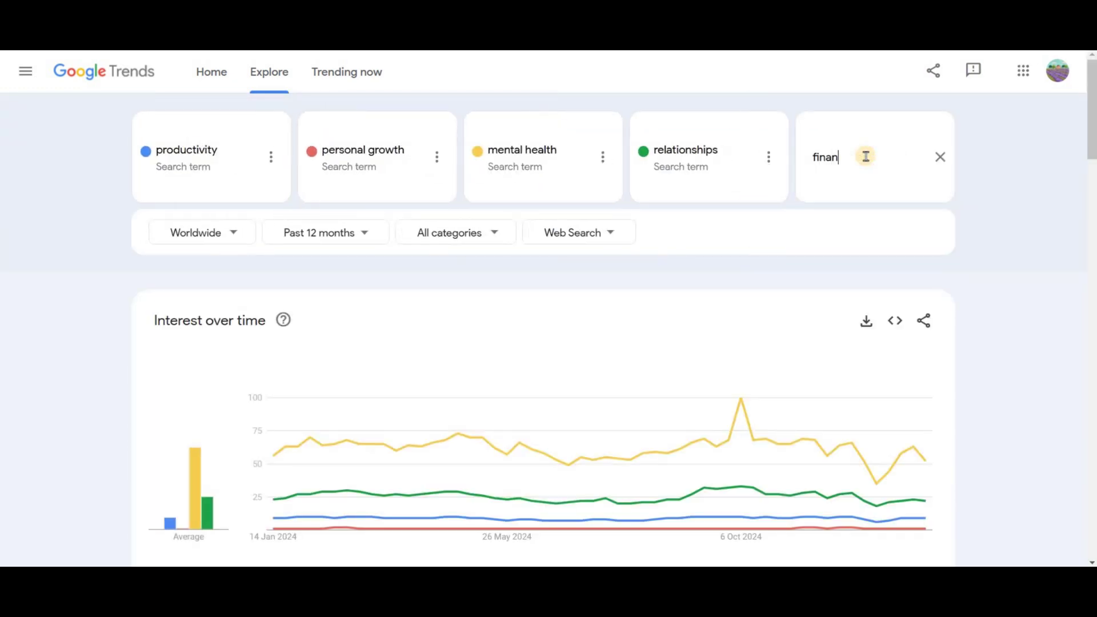